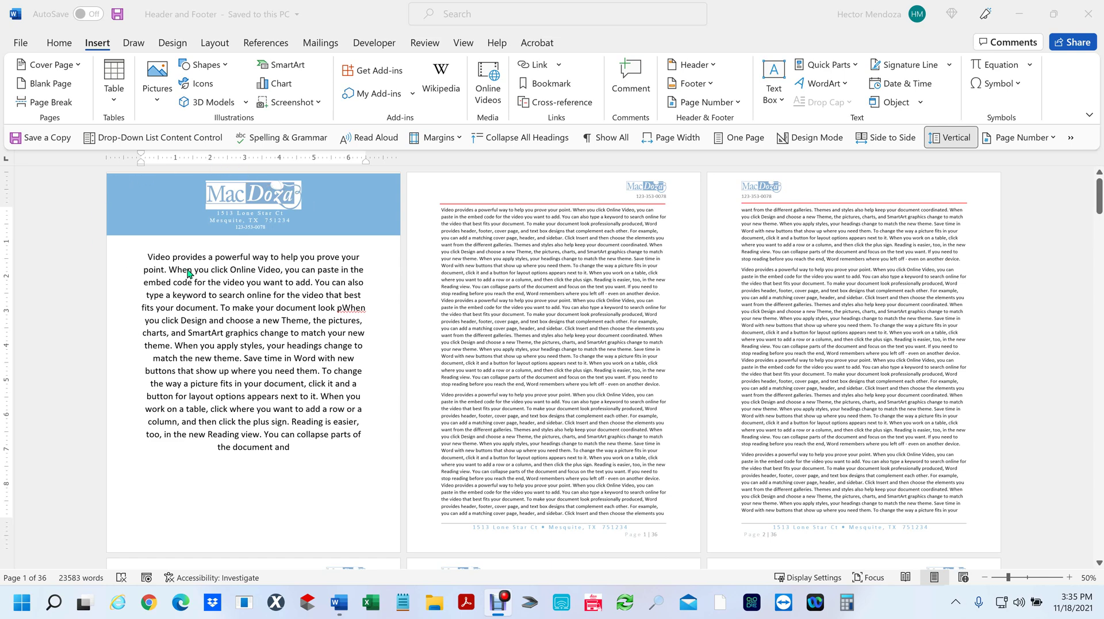
Open the header and footer areas of the sample document and examine how they differ between first, odd and even pages and sections.
double_click(645, 191)
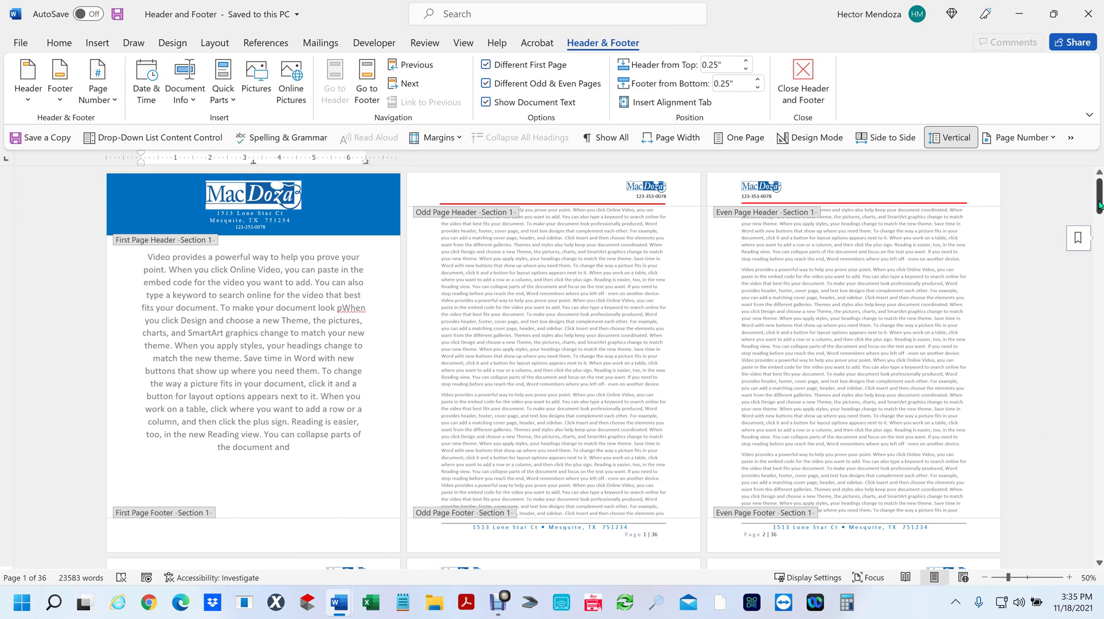
drag(1098, 198, 1098, 188)
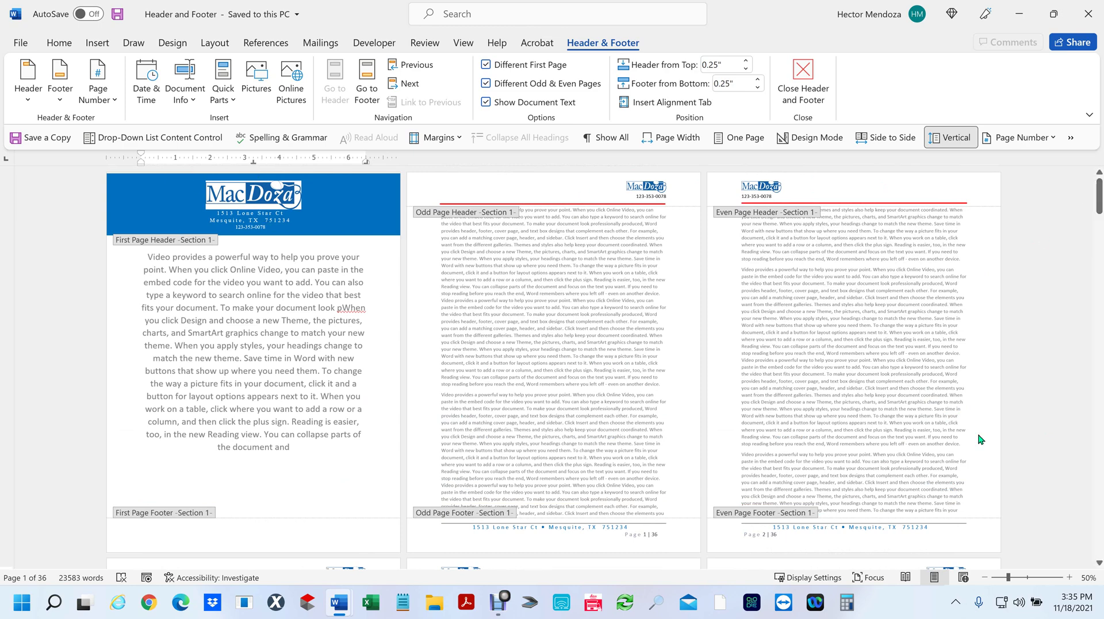
drag(1096, 198, 1100, 265)
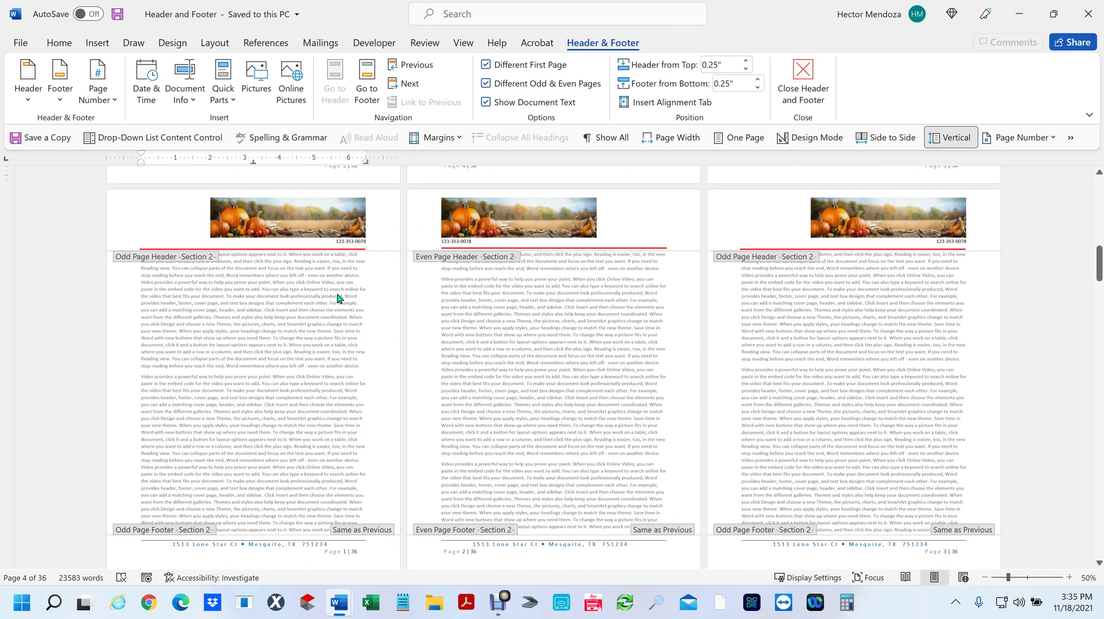
scroll(385, 515, up, 3)
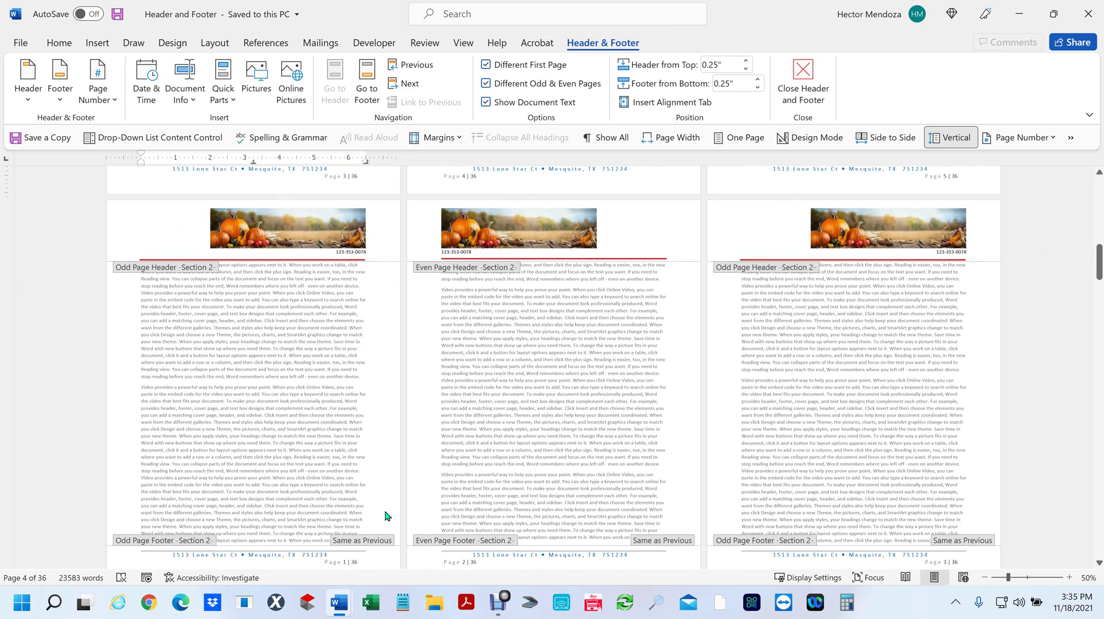
scroll(385, 516, down, 3)
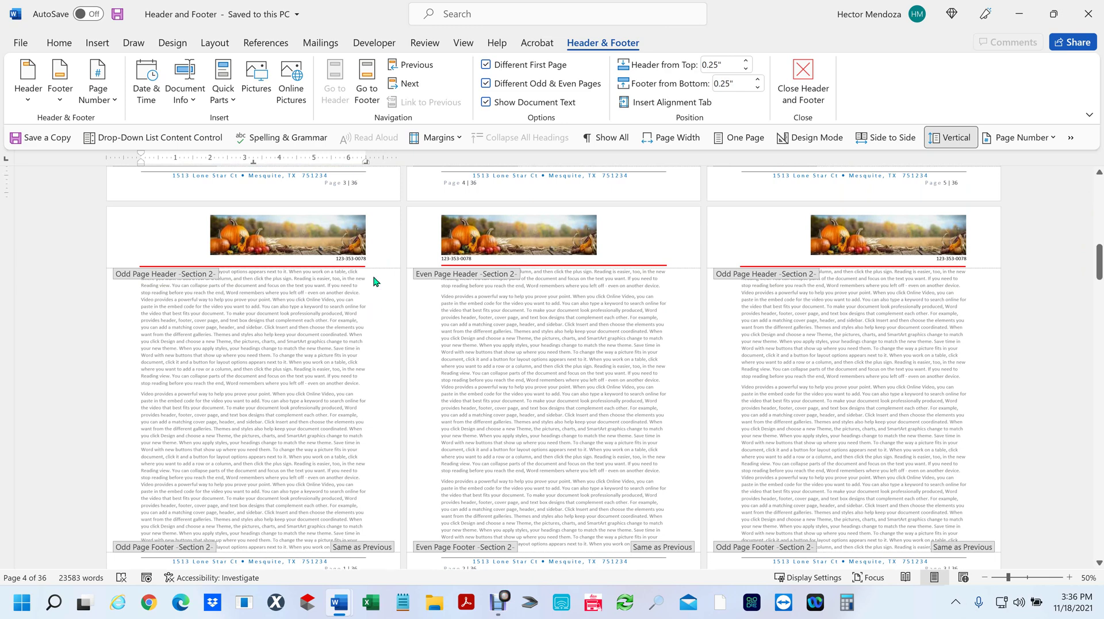
scroll(373, 282, down, 2)
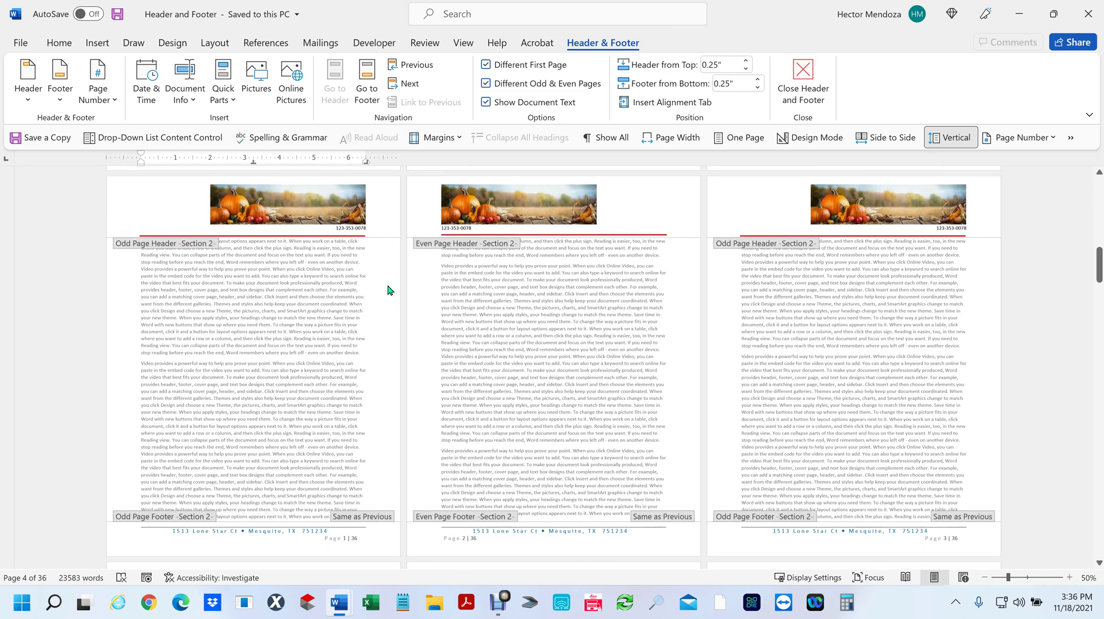
scroll(389, 290, down, 1)
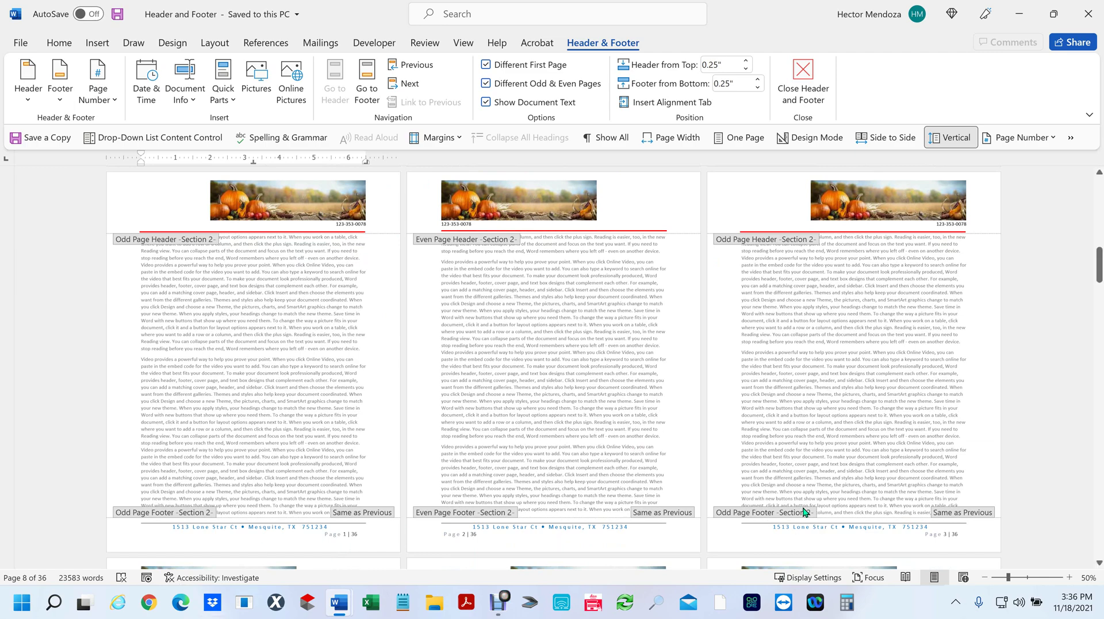
scroll(810, 515, down, 10)
scroll(891, 460, down, 5)
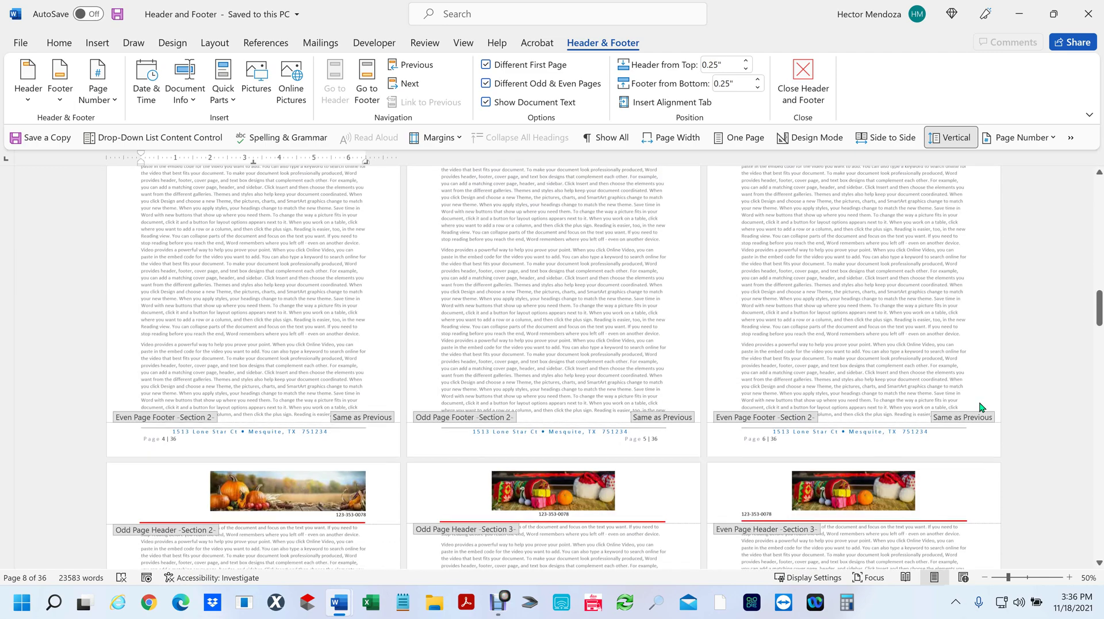
drag(1099, 309, 1077, 138)
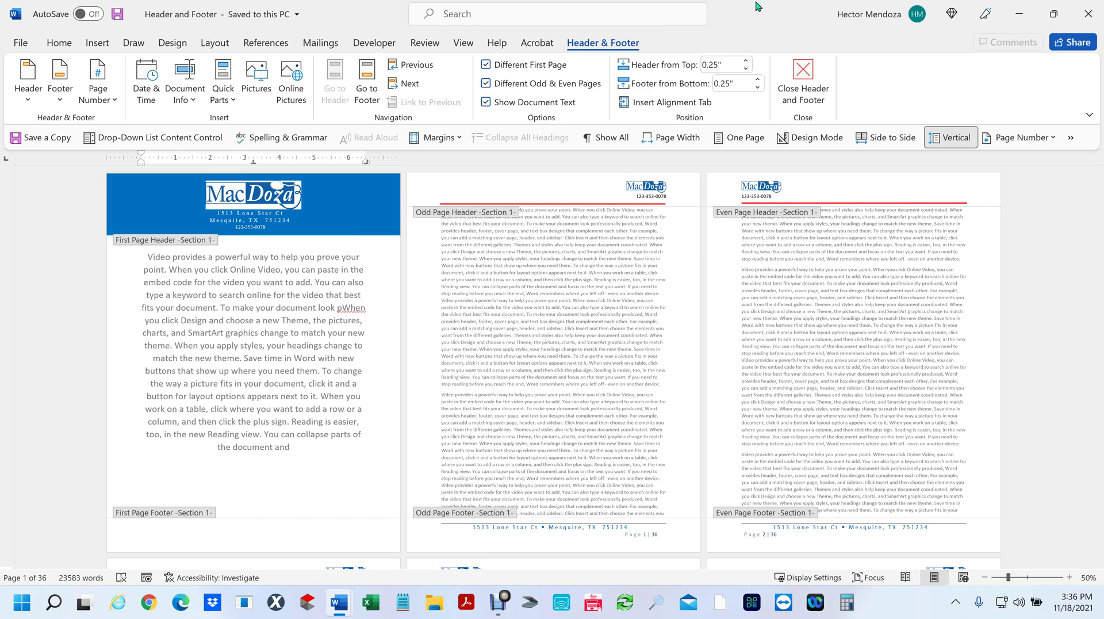
Create a new blank document and maximize its window.
drag(765, 14, 706, 7)
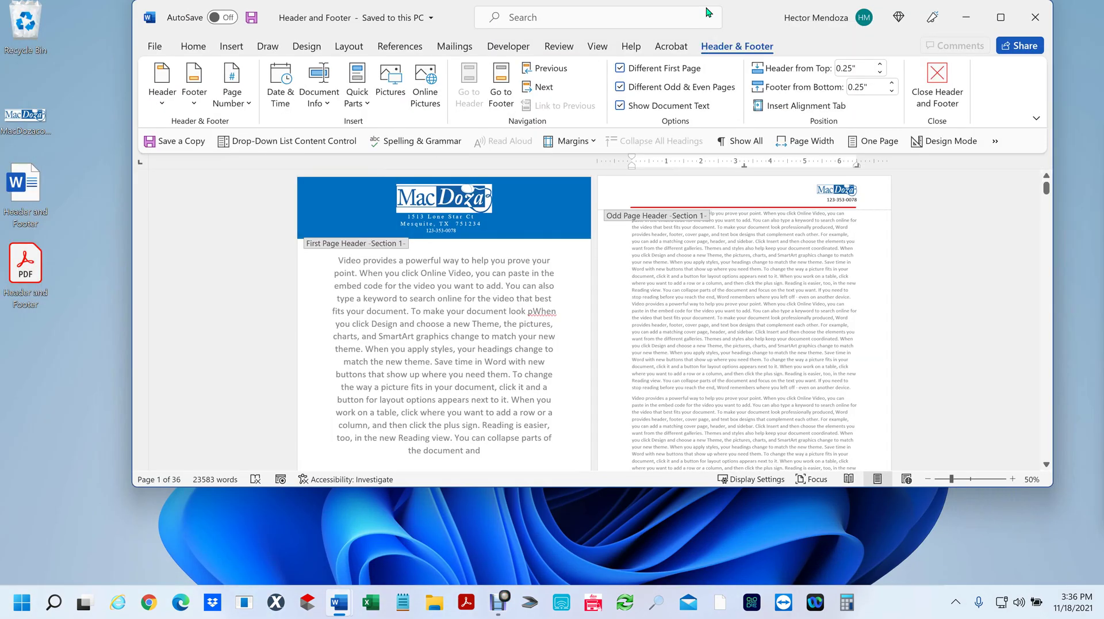
key(ctrl+n)
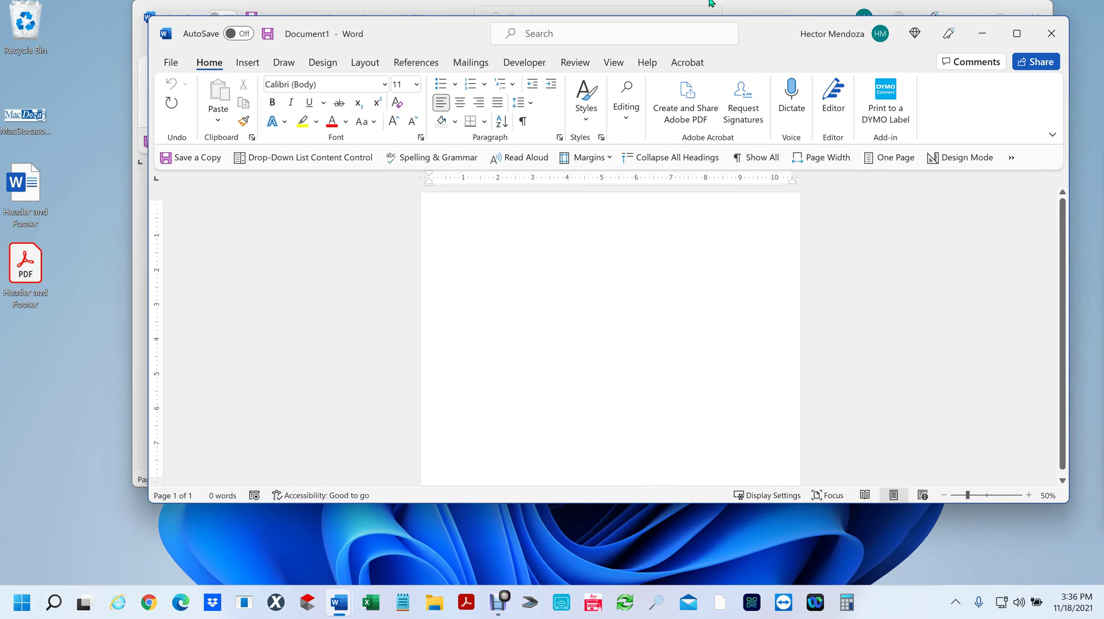
click(1017, 33)
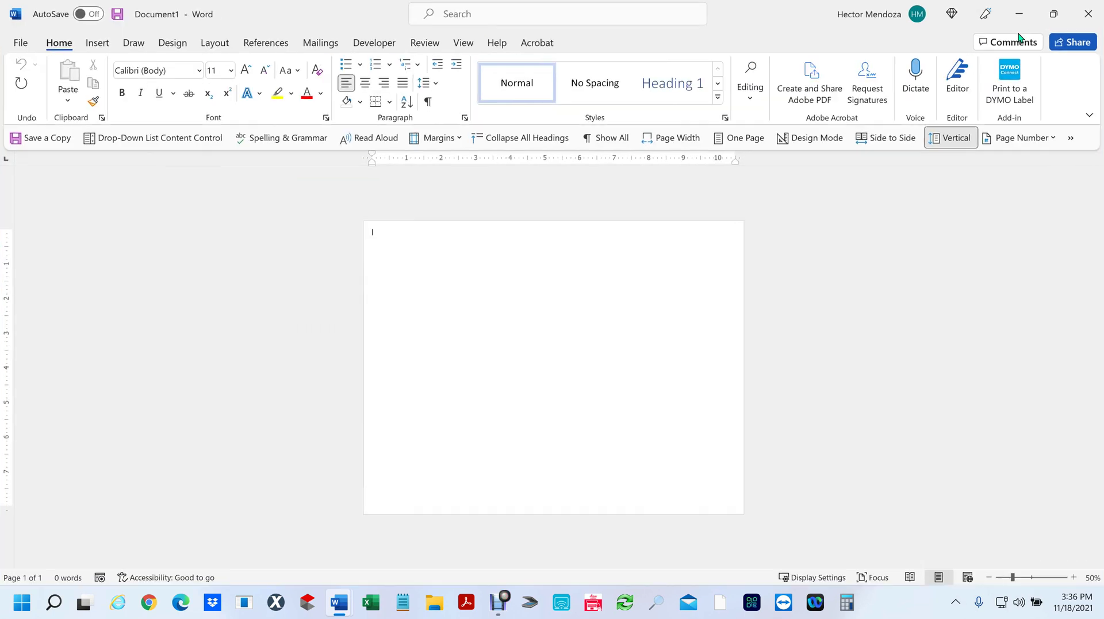
Set the page orientation of the blank document to portrait.
click(208, 45)
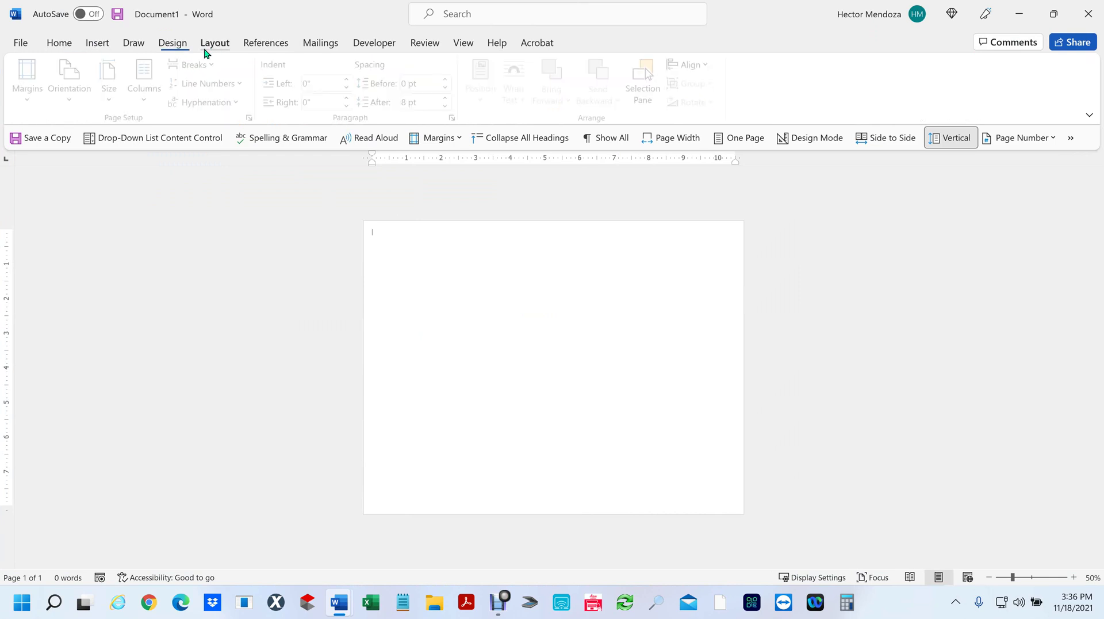
click(81, 99)
click(106, 131)
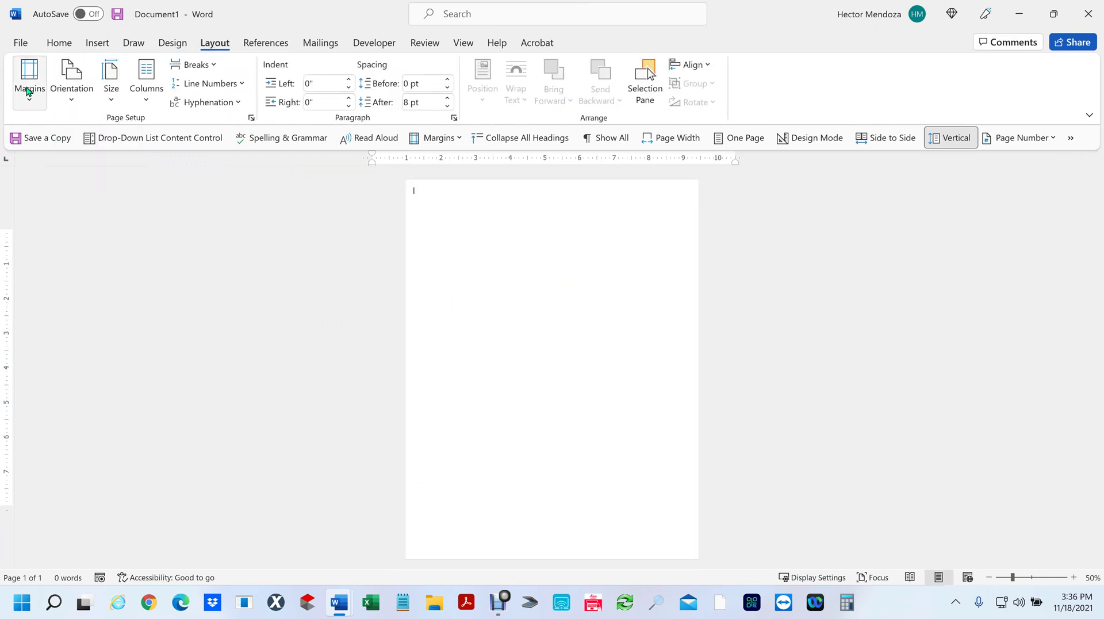
Set custom top, bottom, left and right margins of 1 inch for the whole document.
click(29, 98)
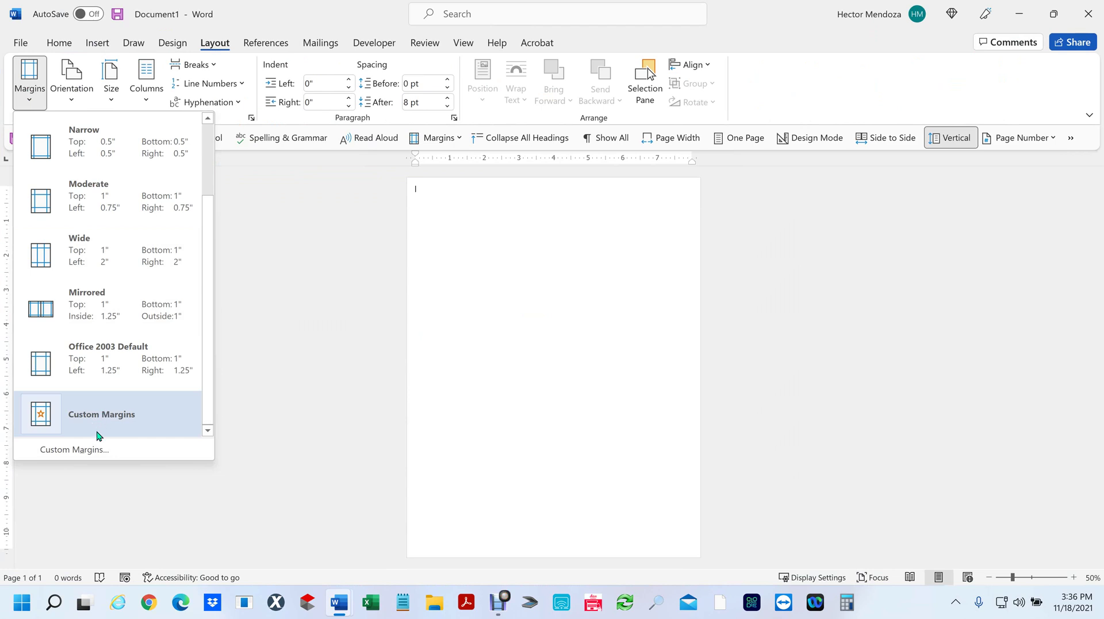
click(88, 450)
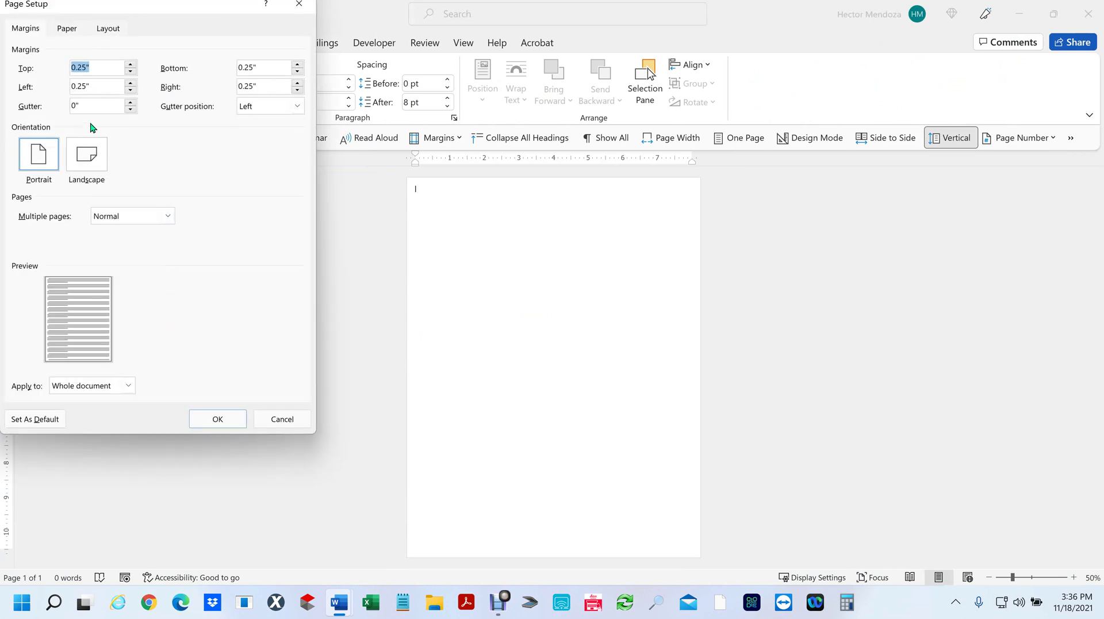
text(1)
key(Tab)
text(1)
key(Tab)
text(1)
key(Tab)
text(1)
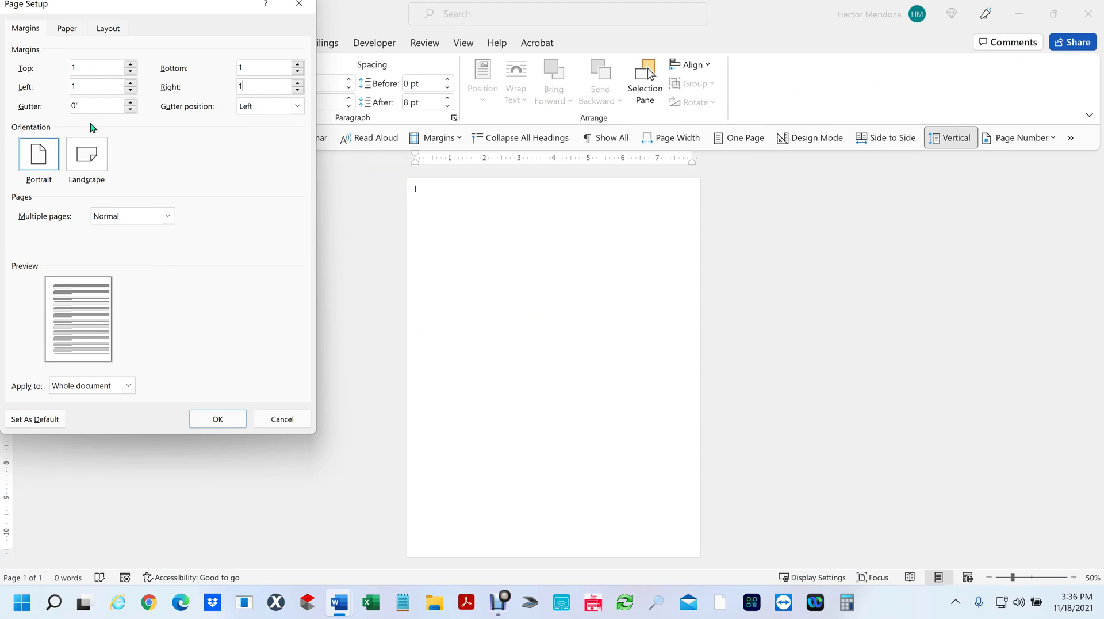
key(Return)
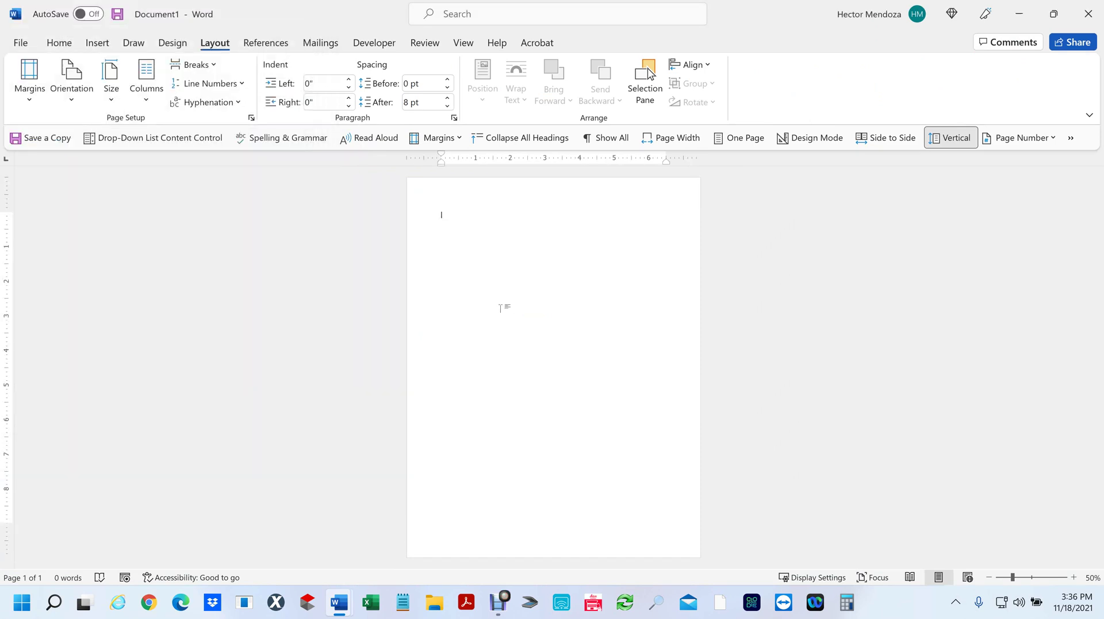
drag(793, 7, 784, 72)
drag(746, 12, 1103, 208)
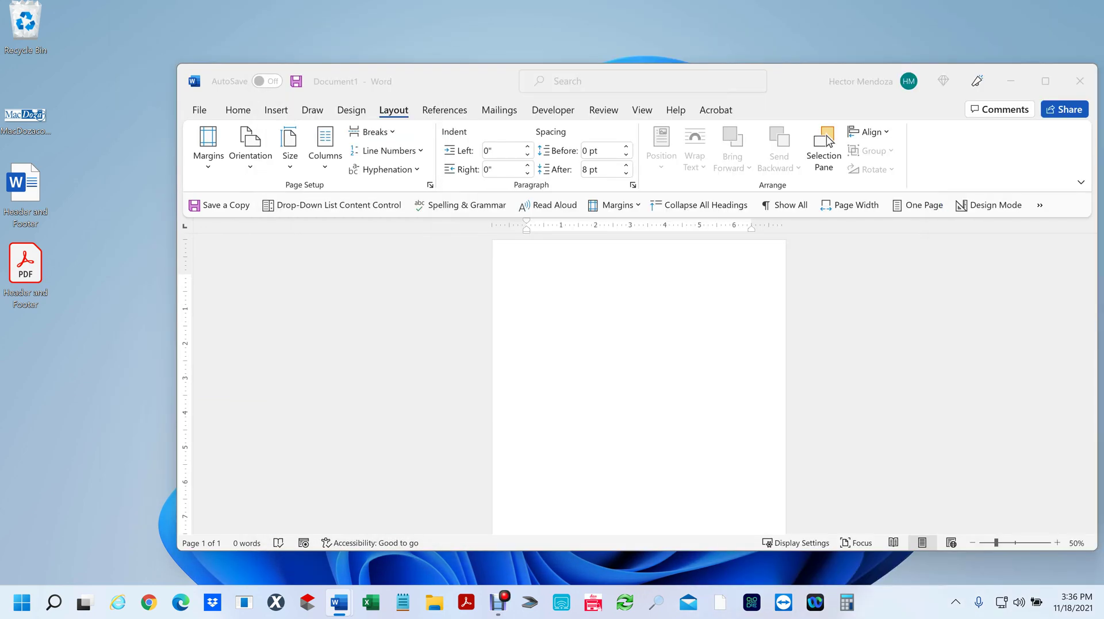
click(781, 80)
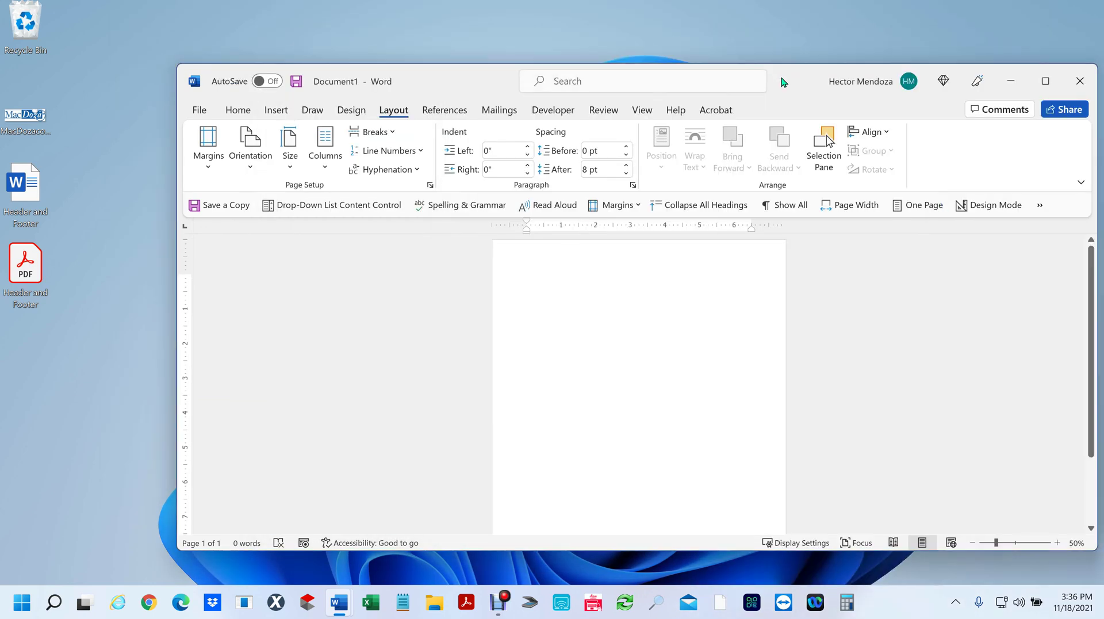
drag(781, 80, 747, 1)
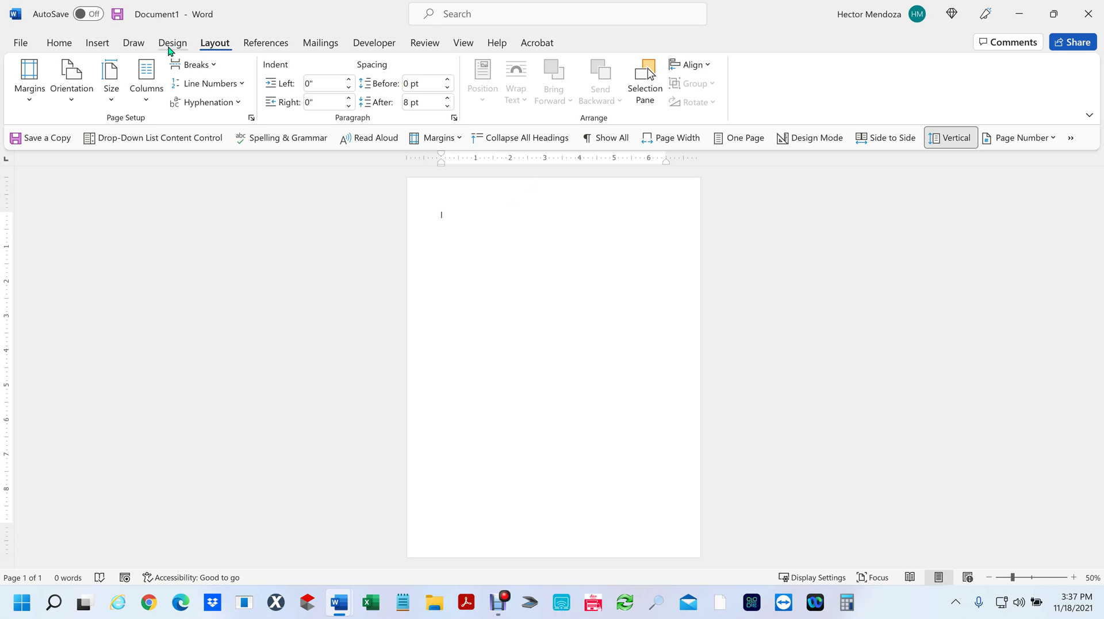
Insert the built-in Facet (Even Page) header into the document.
click(97, 42)
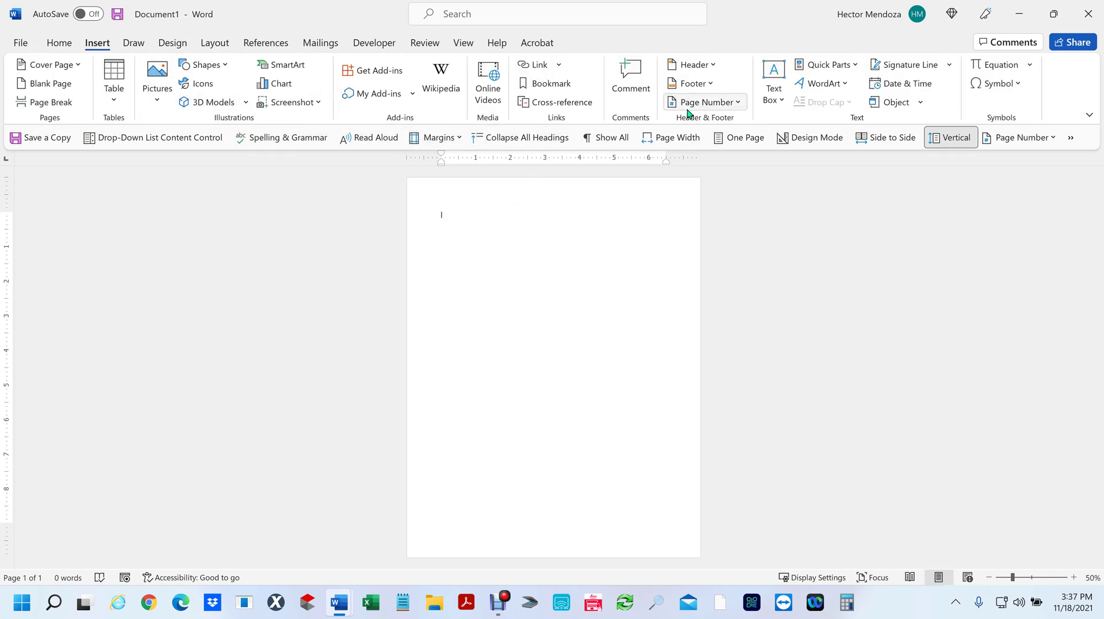
click(718, 70)
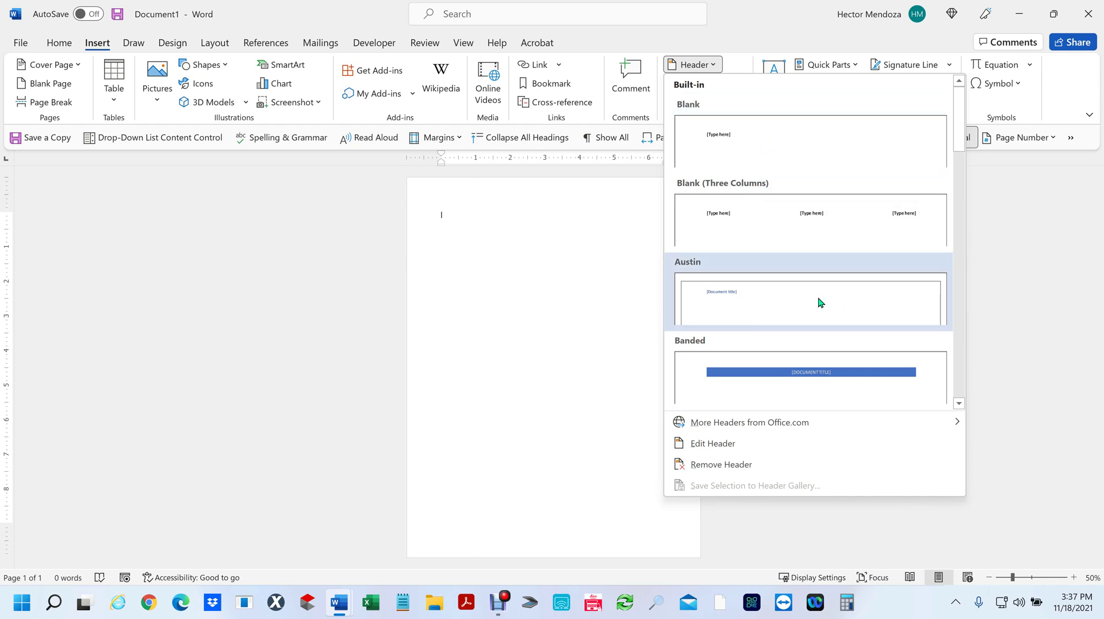
scroll(816, 299, down, 3)
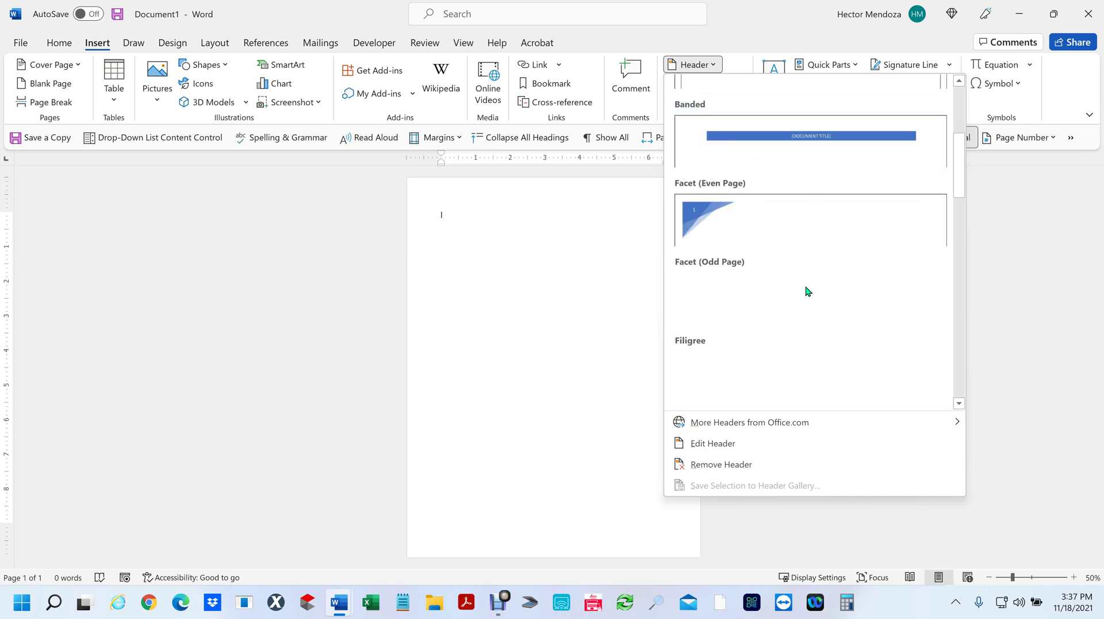
click(711, 218)
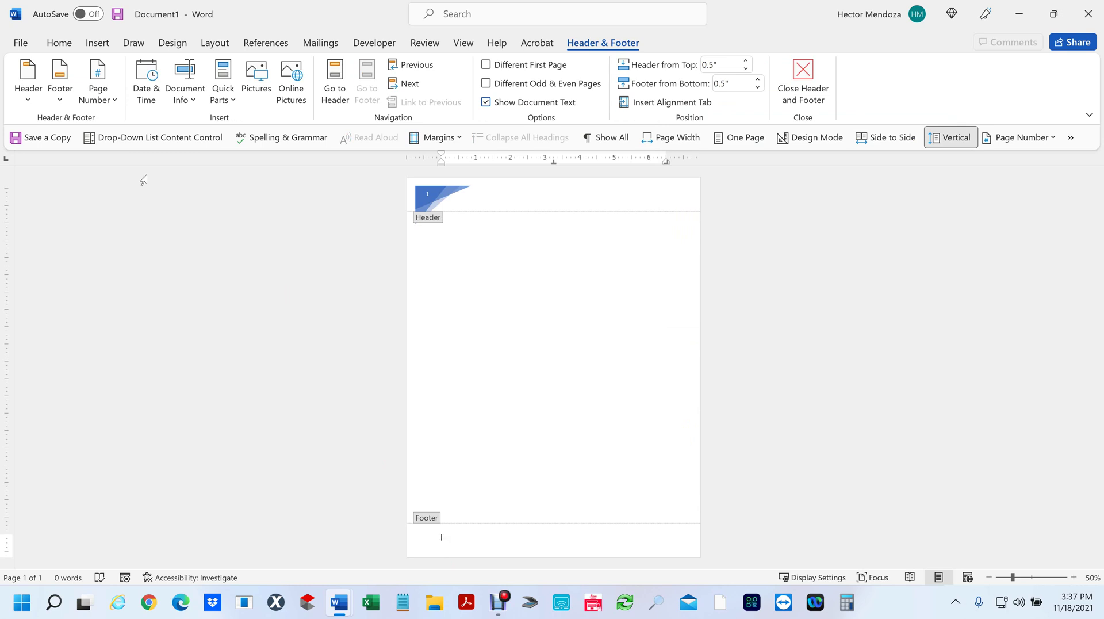
Add the built-in Grid footer with page number and total pages, and close header and footer editing.
click(60, 95)
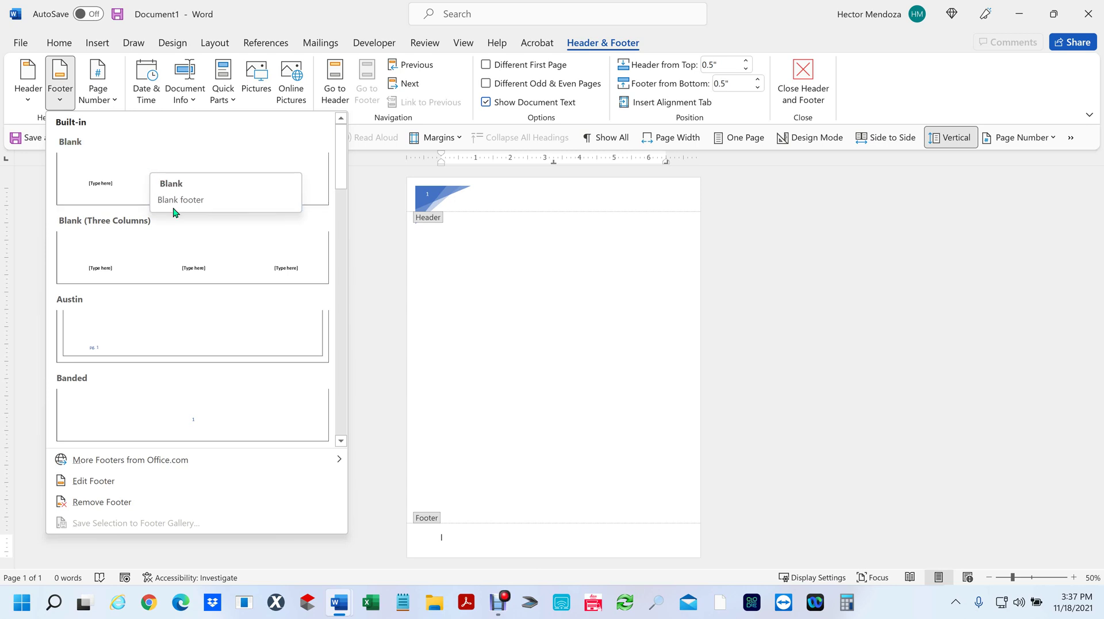
scroll(177, 283, down, 3)
scroll(177, 283, down, 3)
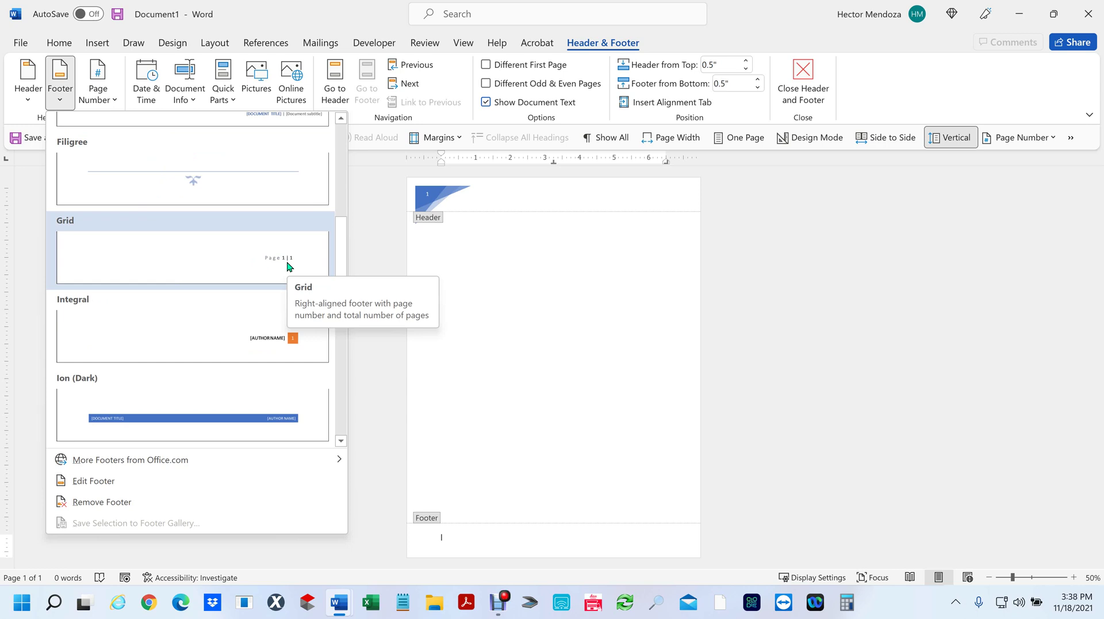
click(290, 267)
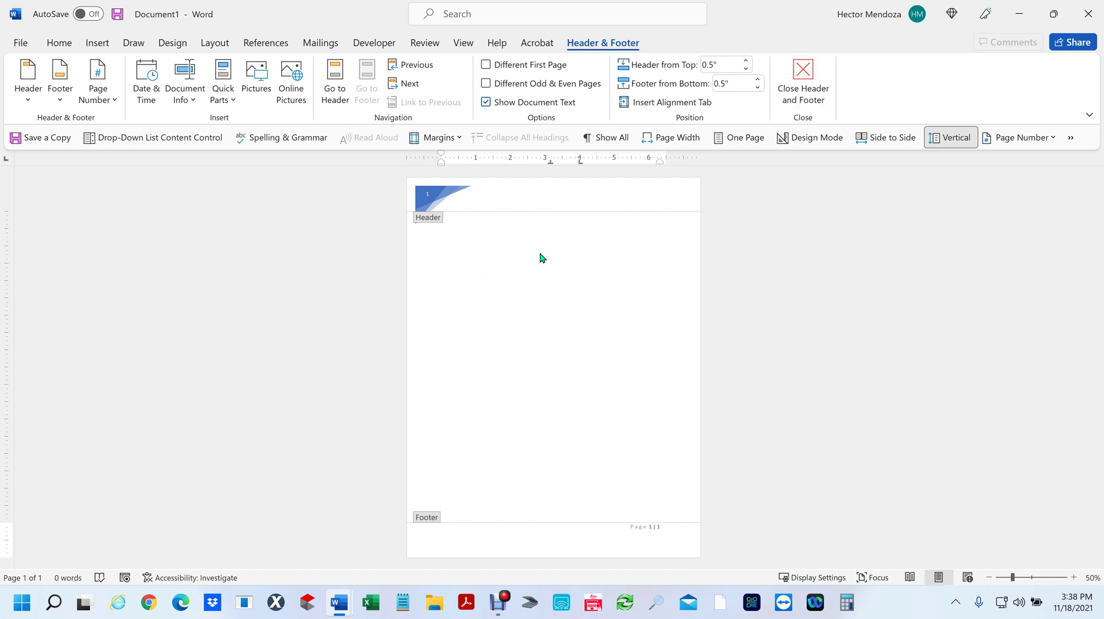
click(803, 75)
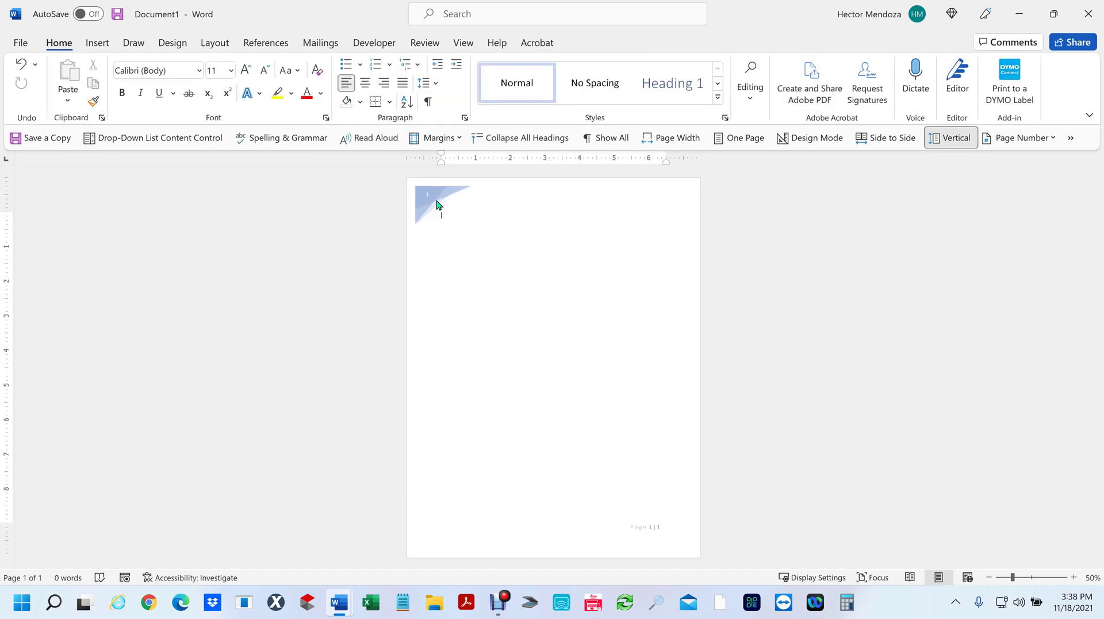
Reopen the header area for editing directly on the page and return to the body text.
double_click(488, 207)
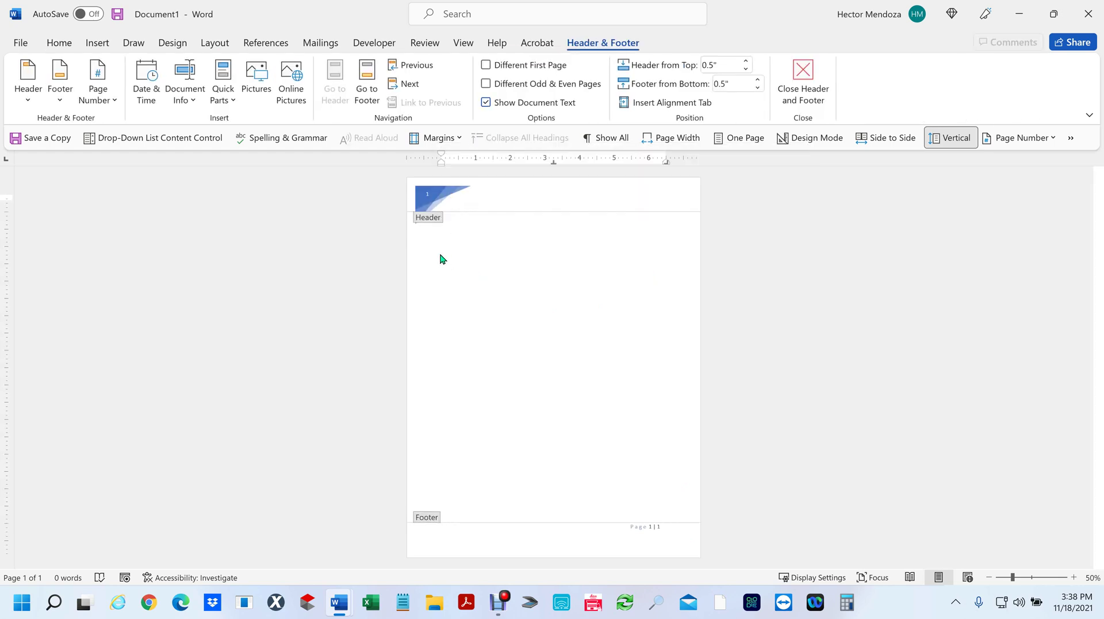
double_click(468, 358)
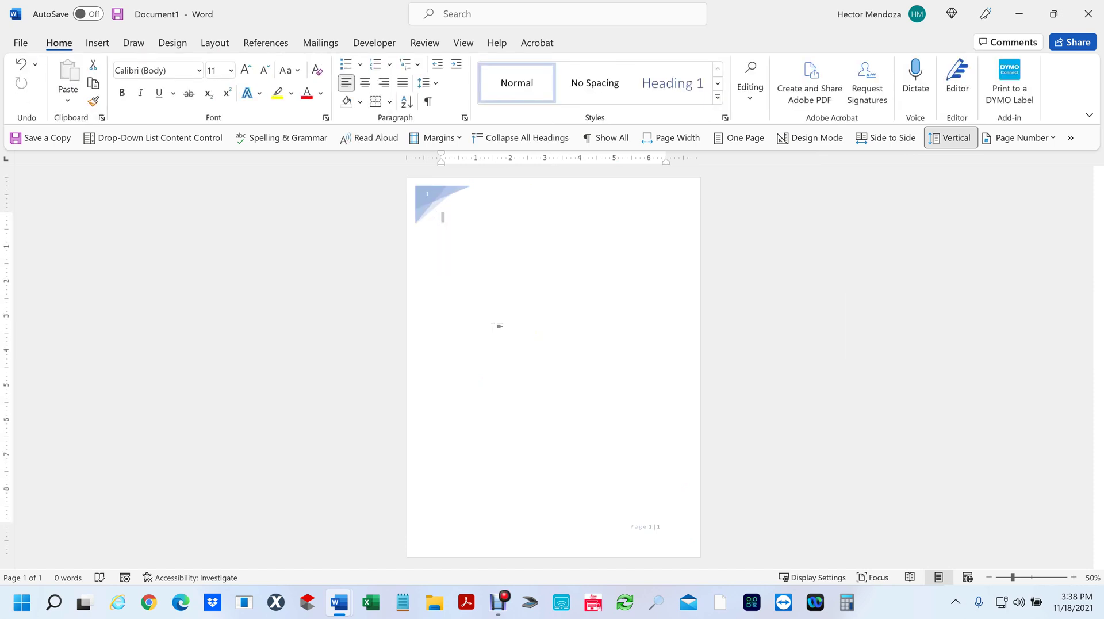
Fill the document body with about seven pages of generated sample text and return to the start of the document.
click(483, 223)
key(Return)
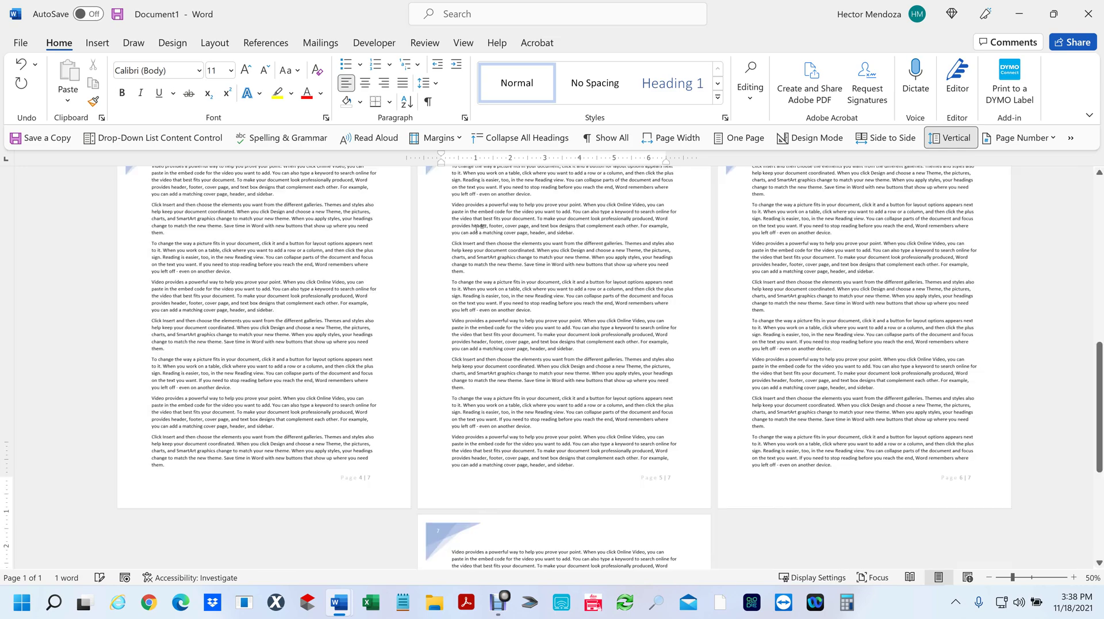
scroll(697, 488, down, 3)
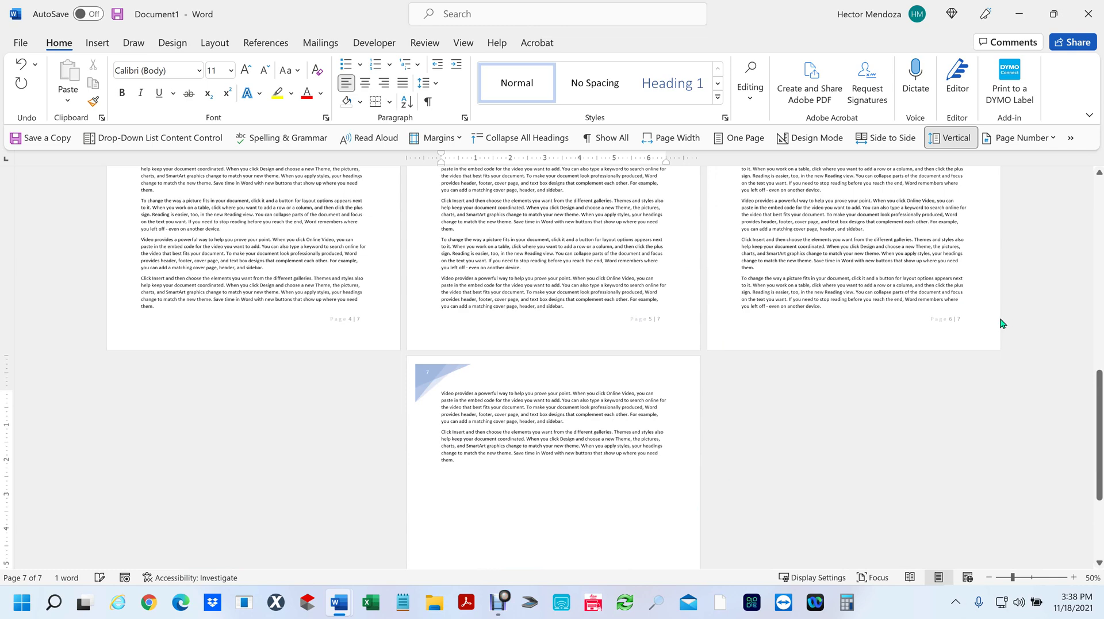
scroll(450, 326, up, 9)
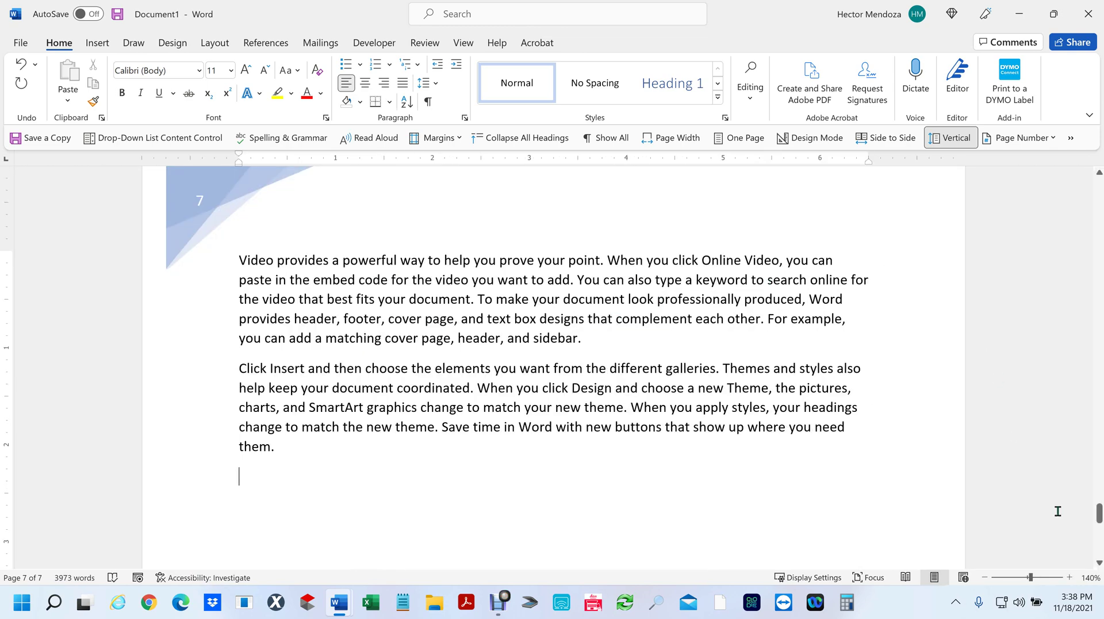
key(ctrl+Home)
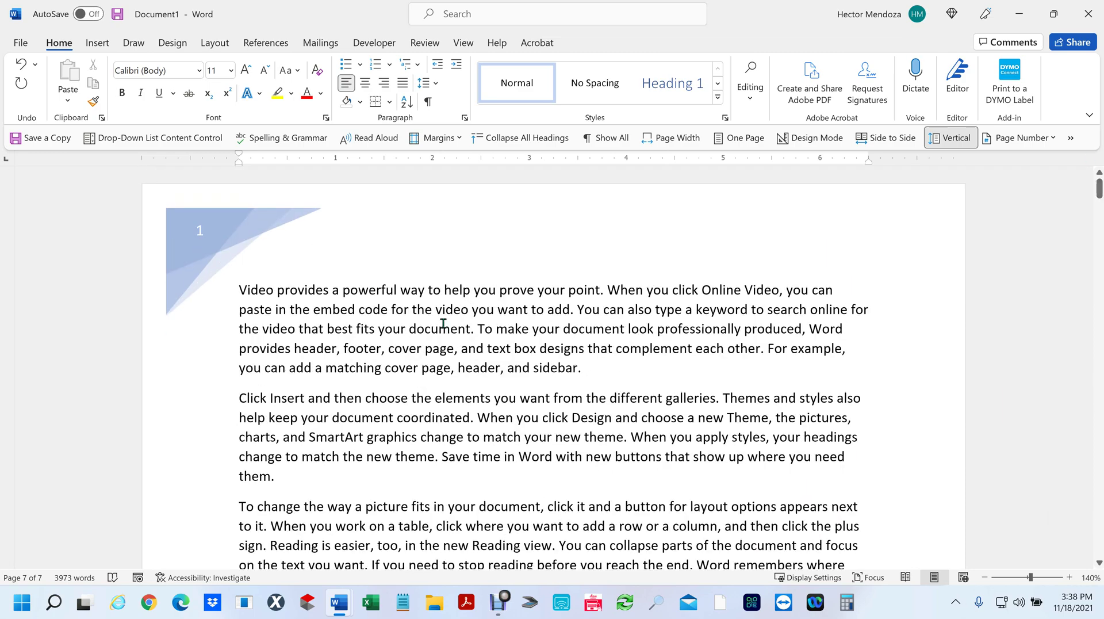
Examine how the header and footer repeat across the document's pages in a side-by-side page view.
scroll(443, 323, down, 7)
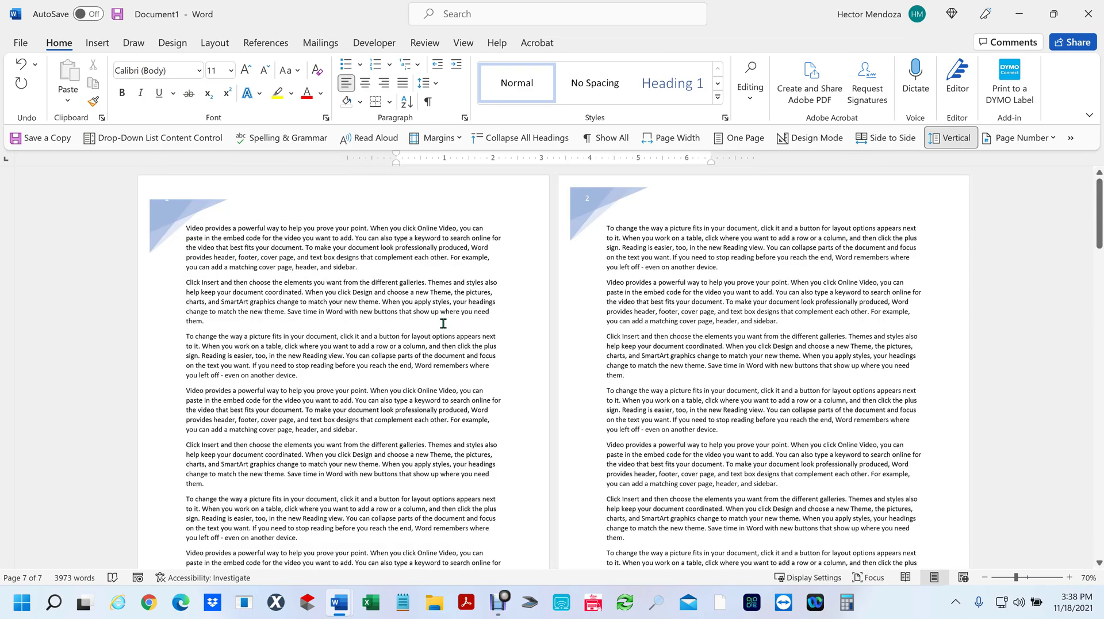
scroll(443, 323, down, 3)
scroll(426, 321, up, 3)
scroll(243, 275, up, 4)
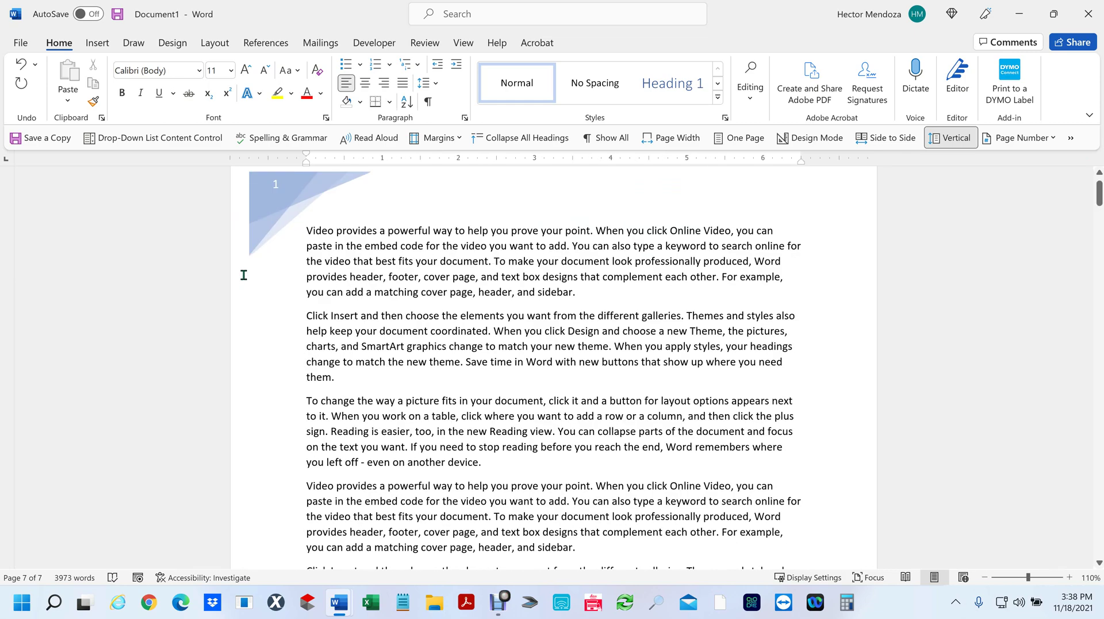
scroll(278, 293, down, 4)
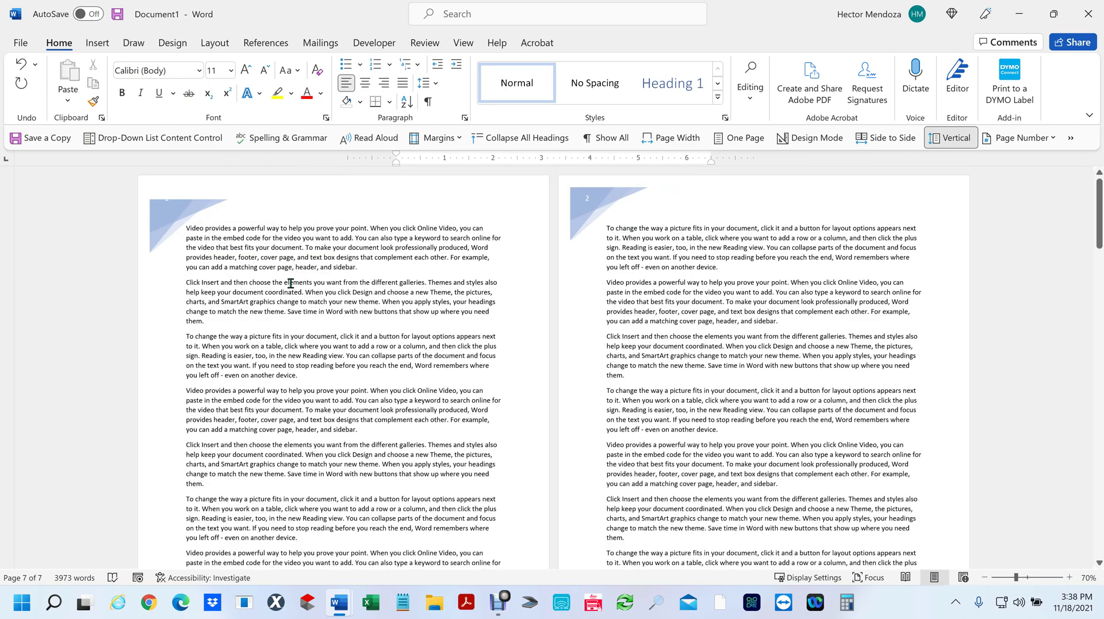
click(175, 193)
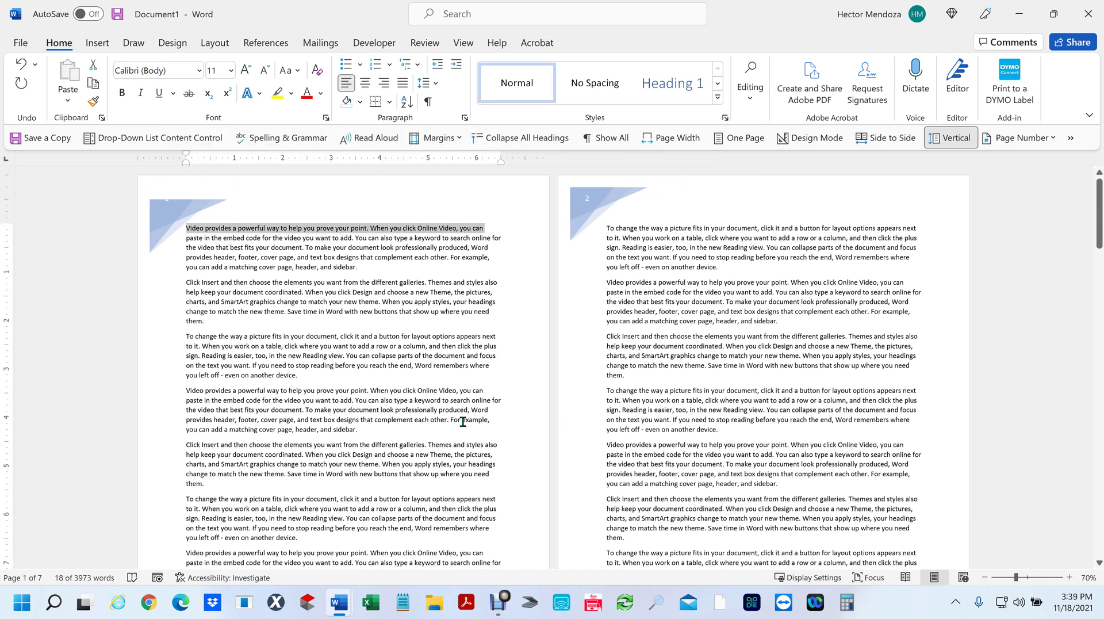
click(425, 408)
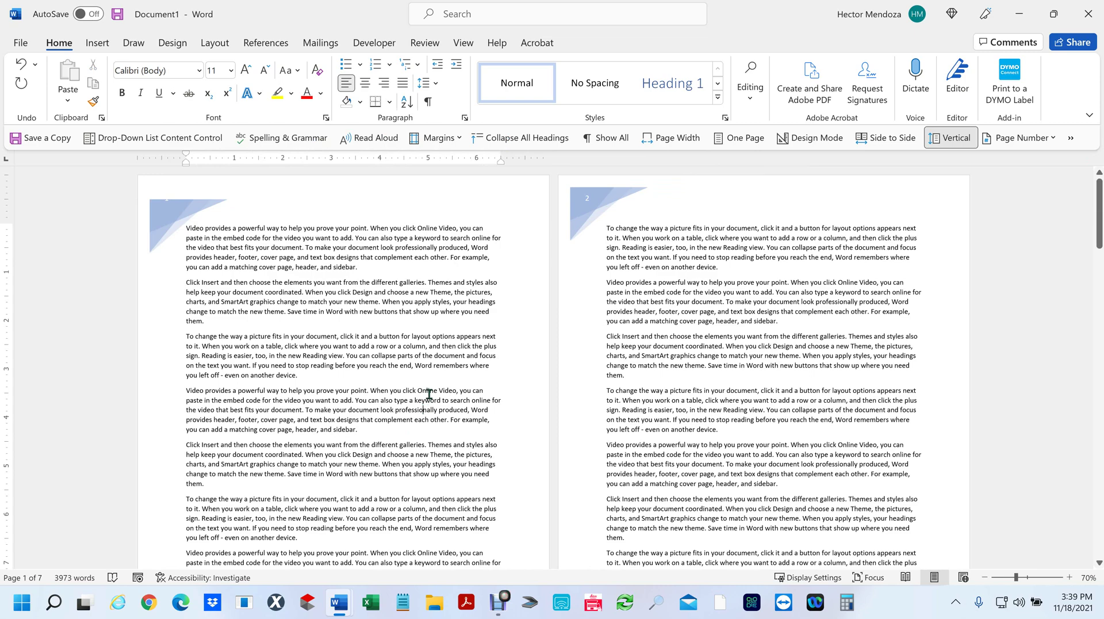
scroll(429, 394, down, 3)
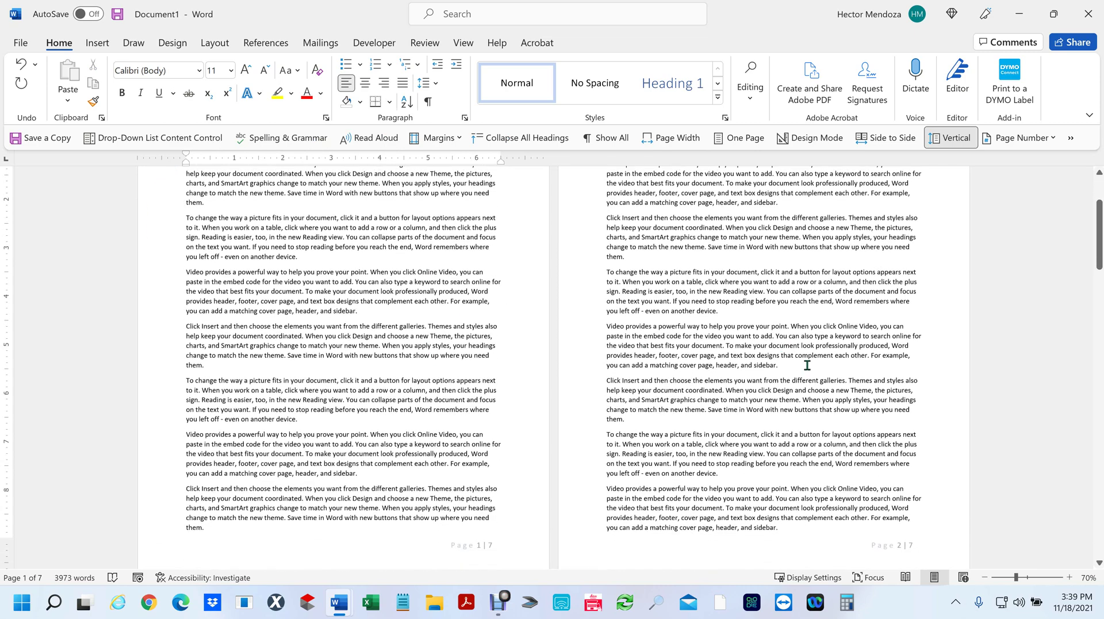
ctrl+scroll(807, 364, down, 1)
scroll(489, 388, down, 3)
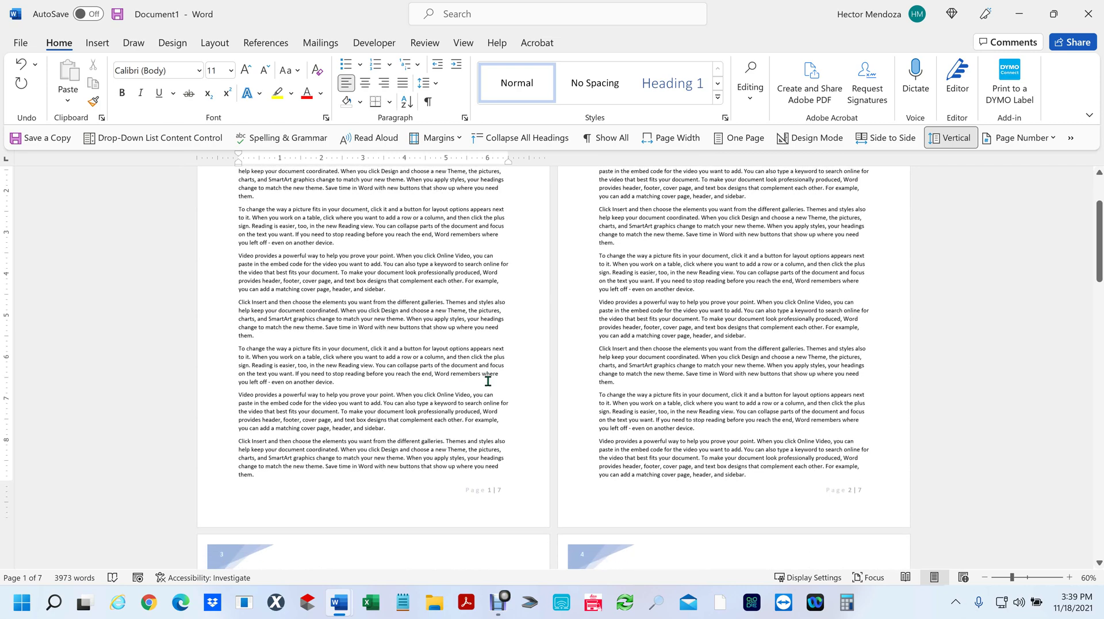
Insert a Next Page section break before the fifth paragraph on page 1.
scroll(489, 388, up, 5)
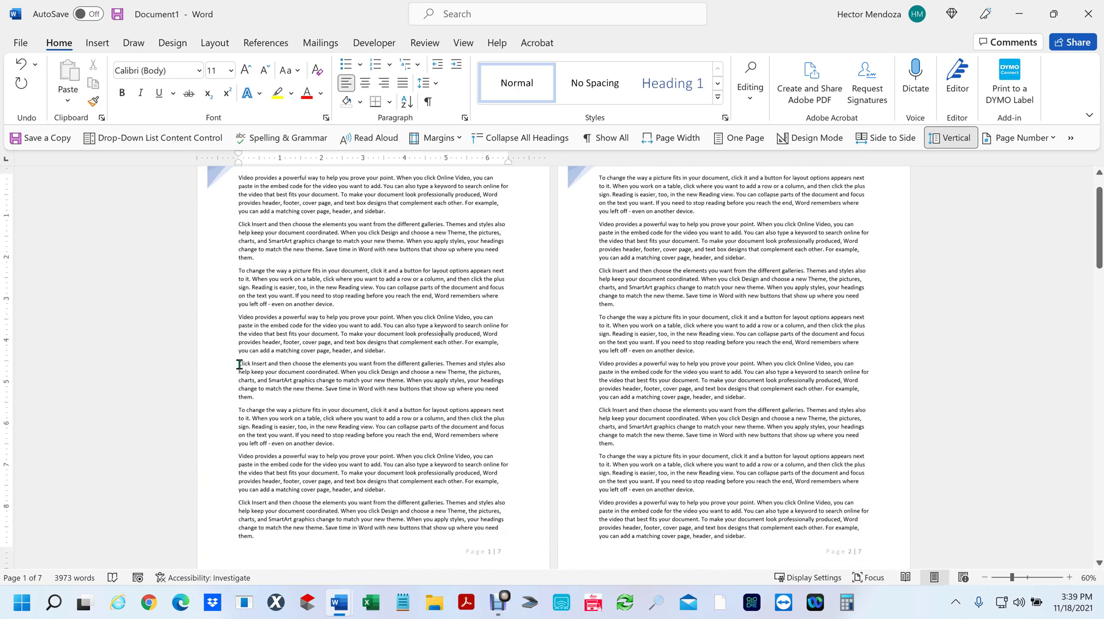
click(214, 42)
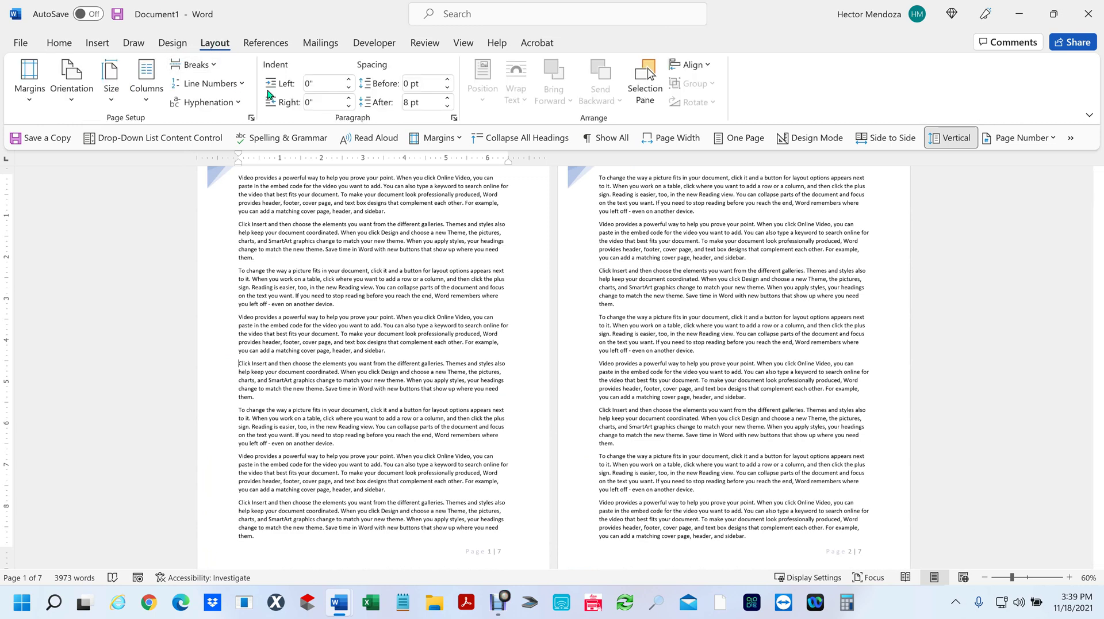
click(193, 65)
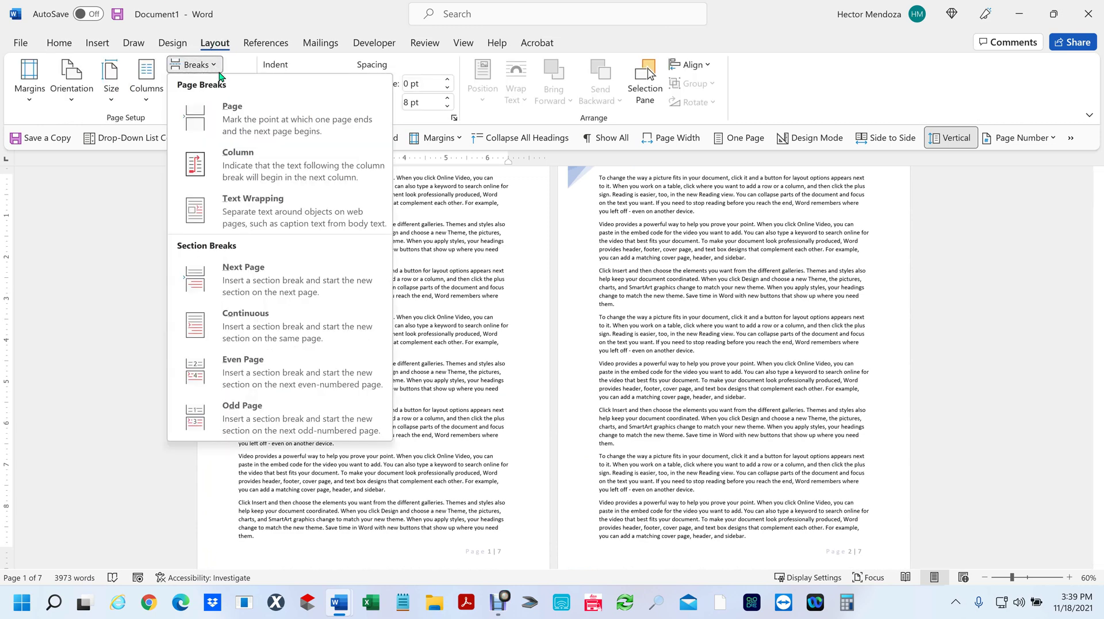
click(265, 278)
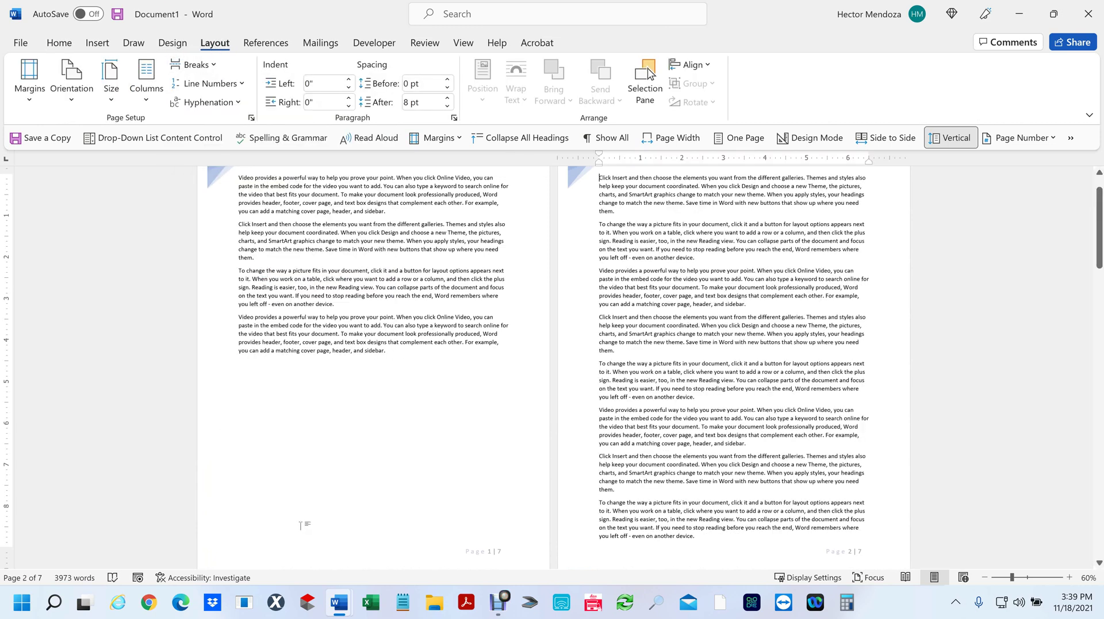
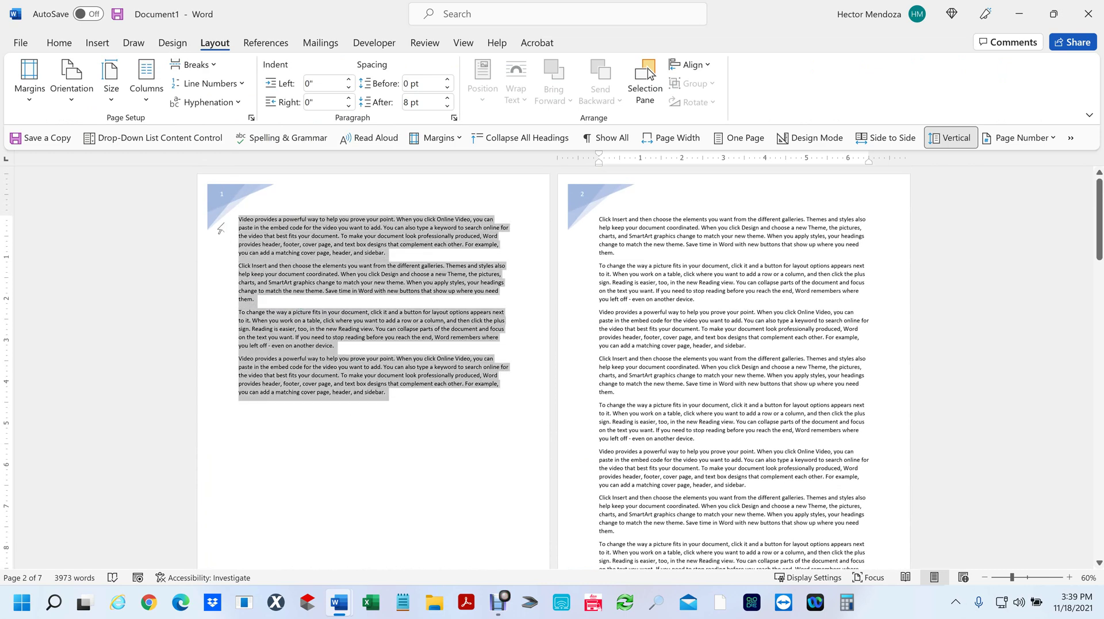
Enlarge all body text on page 1 to 14 pt and center it.
drag(220, 228, 223, 231)
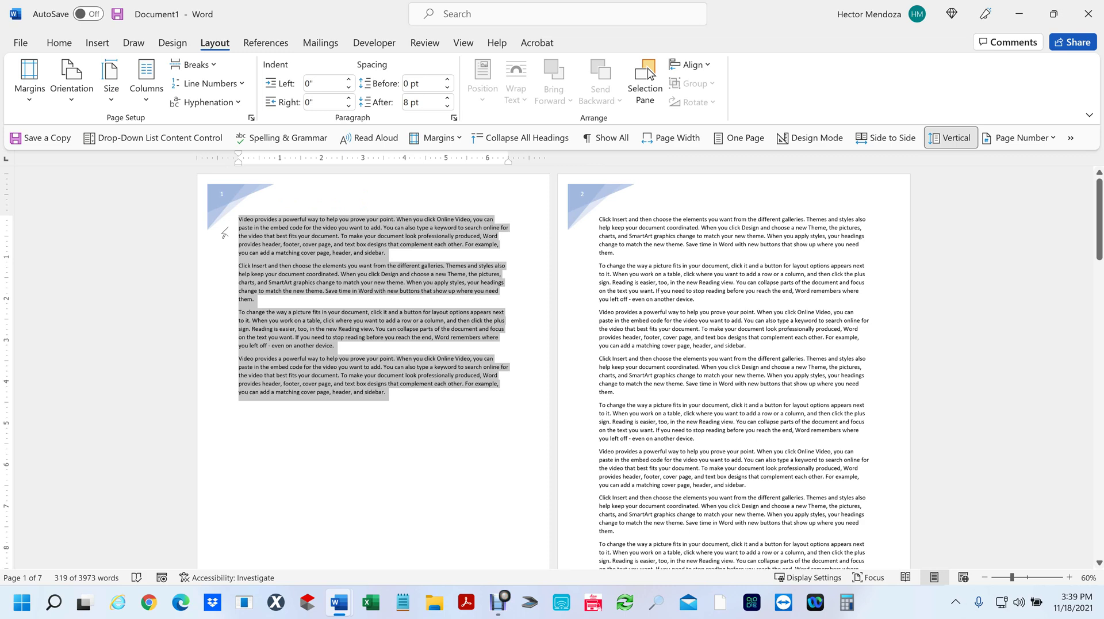
key(ctrl+shift+period)
key(ctrl+shift+period)
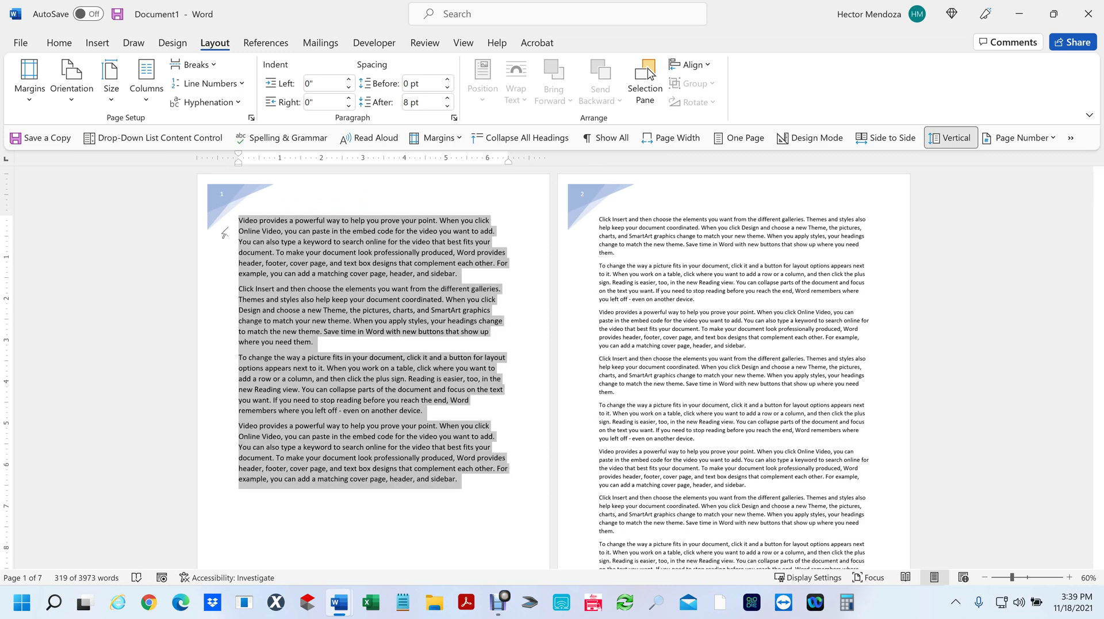
key(ctrl+e)
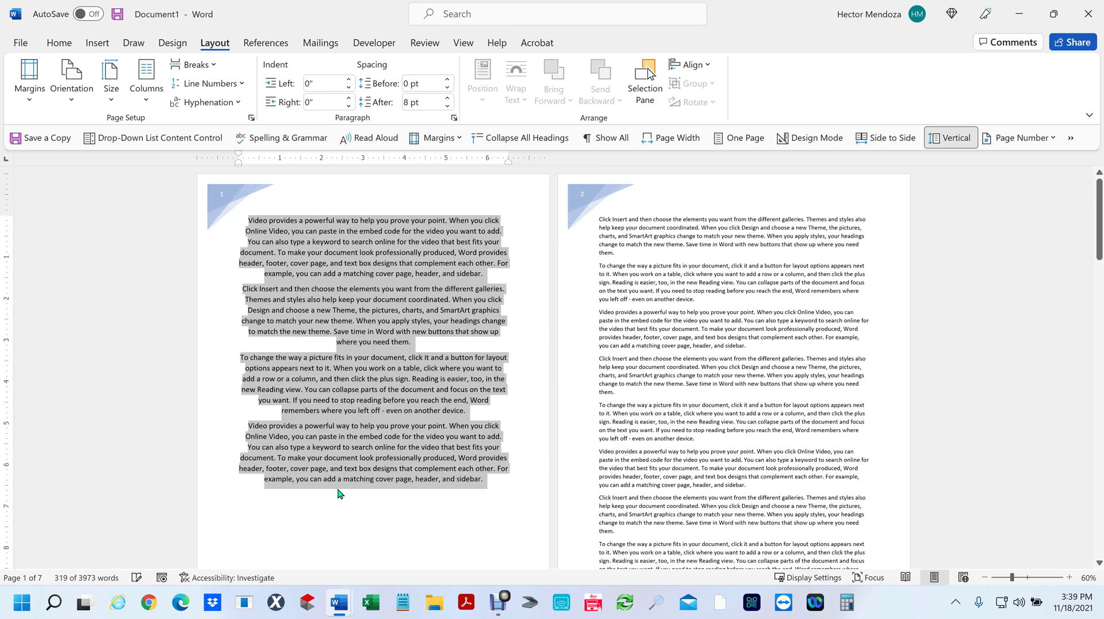
Add three blank lines above the first paragraph on page 1 and open that page's header for editing.
click(278, 208)
click(242, 217)
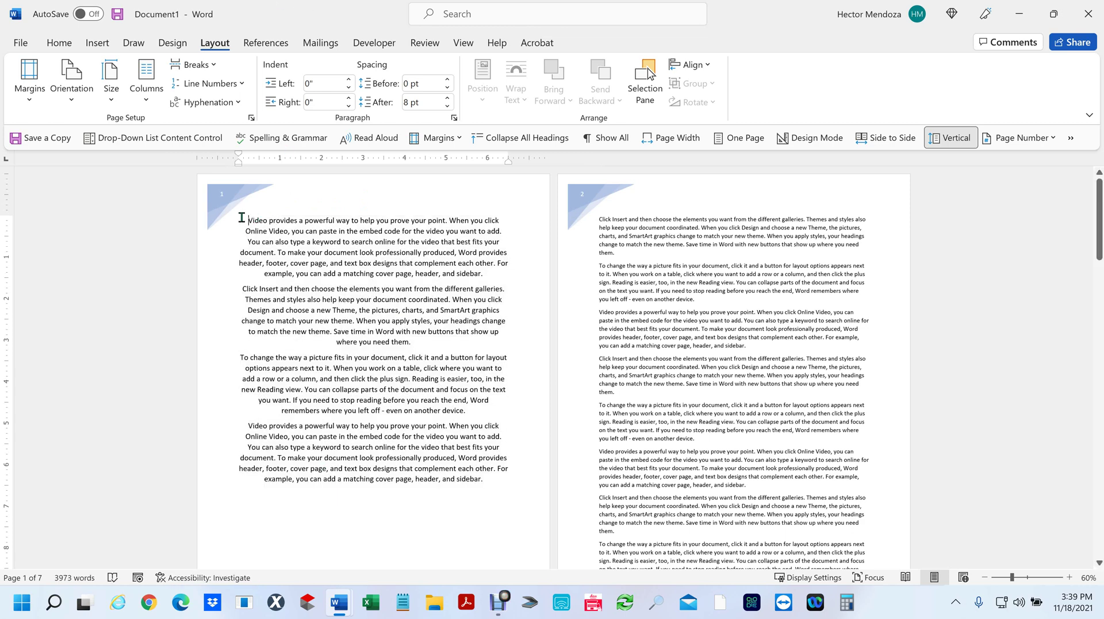
key(Return)
key(Return)
key(Return)
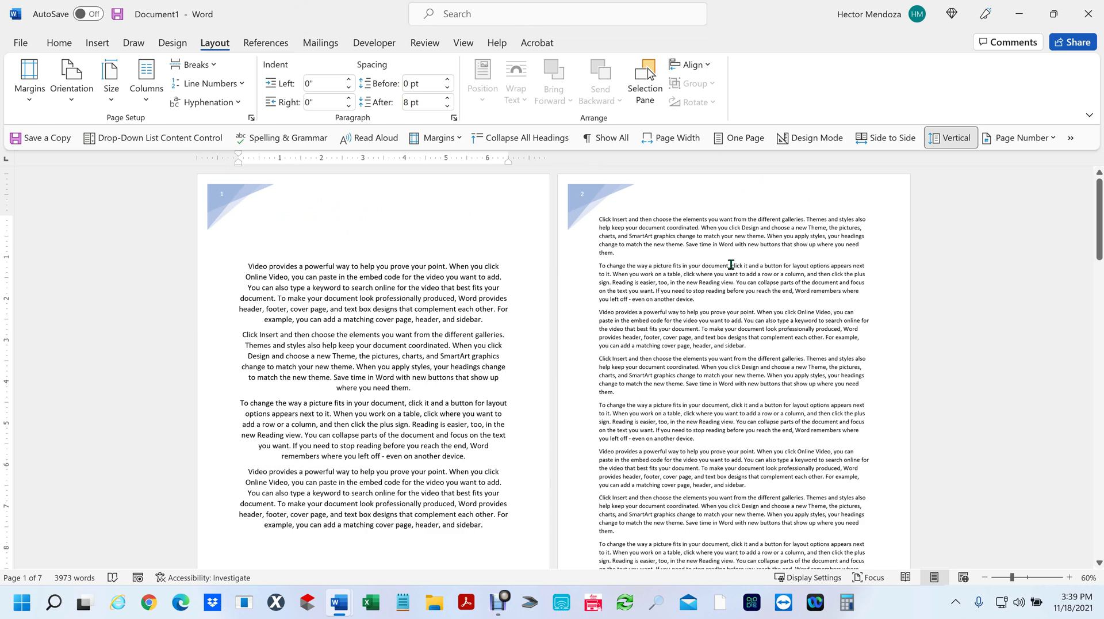
double_click(303, 204)
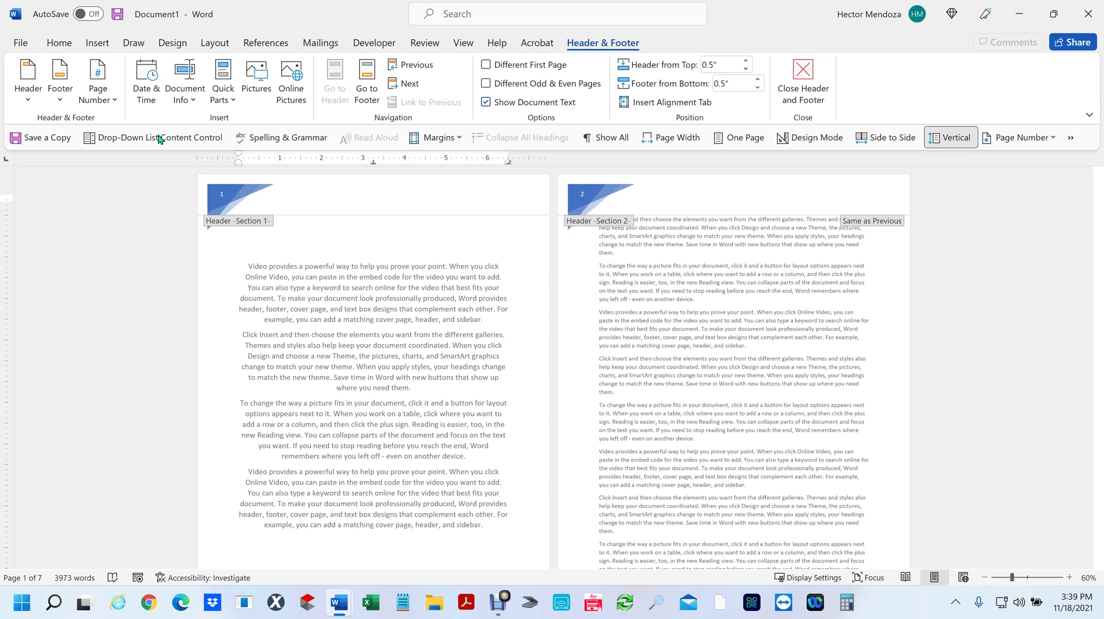
Try removing the section 1 header, check the headers on the following pages, and undo the removal.
click(27, 98)
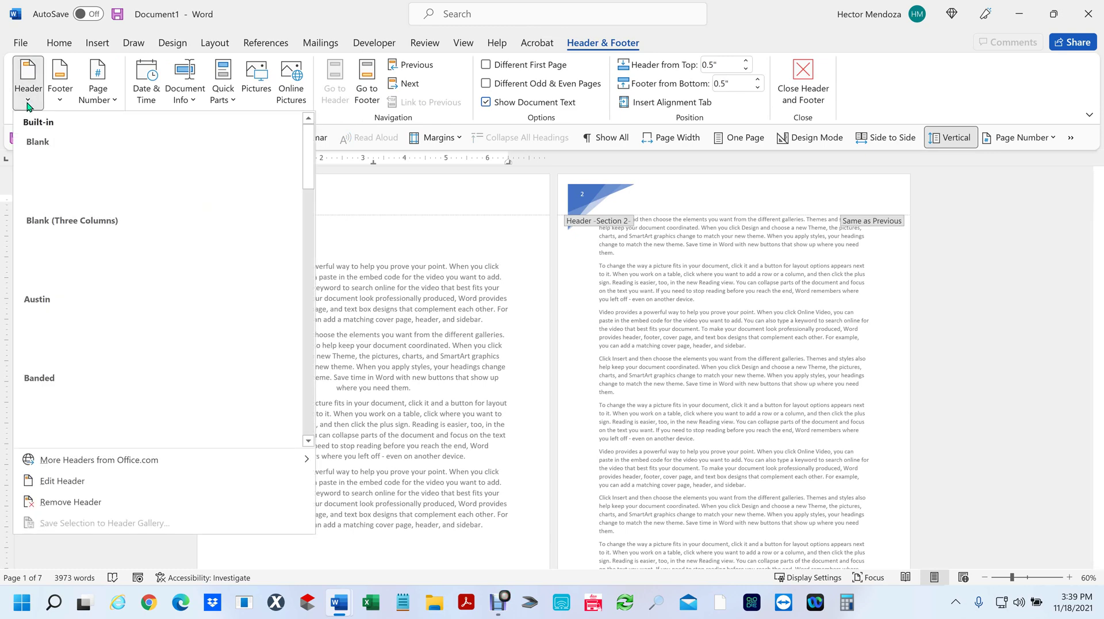
click(99, 502)
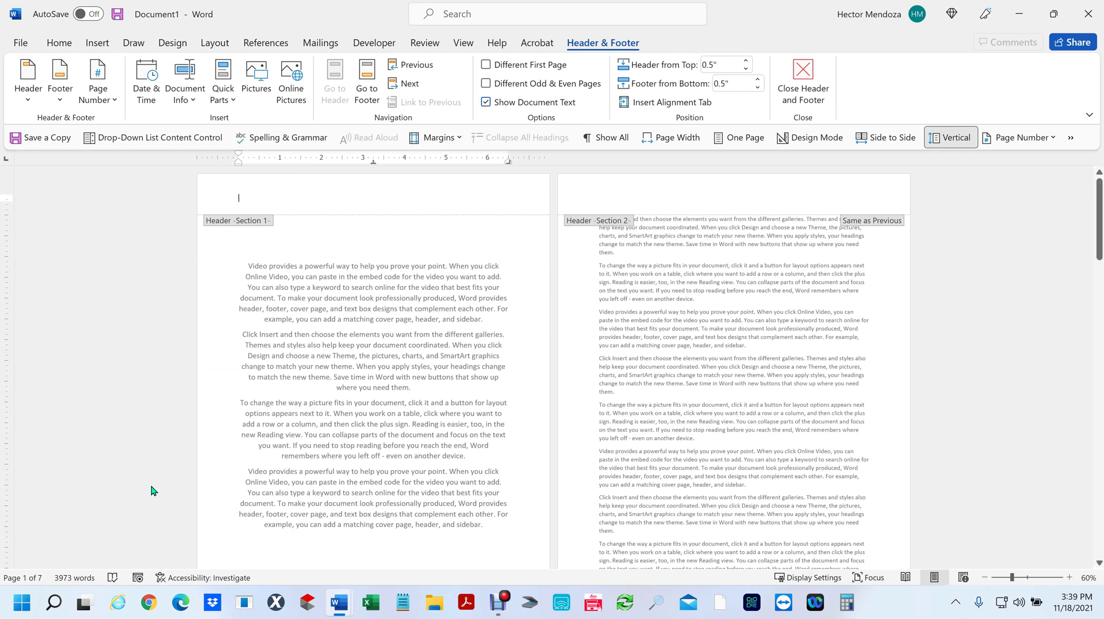
scroll(769, 219, down, 4)
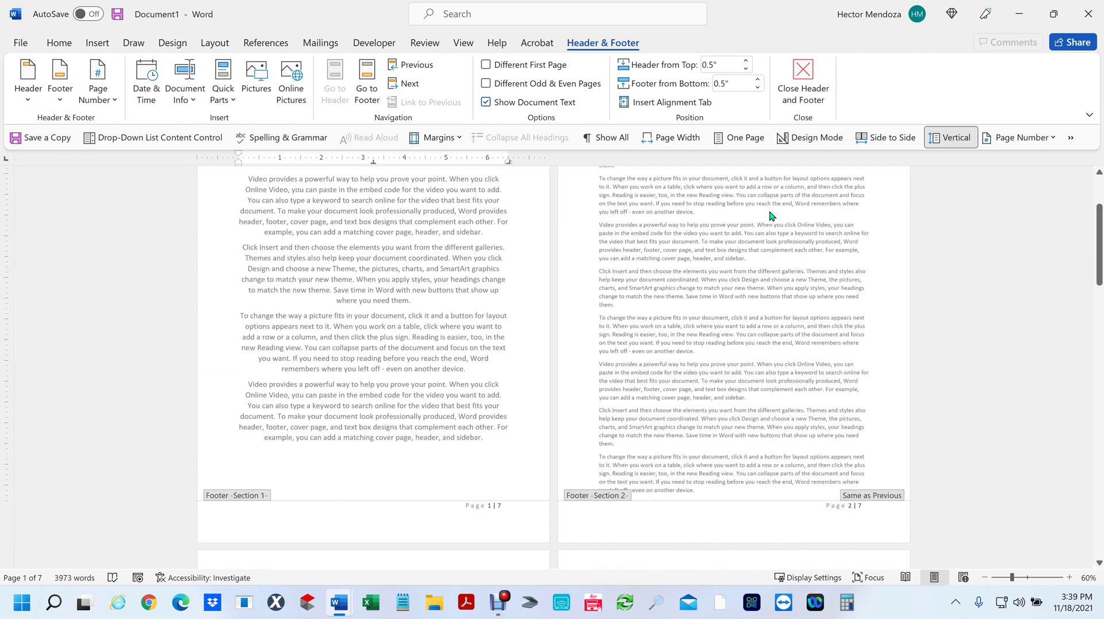
scroll(769, 220, down, 2)
scroll(769, 219, up, 5)
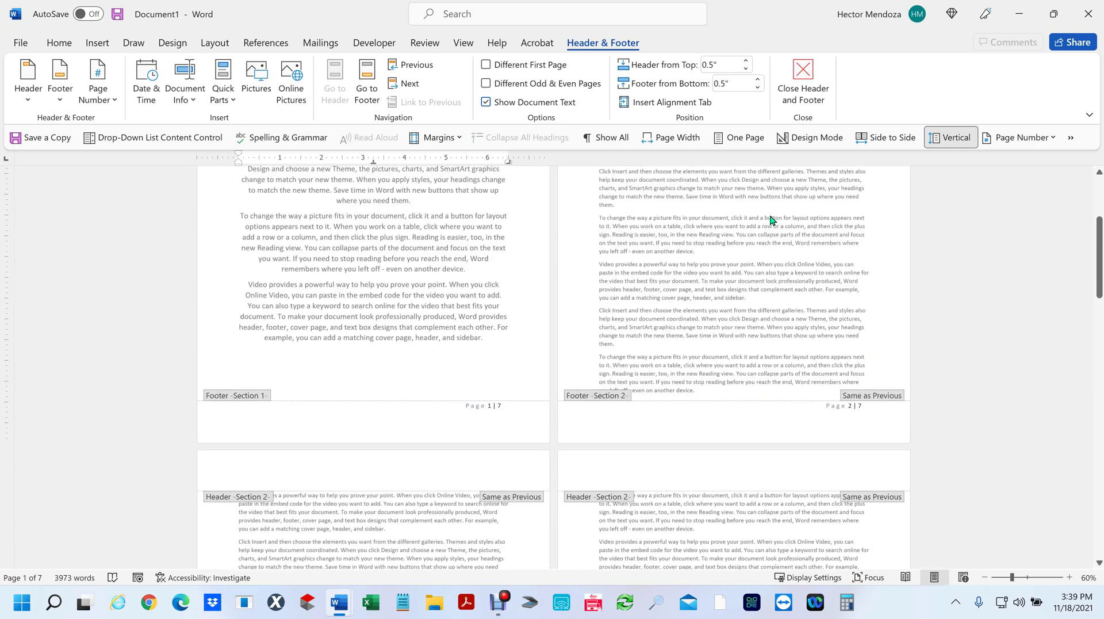
scroll(559, 300, up, 1)
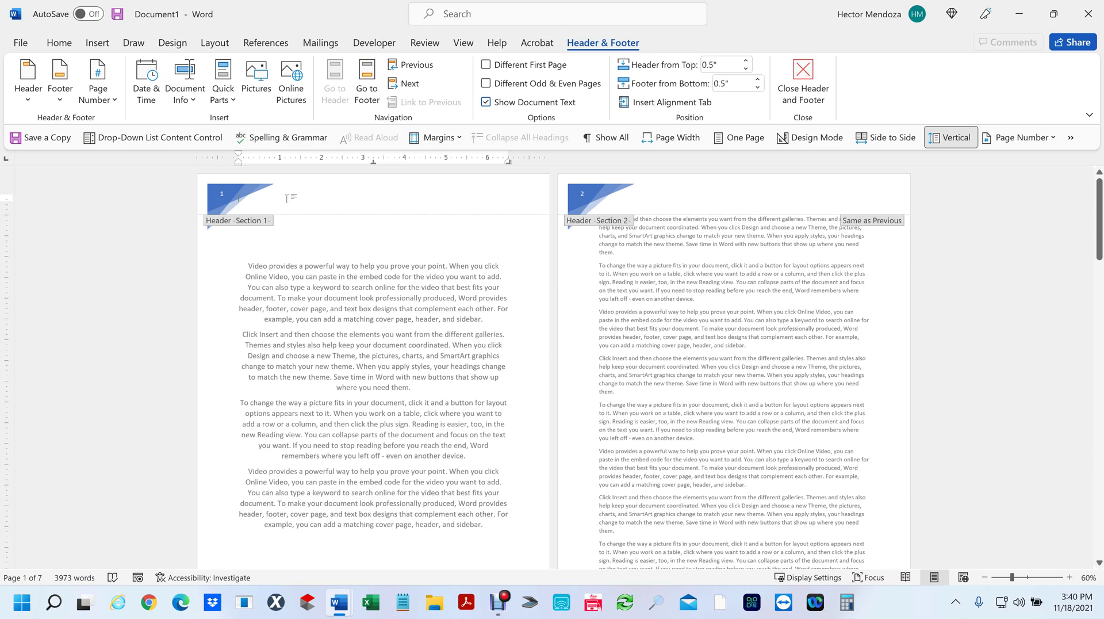
Turn on Different First Page for section 1 and return to the body text.
click(29, 102)
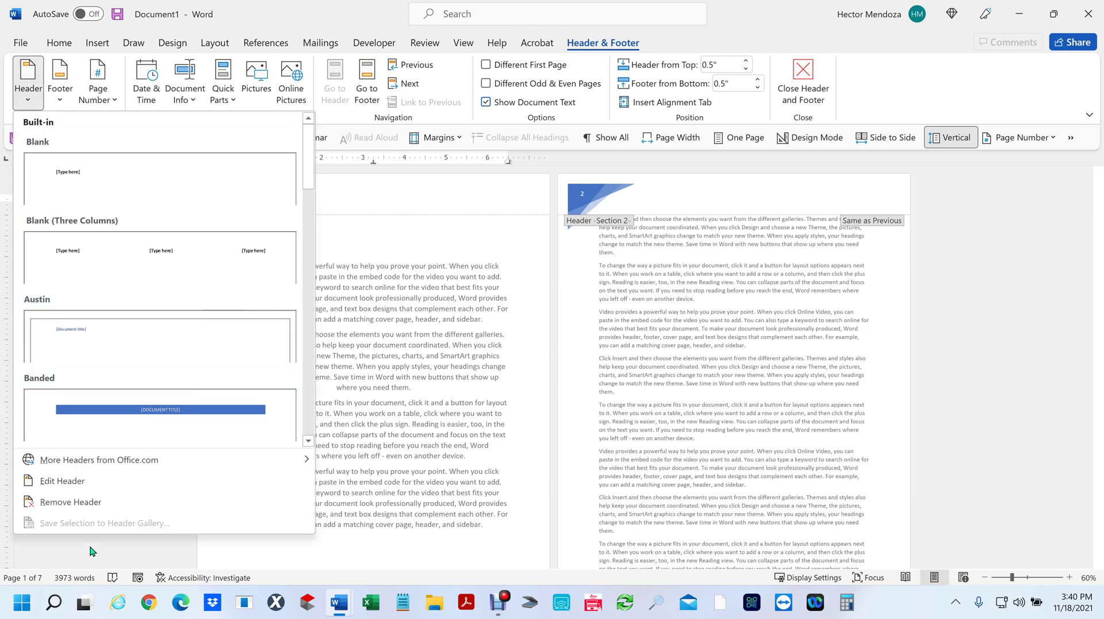
click(94, 487)
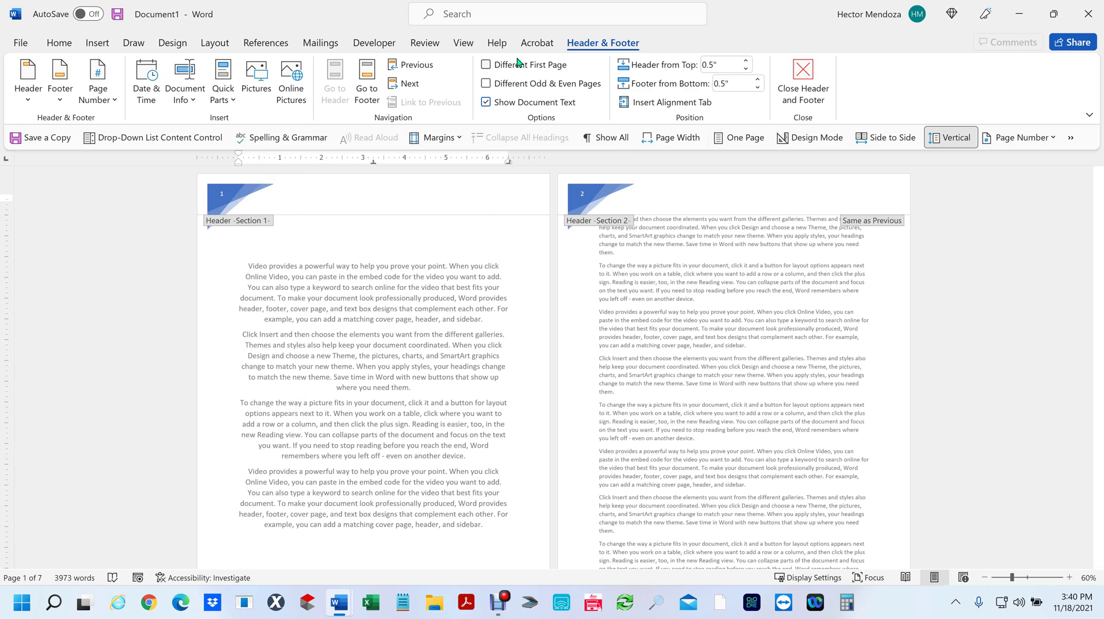
click(487, 65)
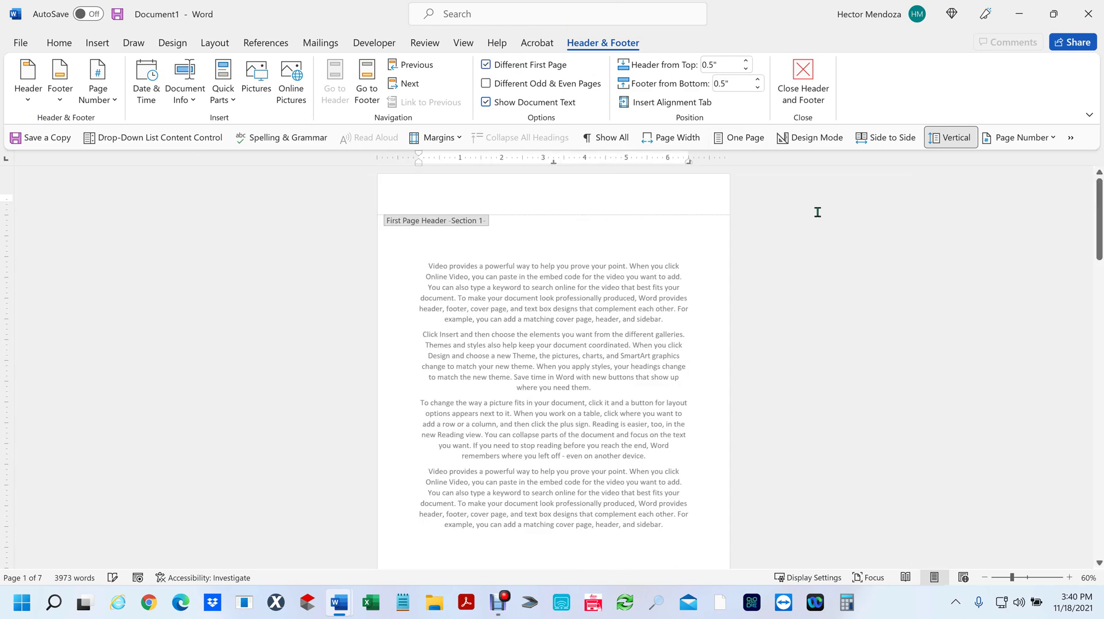
double_click(537, 300)
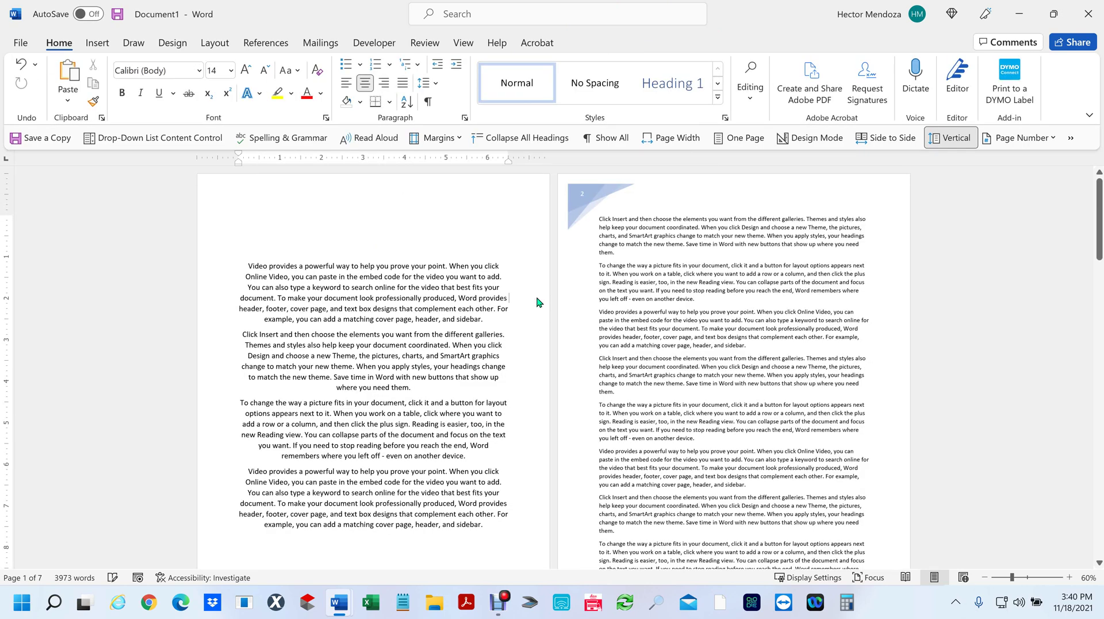
Compare the first page's header and footer areas with those of the remaining pages.
ctrl+scroll(537, 301, down, 2)
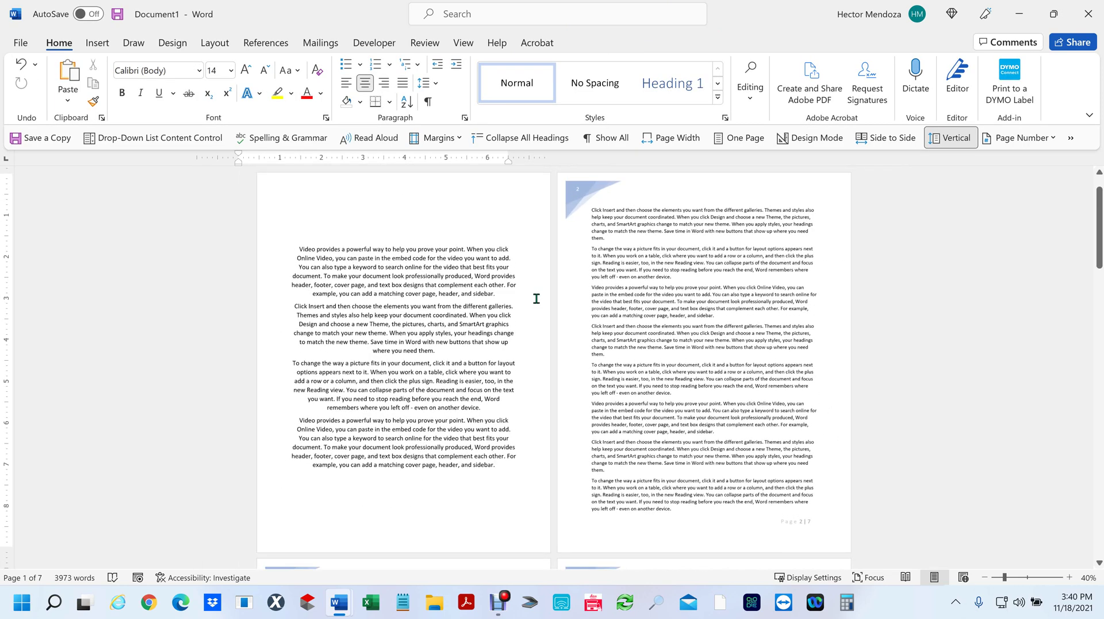
scroll(536, 298, down, 1)
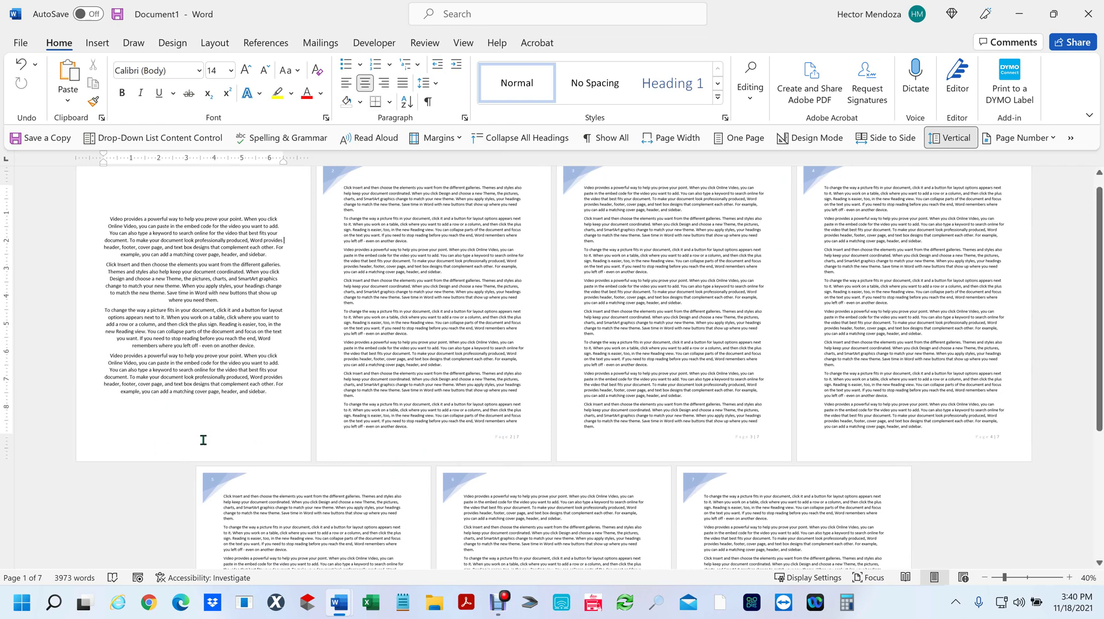
triple_click(167, 234)
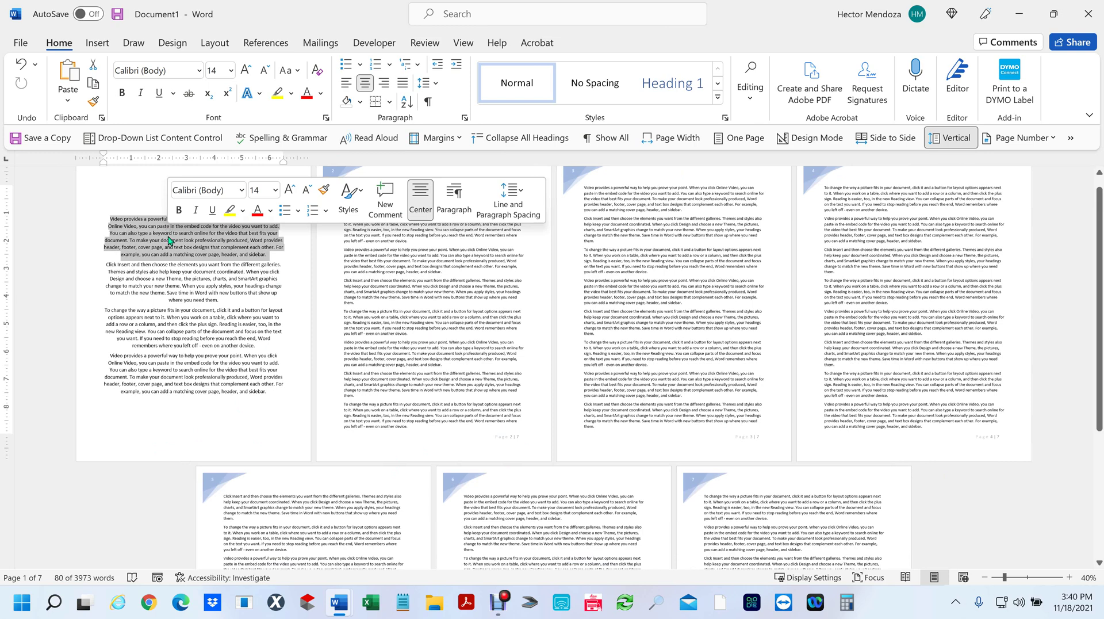
ctrl+scroll(168, 240, up, 4)
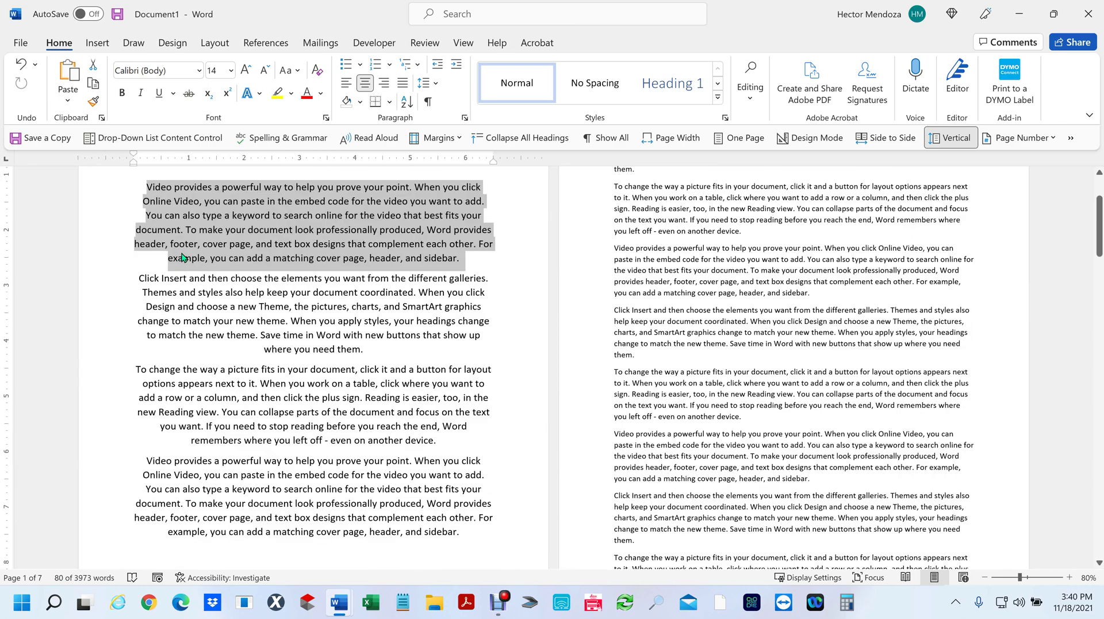
Check the desktop beside the document, open the first-page header for editing, and return the window to full screen.
key(super+Right)
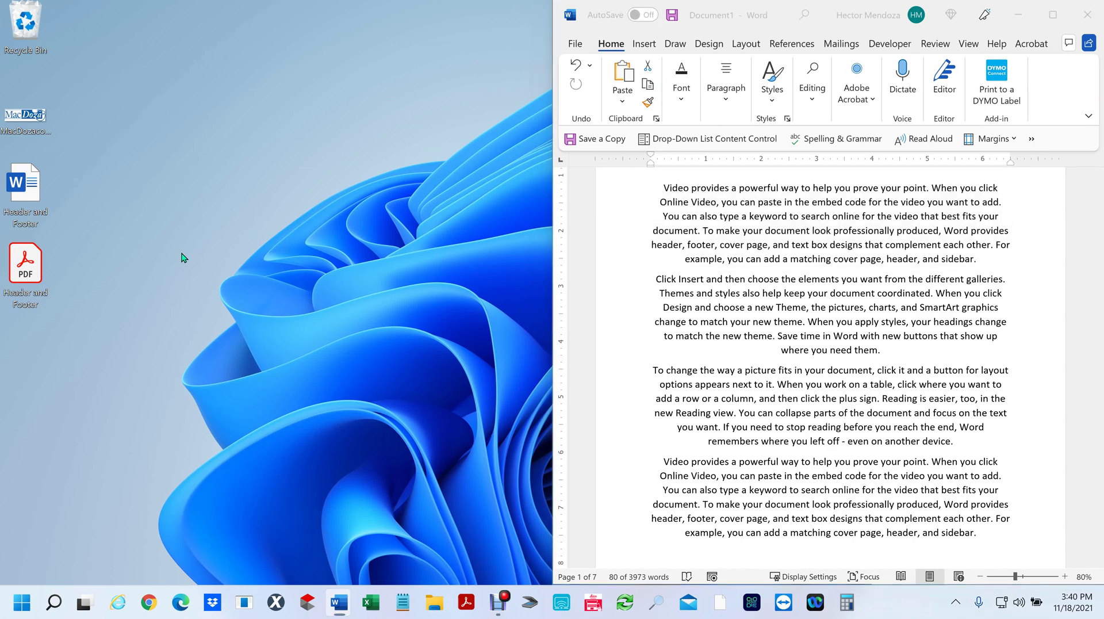
key(Escape)
scroll(857, 428, up, 3)
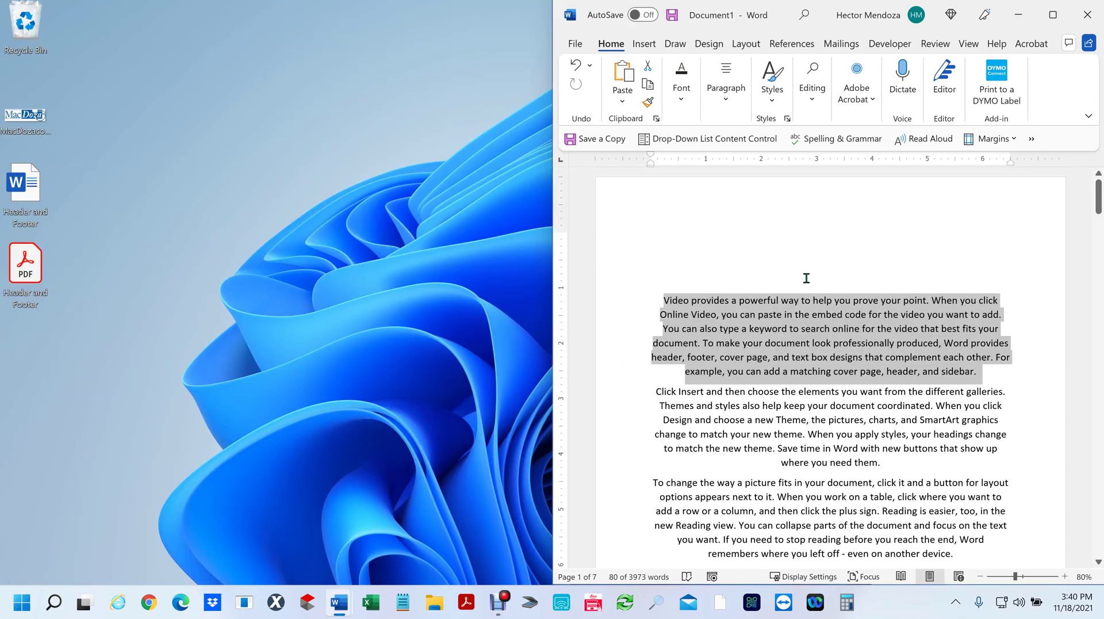
double_click(784, 213)
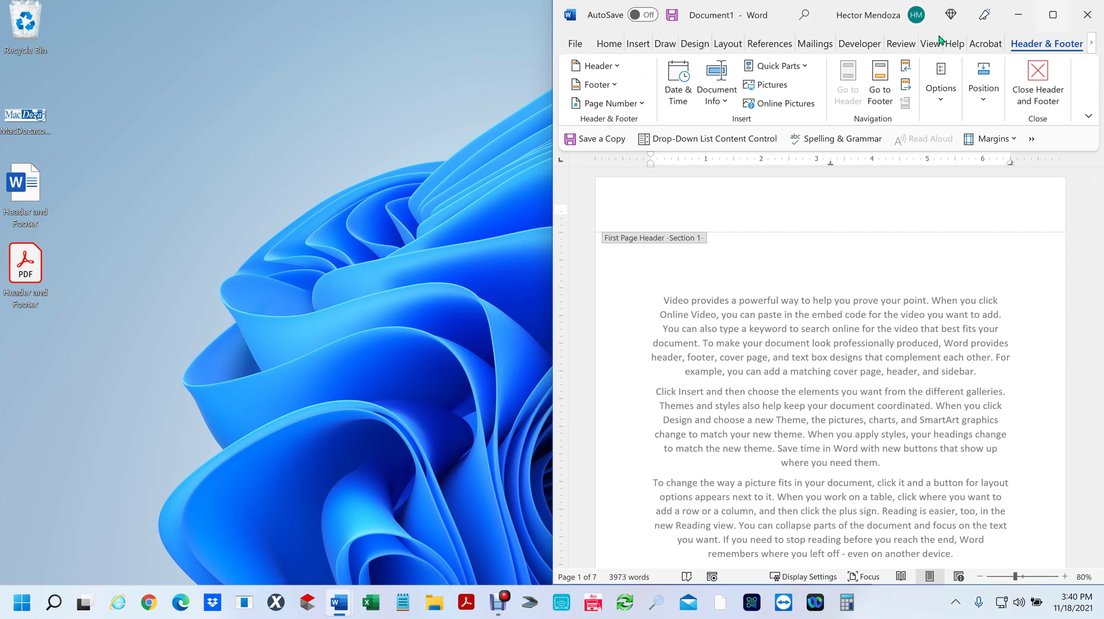
click(1052, 14)
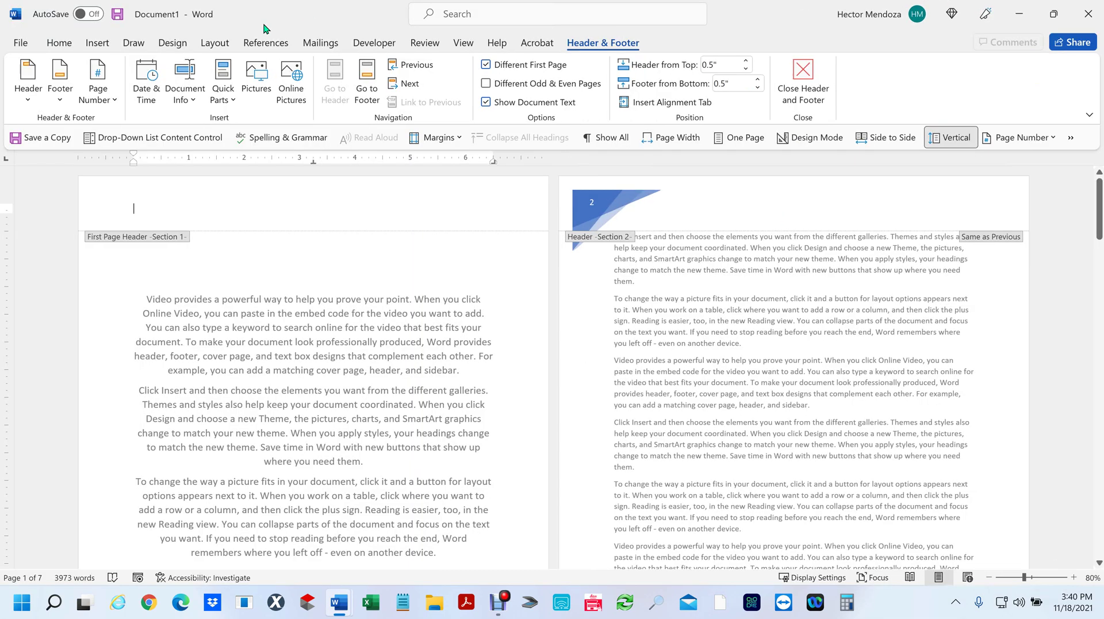
Insert the MacDozacolor picture from the Desktop folder into the first-page header and delete it again.
click(260, 83)
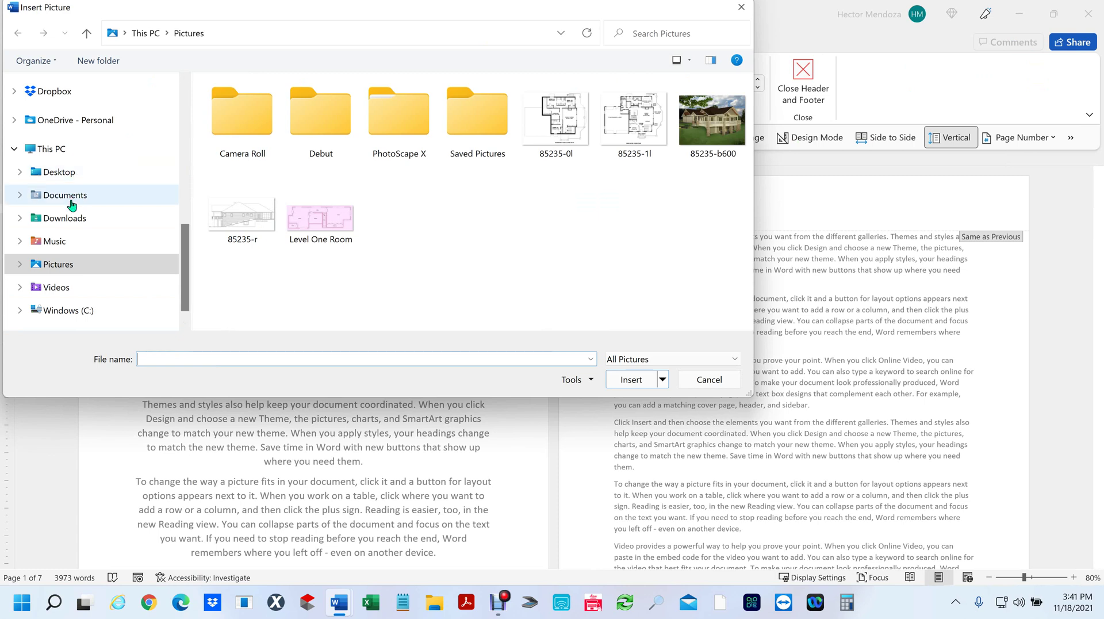
click(74, 174)
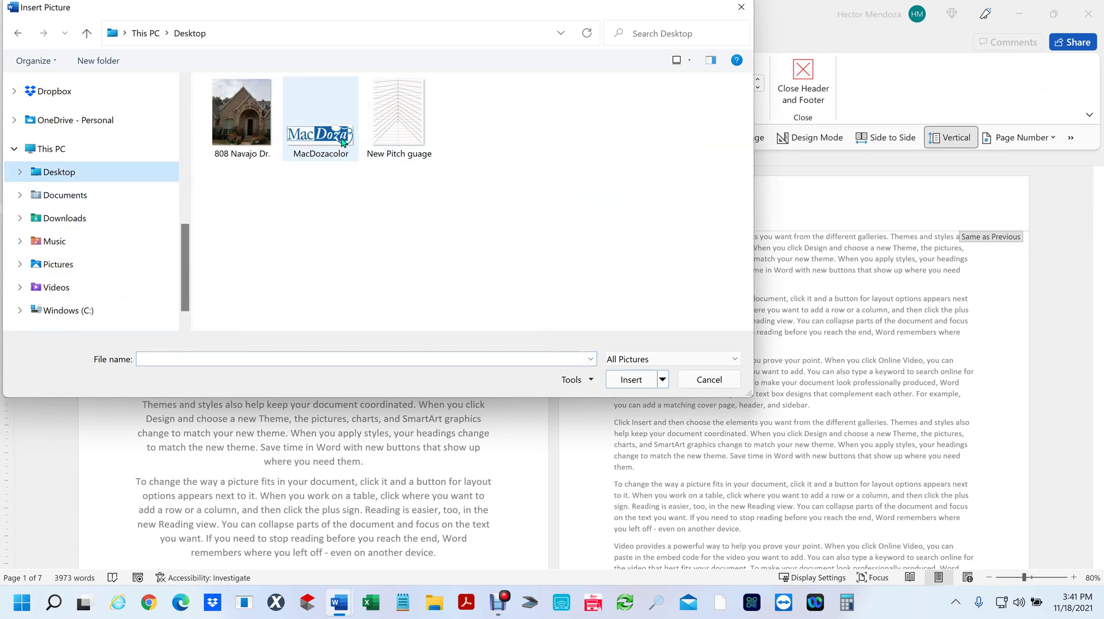
click(335, 140)
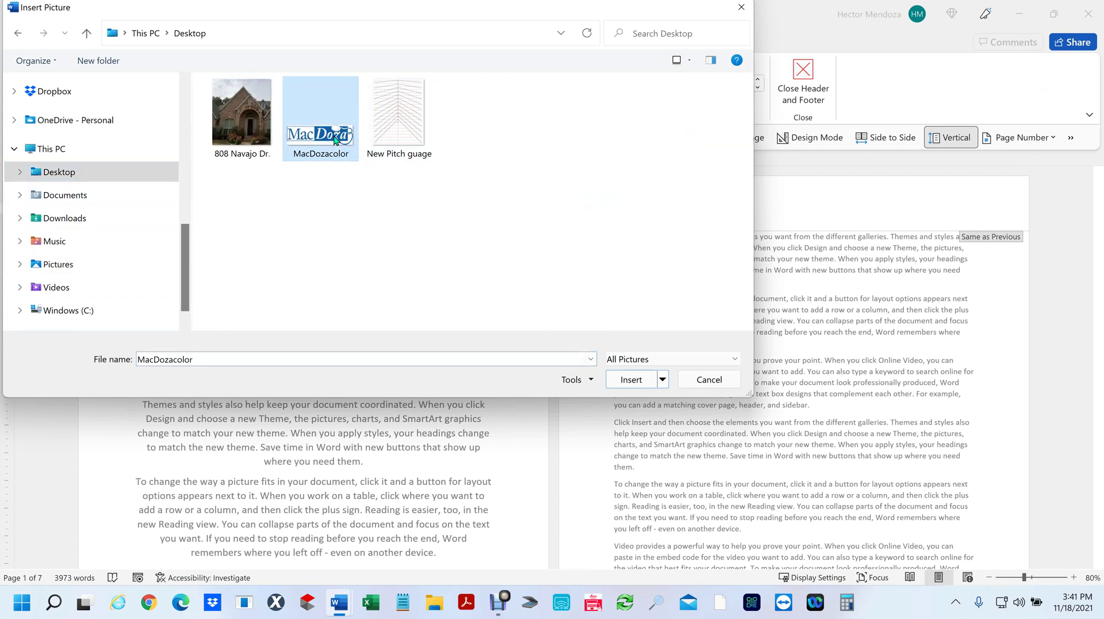
click(631, 380)
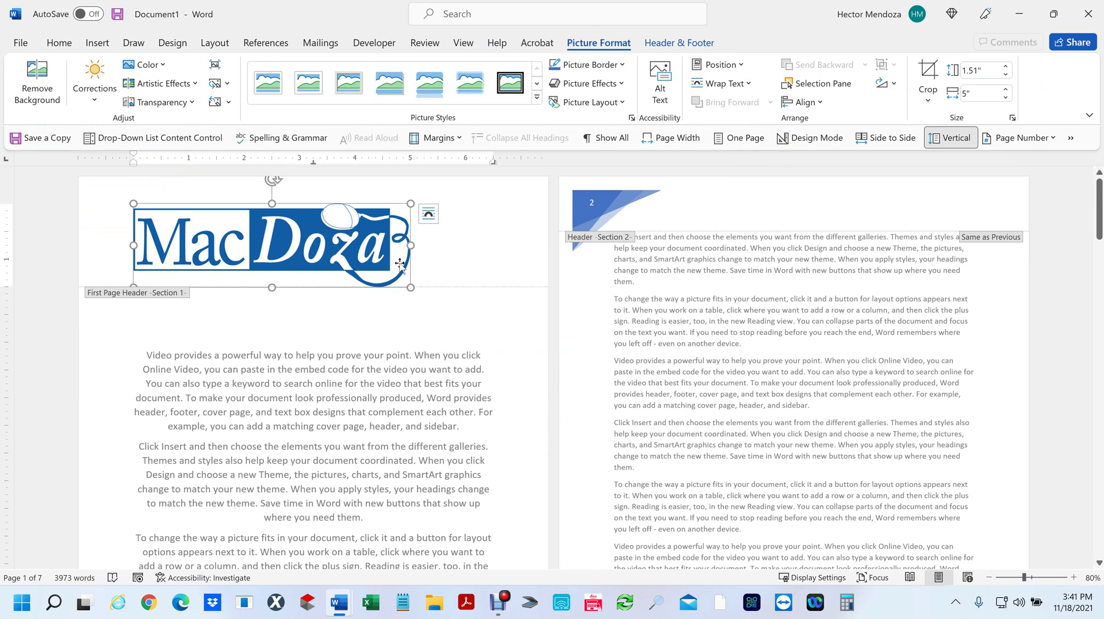
key(Delete)
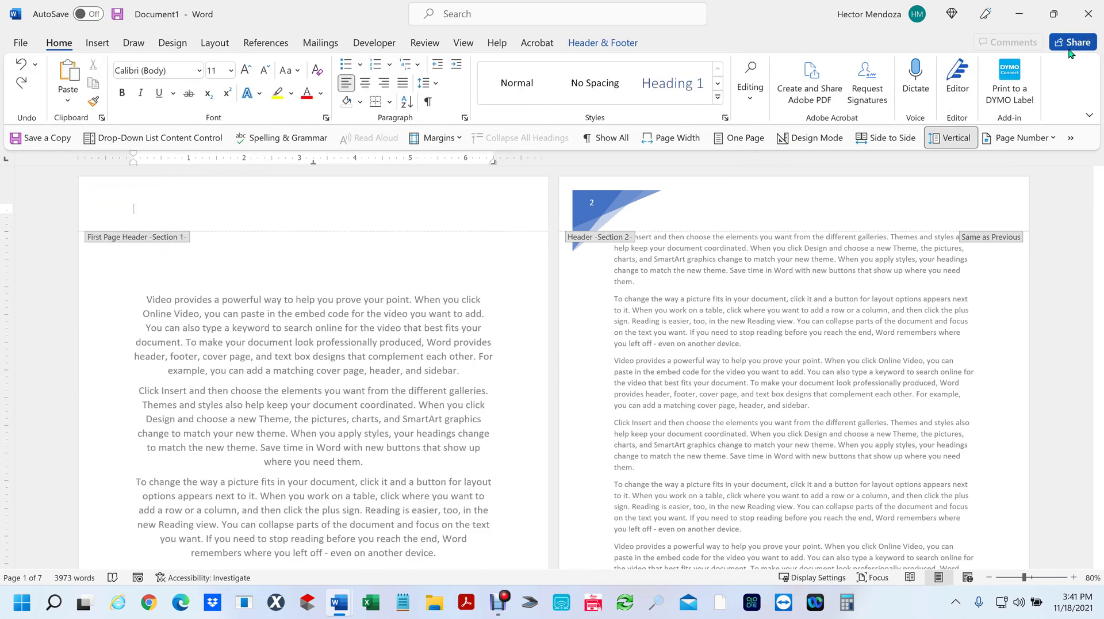
Place the document window beside the desktop and bring the MacDozacolor image file from the desktop into the first-page header.
key(super+Right)
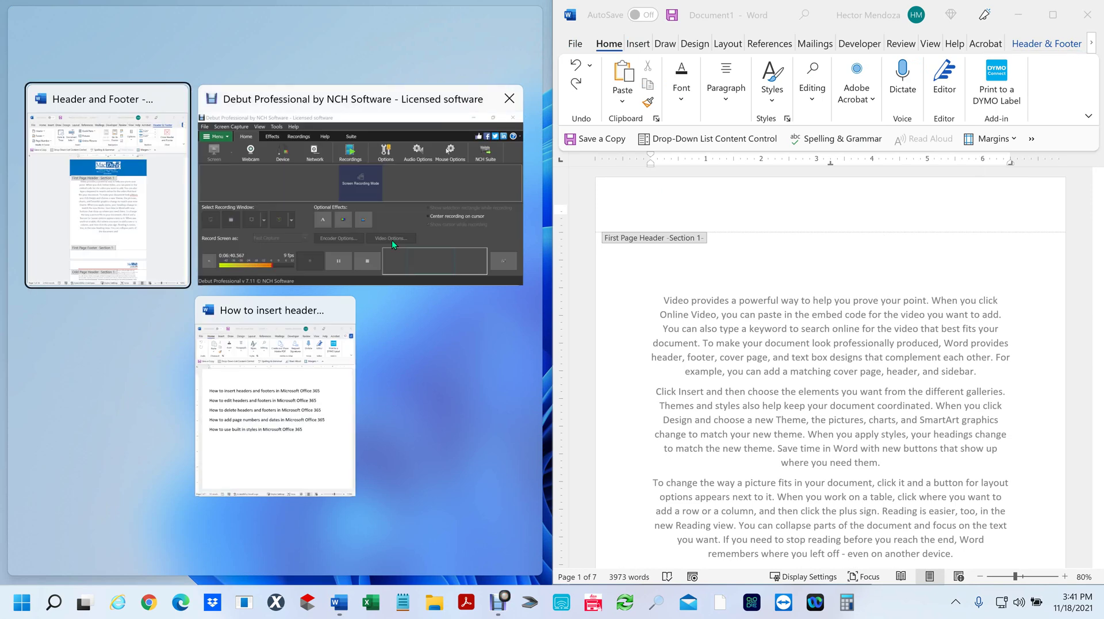
click(55, 431)
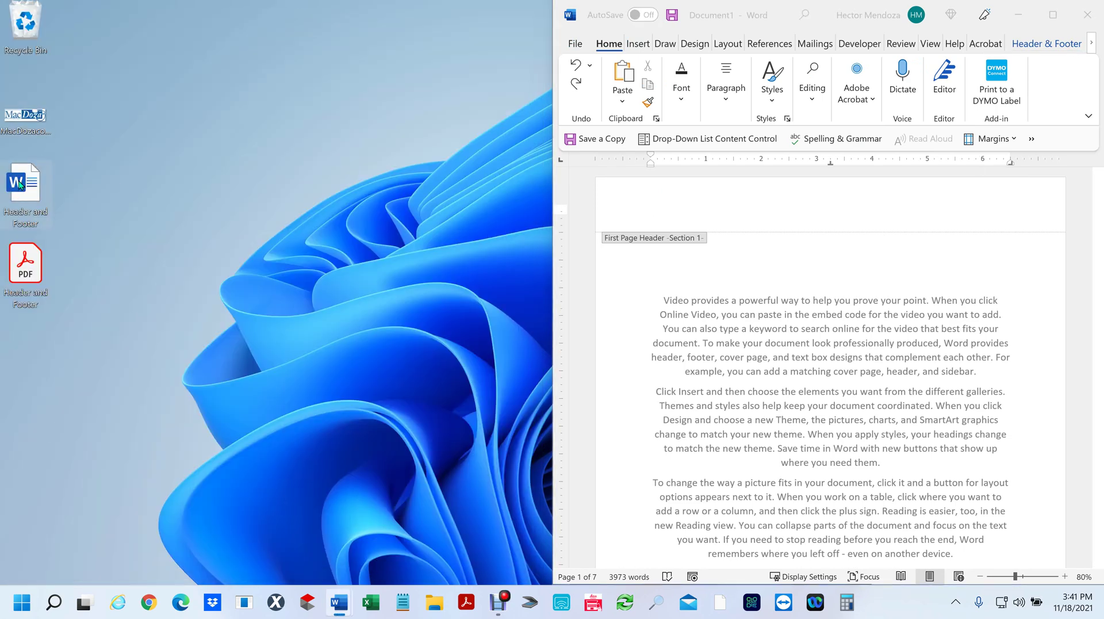
drag(25, 118, 785, 257)
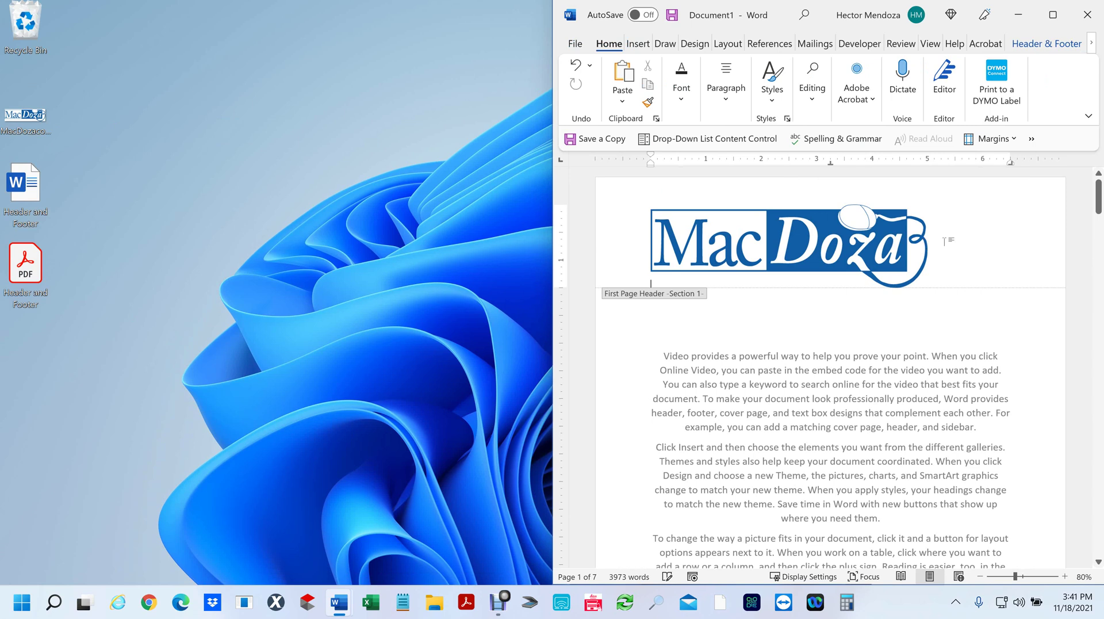
Return the document window to full screen and center the logo in the first-page header.
key(ctrl+a)
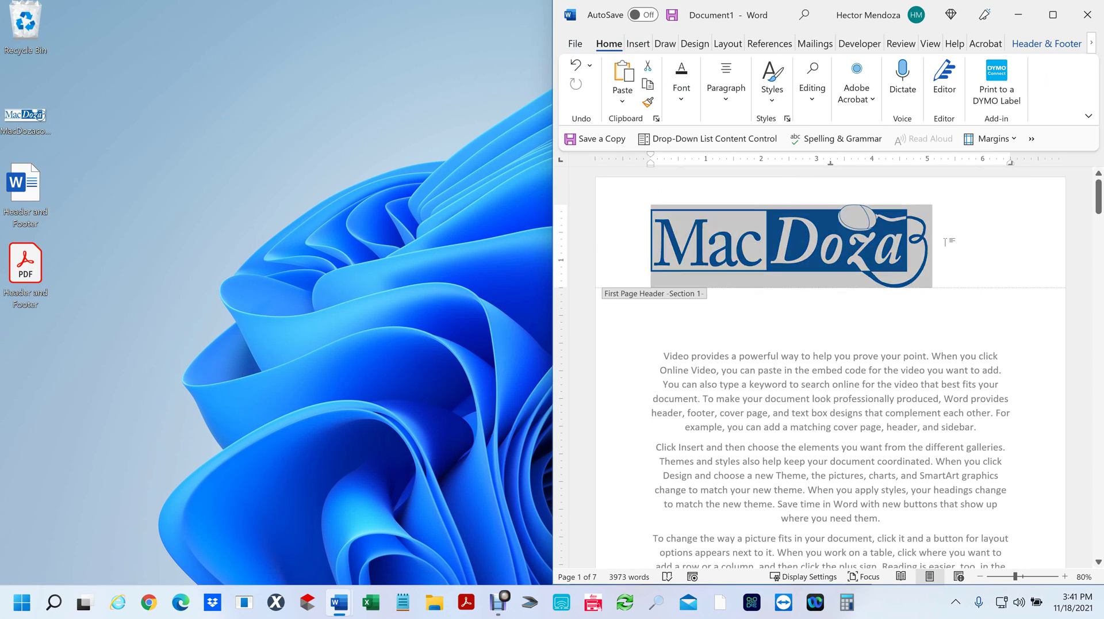
key(ctrl+c)
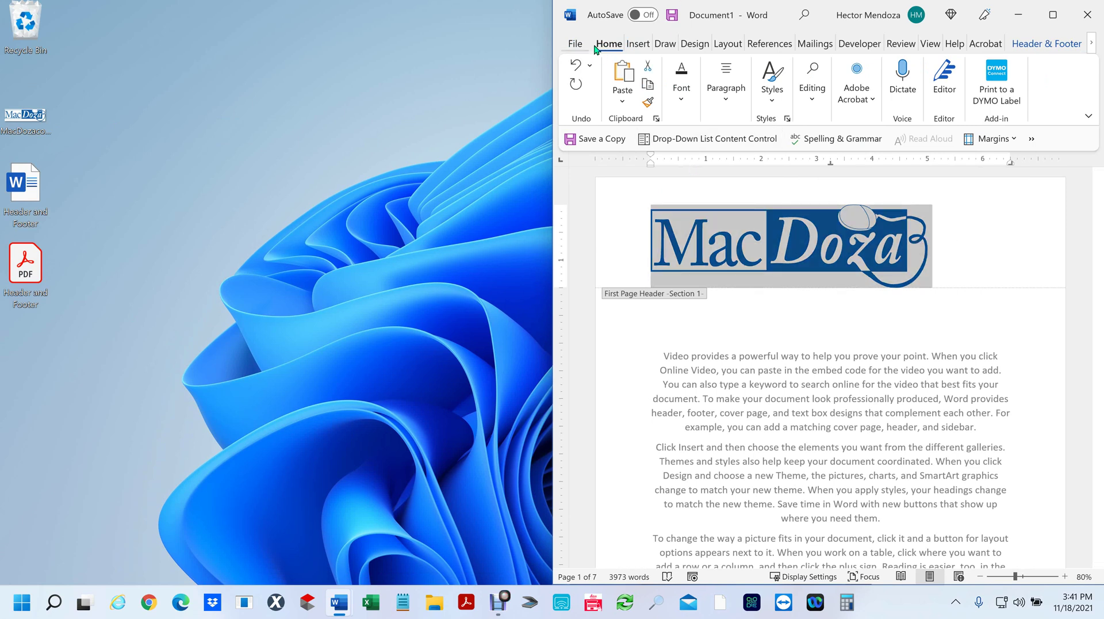
click(1054, 17)
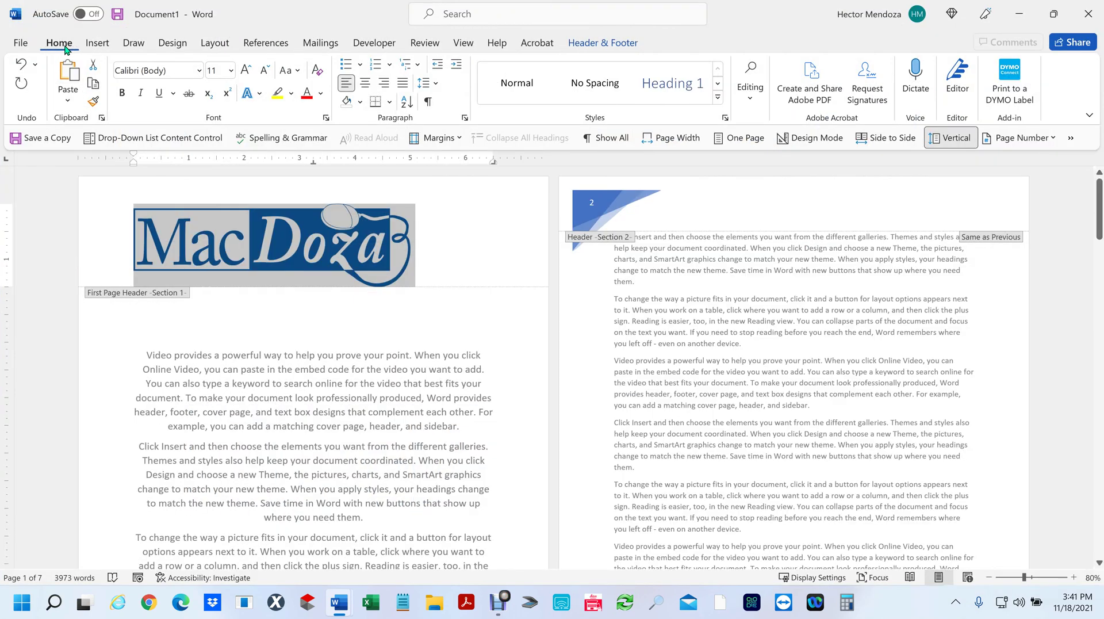
click(365, 83)
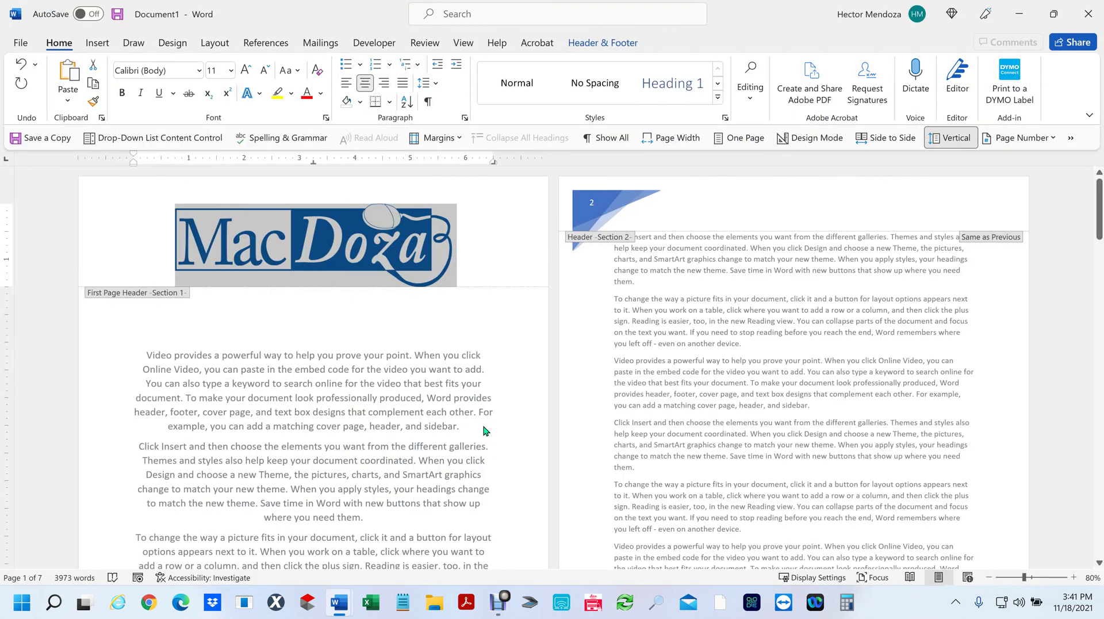
click(486, 242)
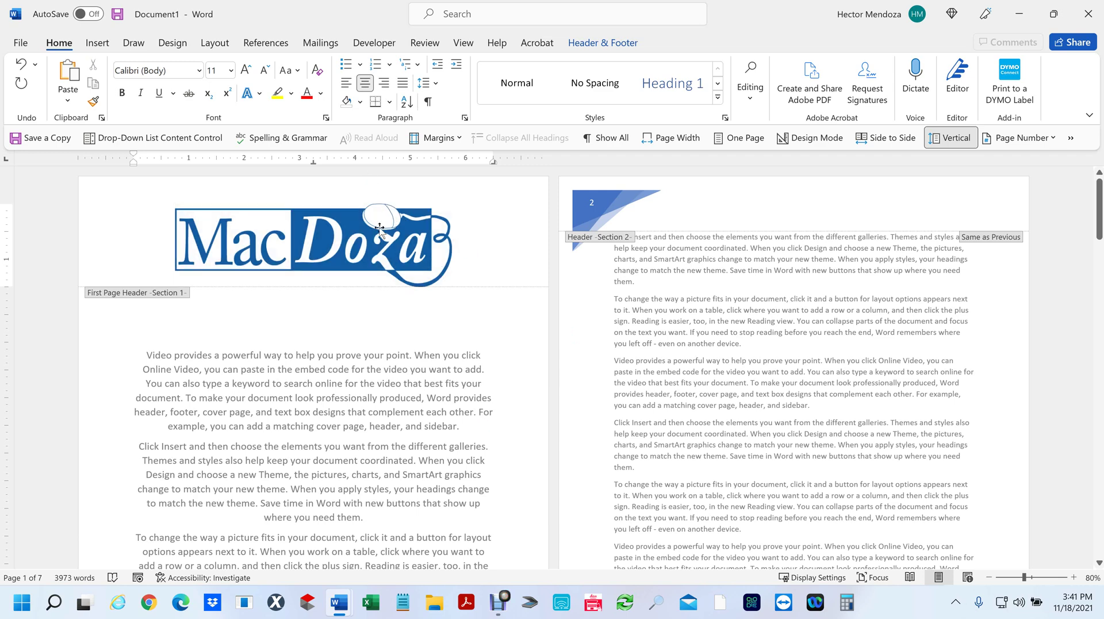
Set the section 1 header's distance from the top of the page to 0.25".
click(403, 237)
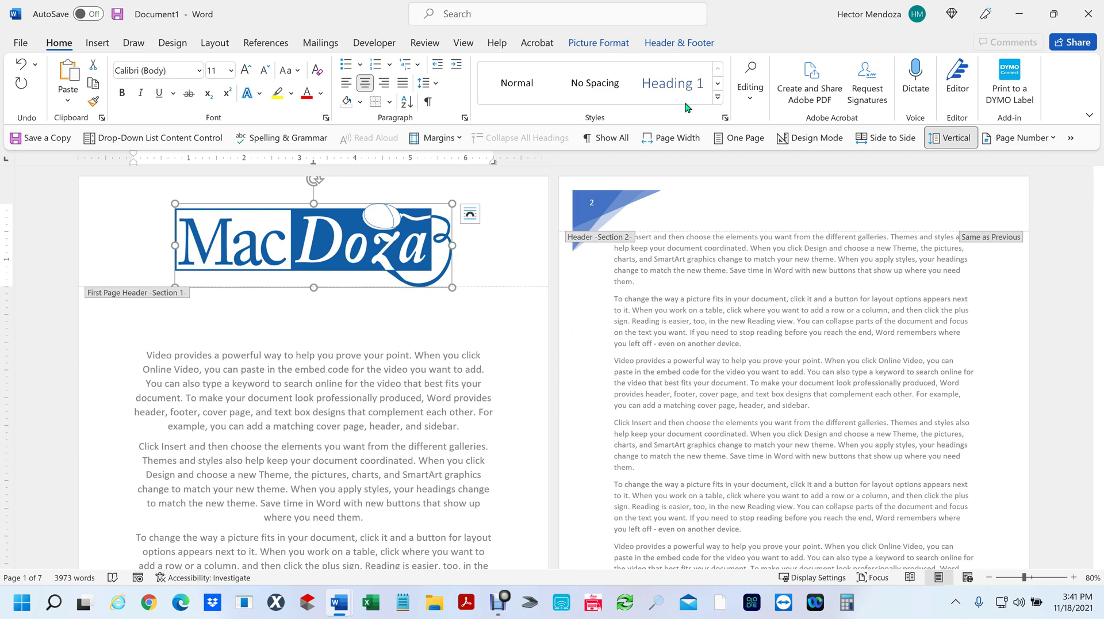
click(678, 43)
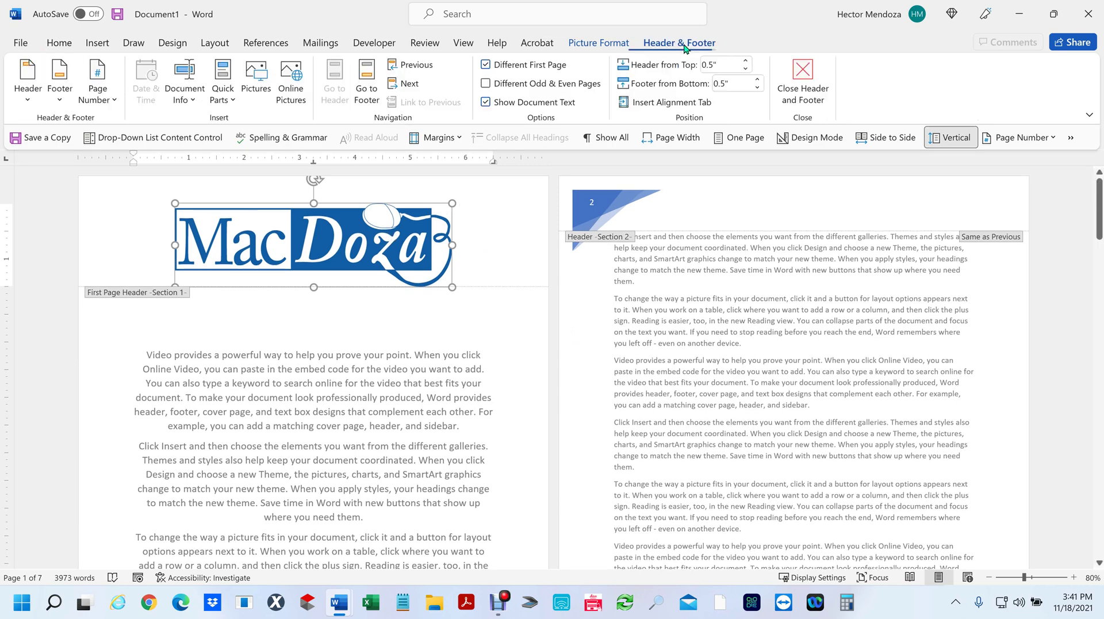
click(724, 64)
text(2)
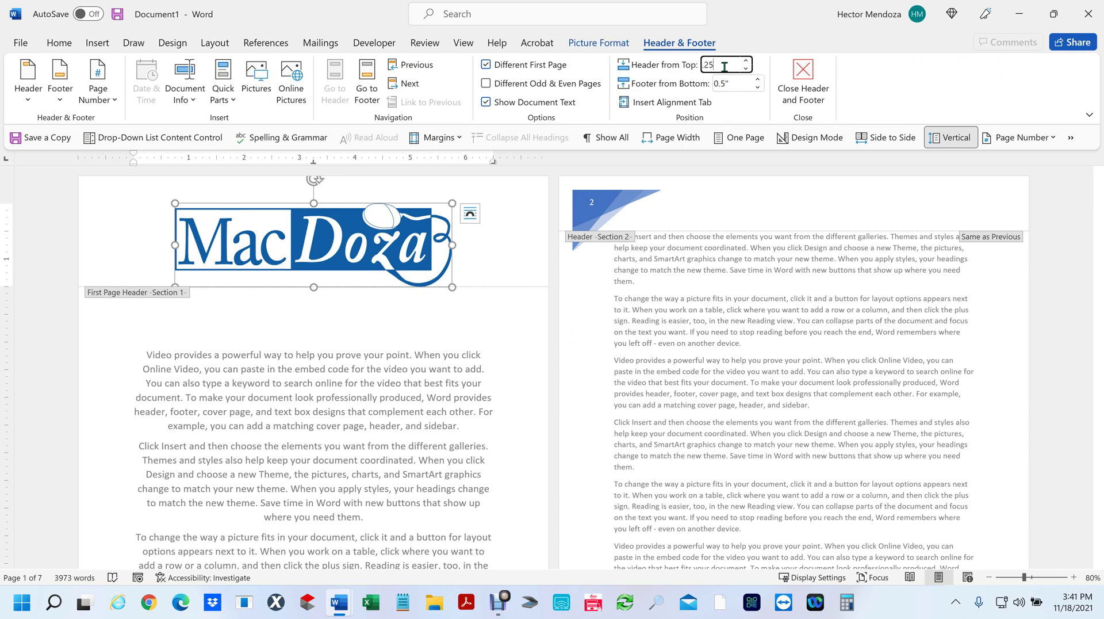
text(.25)
key(Return)
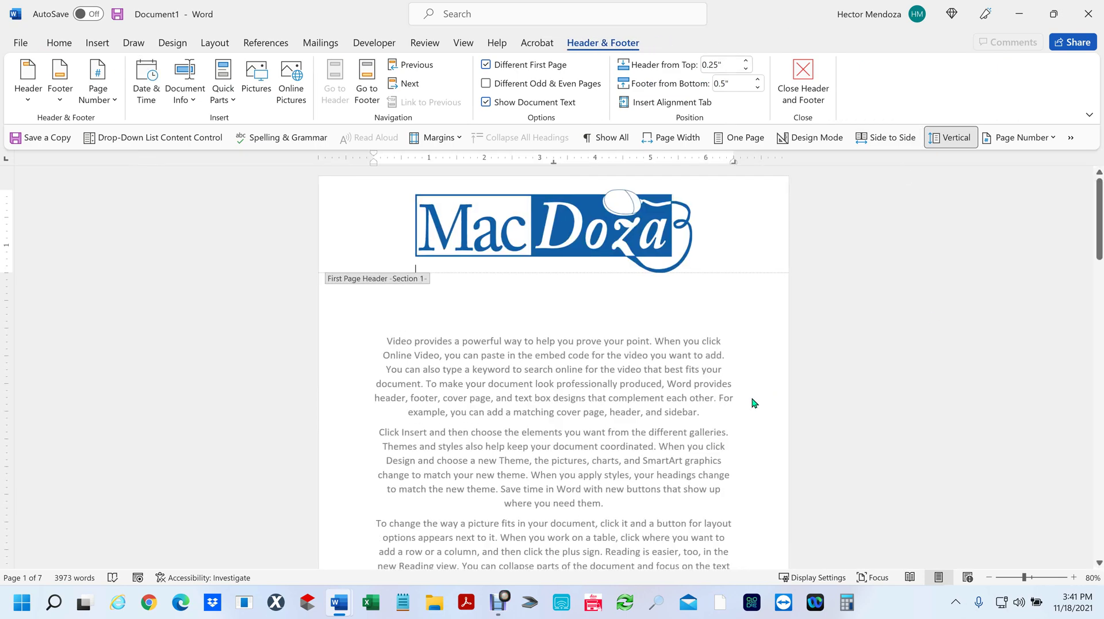
Return to the body text and delete the last paragraph on the first page.
scroll(458, 326, down, 2)
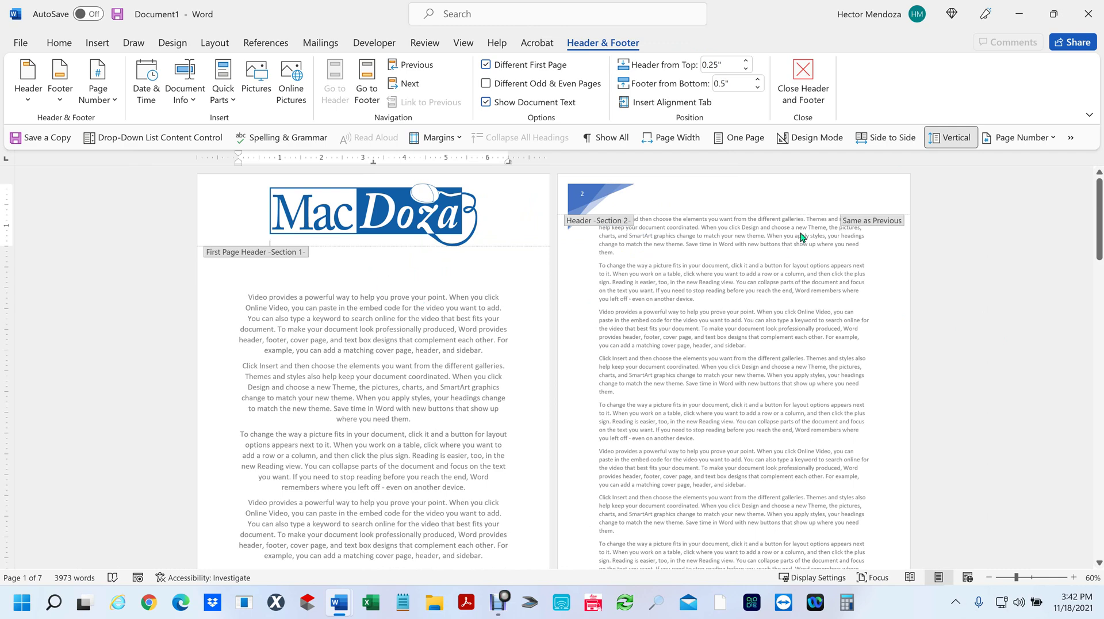
scroll(811, 322, down, 2)
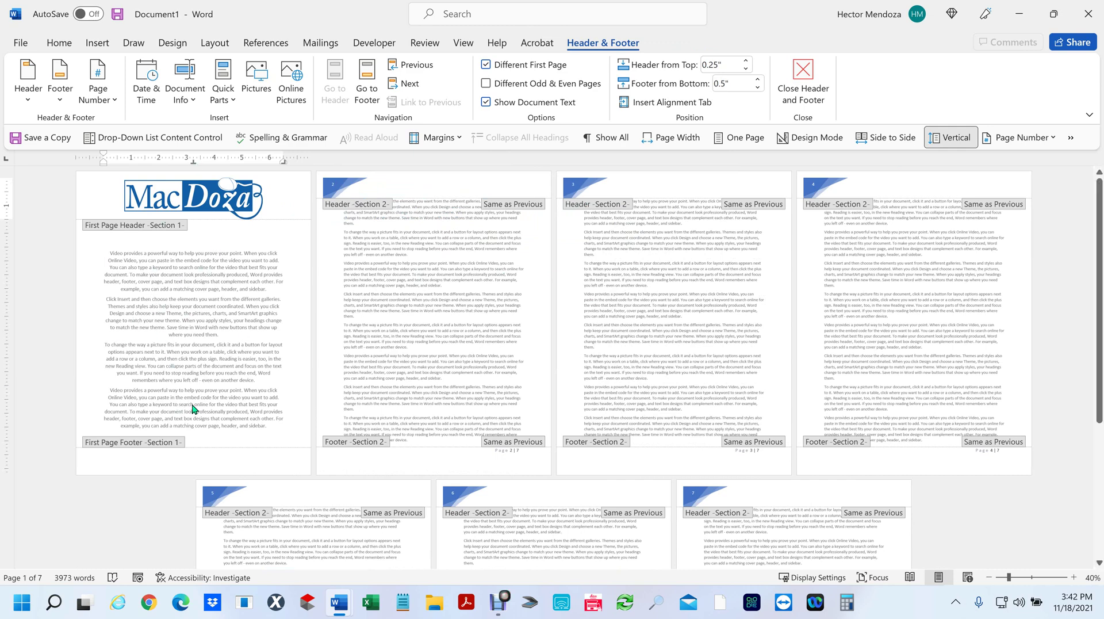
double_click(257, 424)
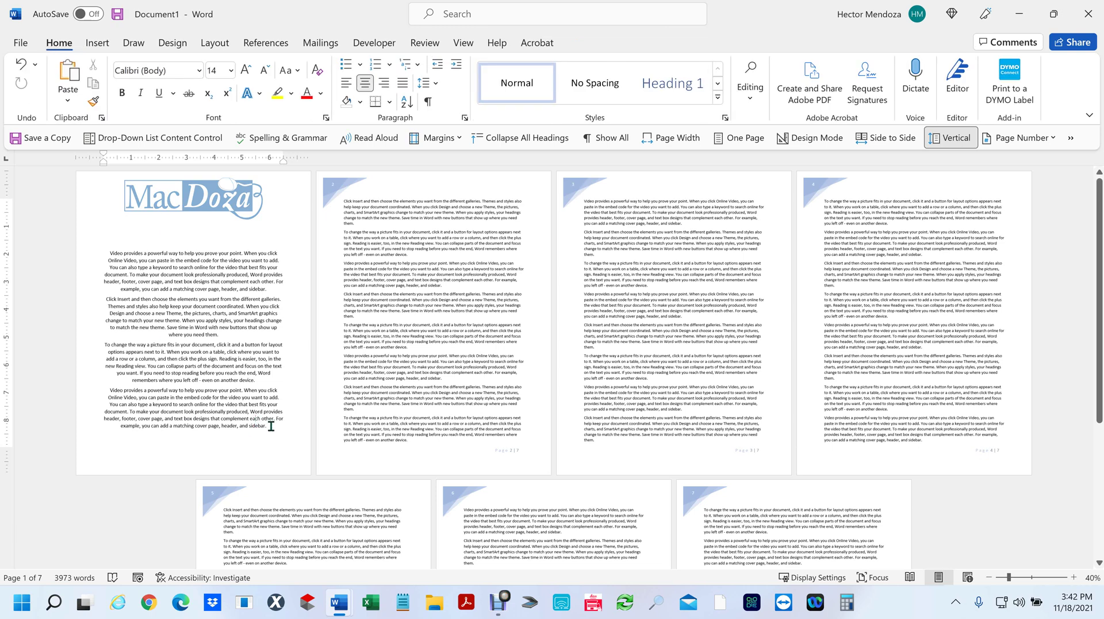
drag(269, 426, 91, 388)
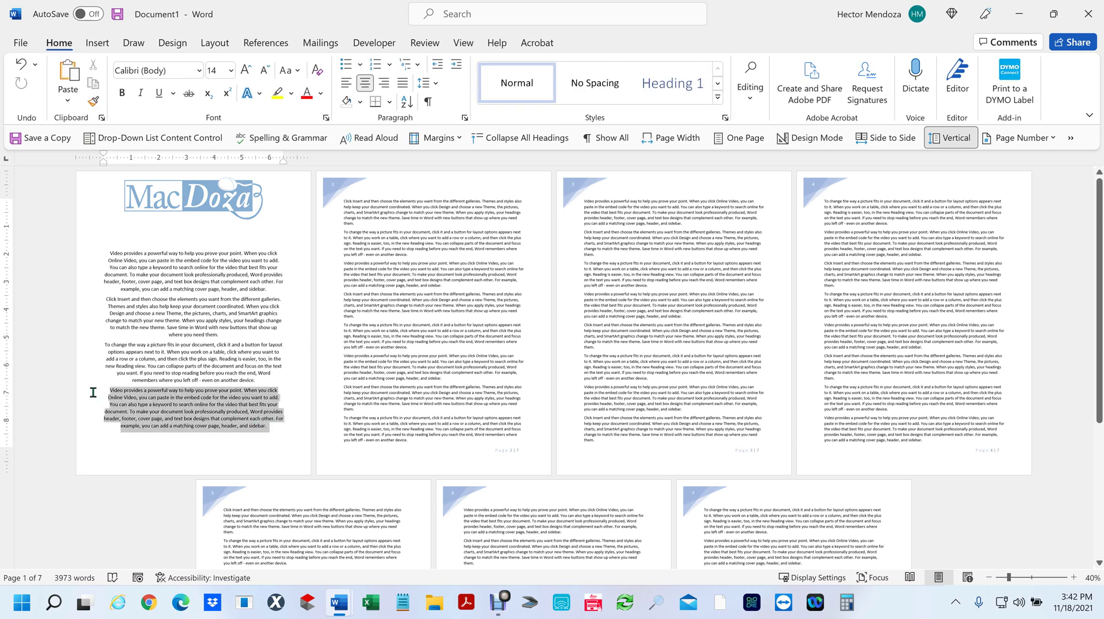
key(Delete)
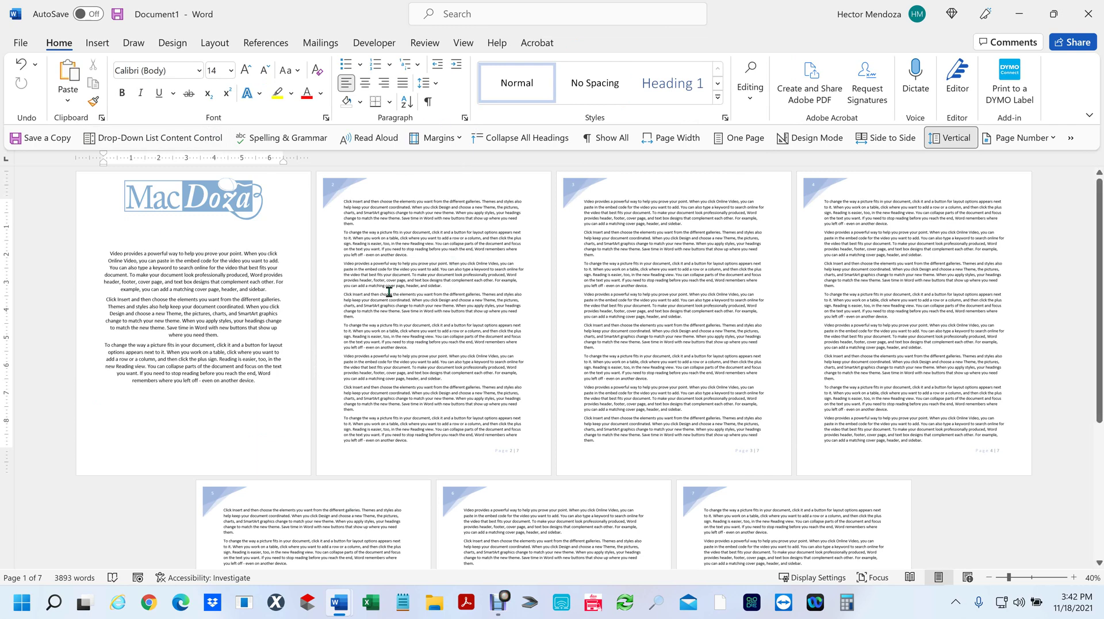
drag(148, 313, 199, 314)
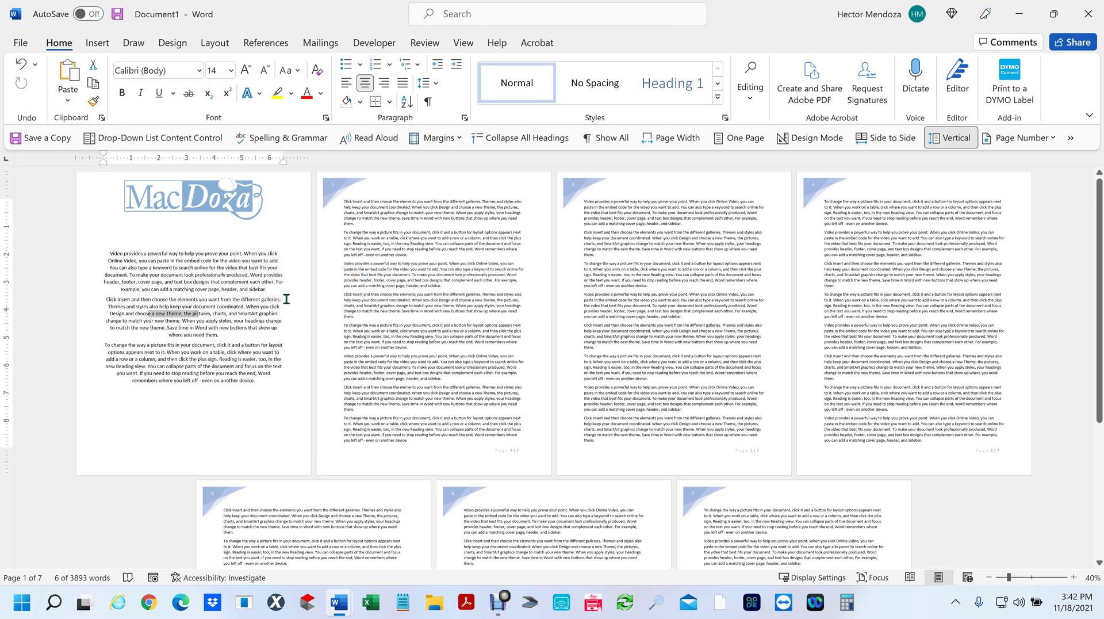
double_click(422, 268)
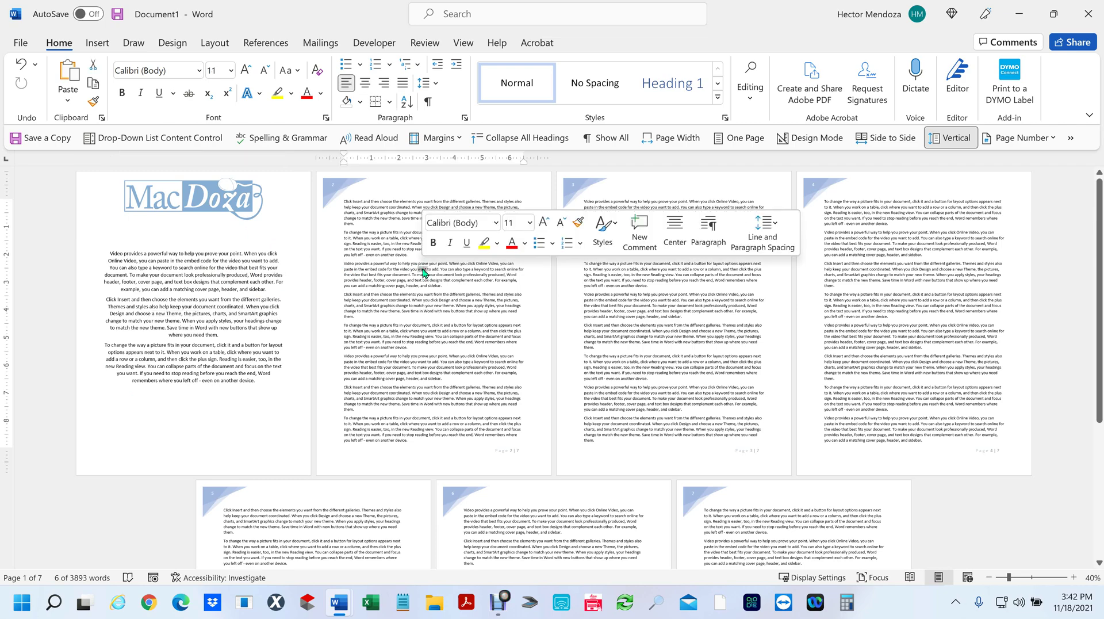
Open the section 2 header for editing and set its page numbering to start at 1.
scroll(423, 272, up, 3)
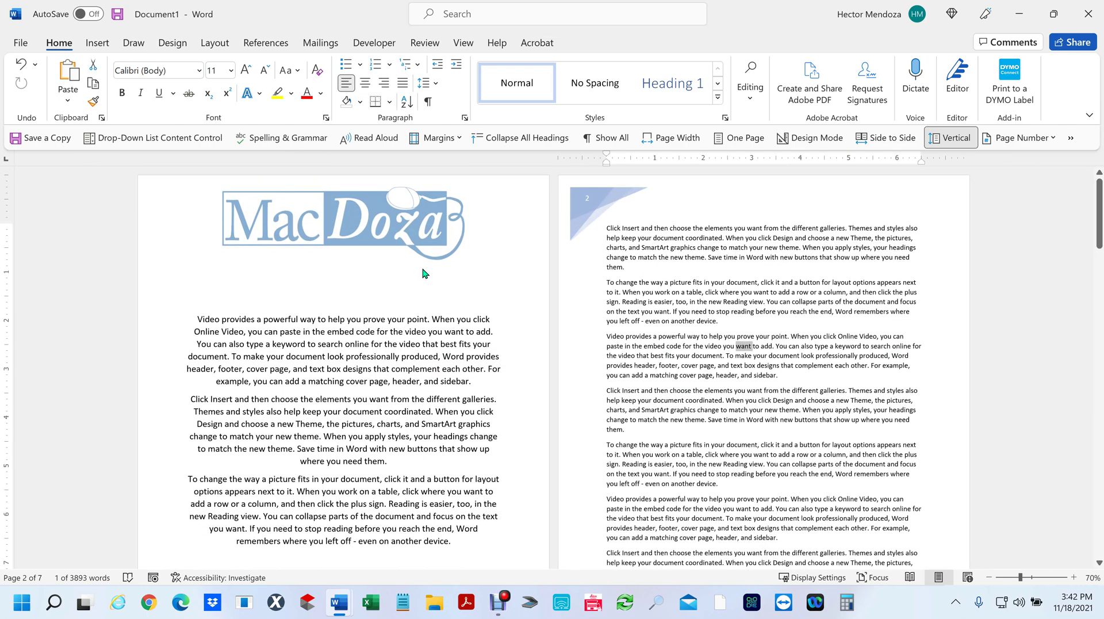
click(625, 202)
double_click(625, 203)
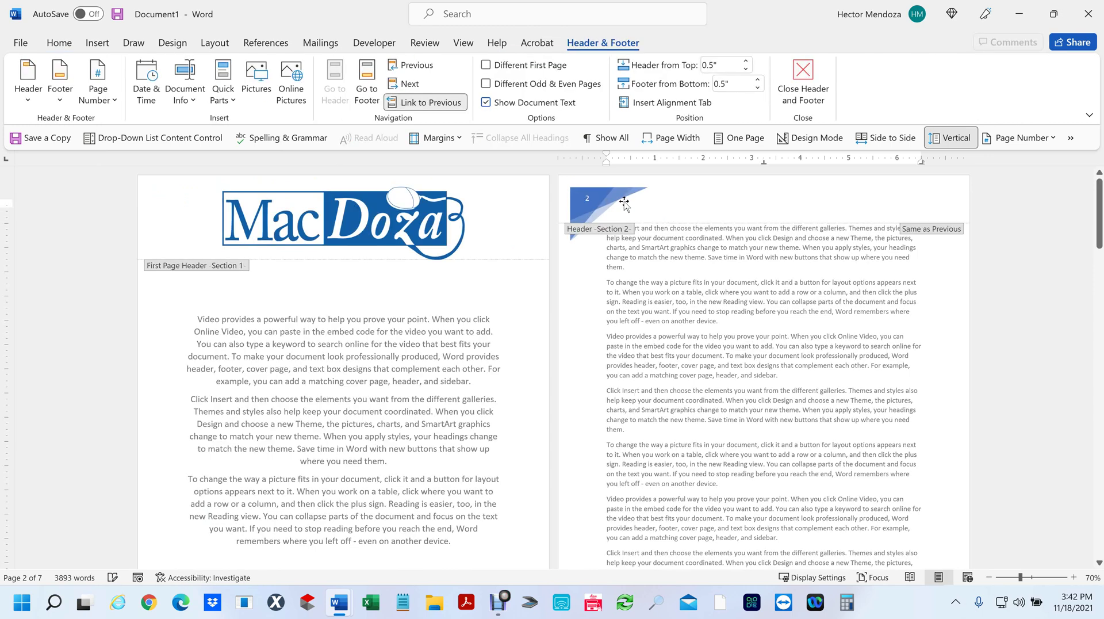
click(624, 202)
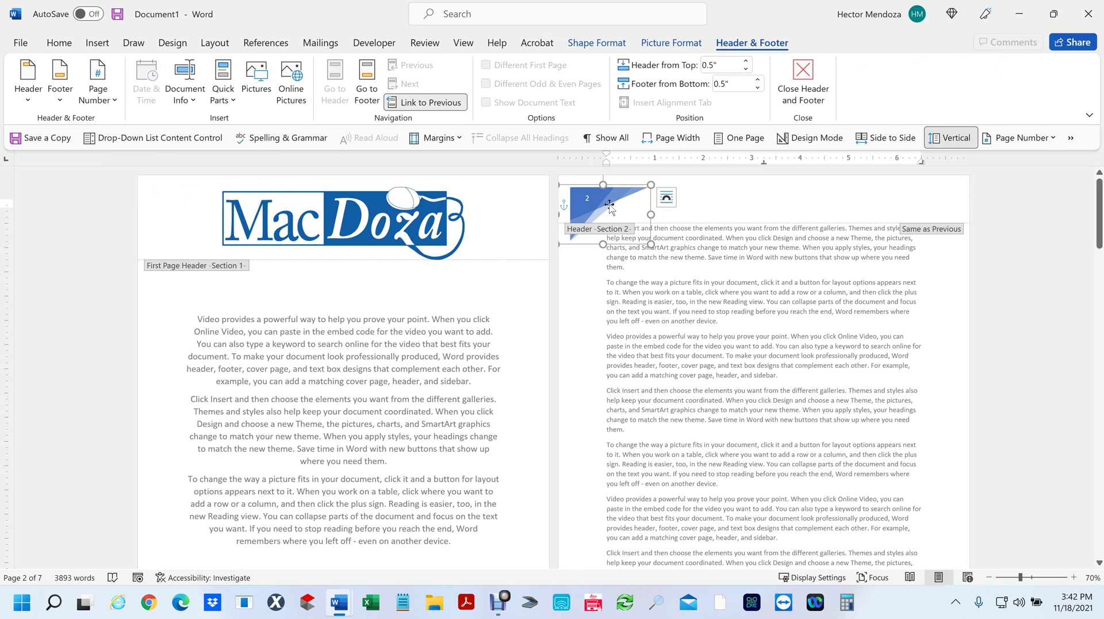
click(115, 103)
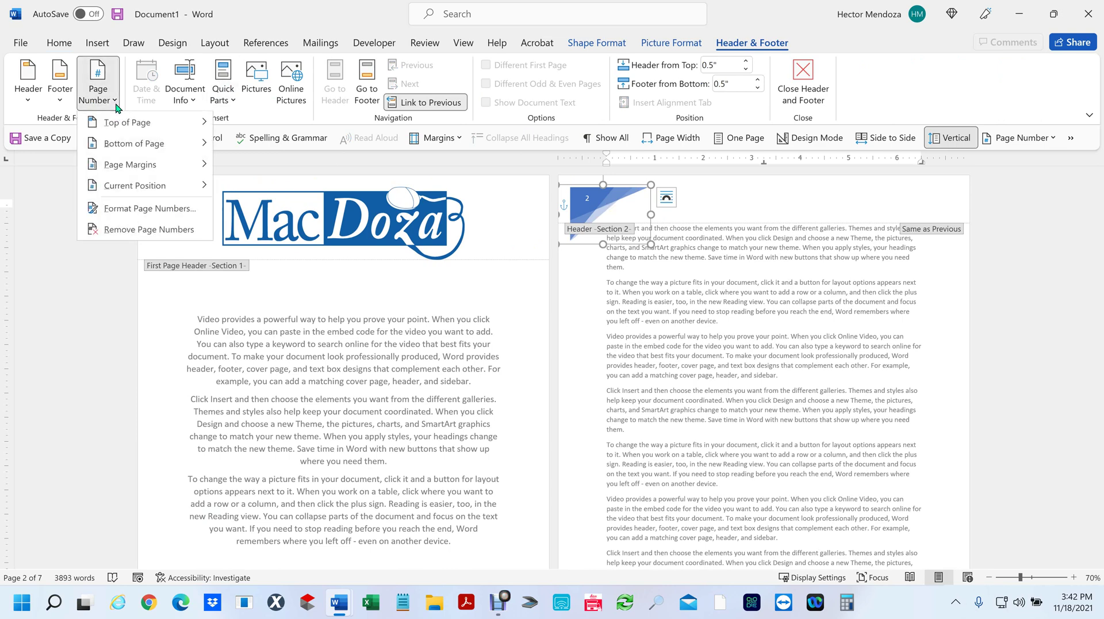
click(133, 211)
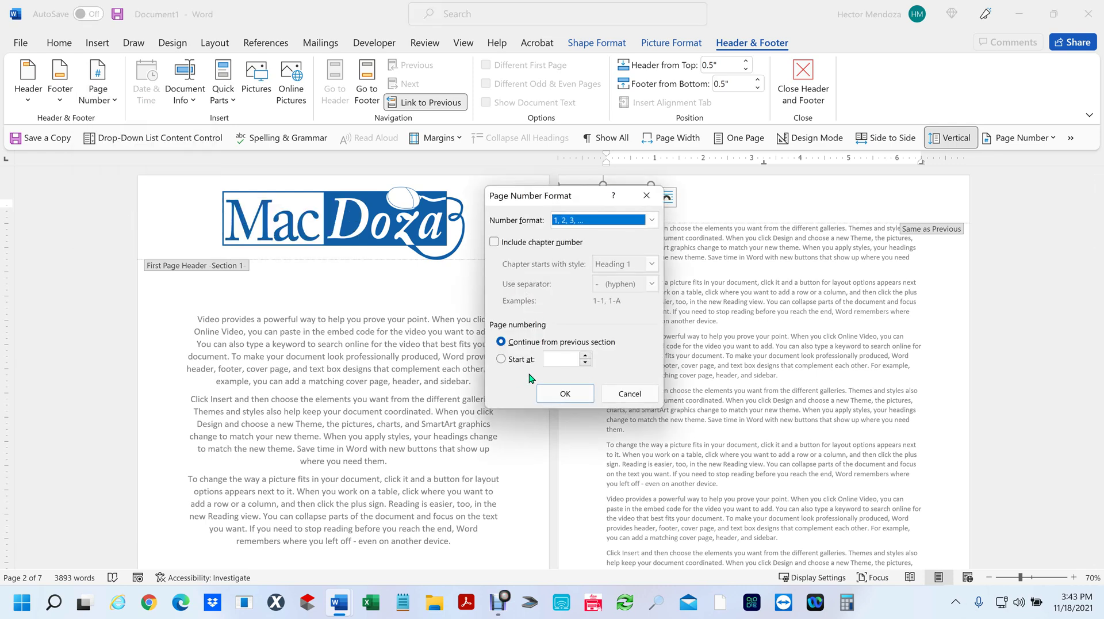
click(500, 359)
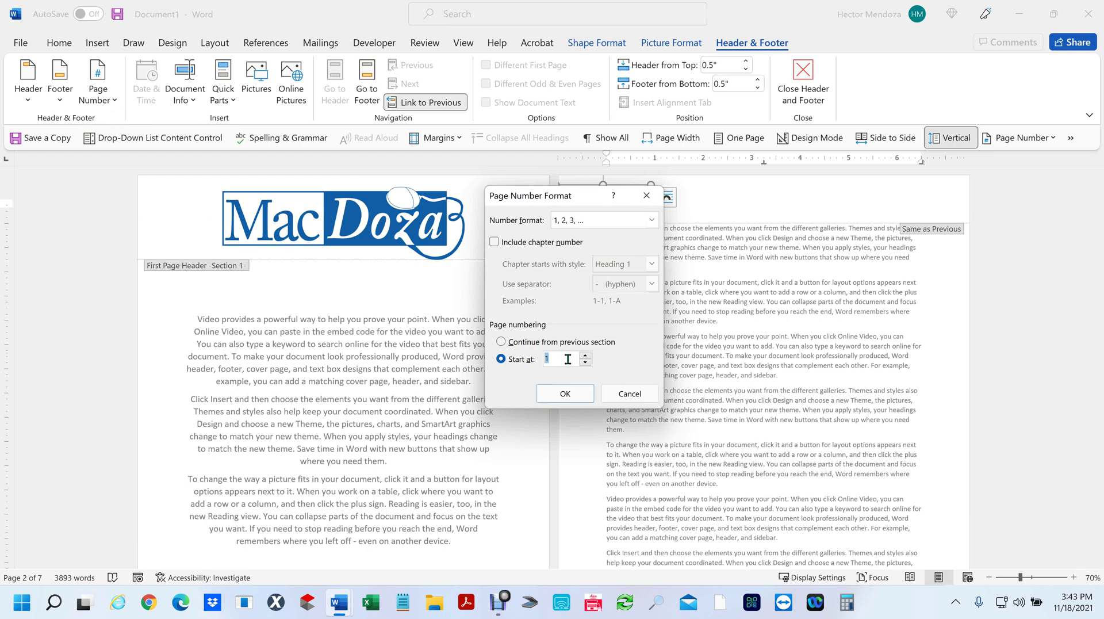
click(566, 394)
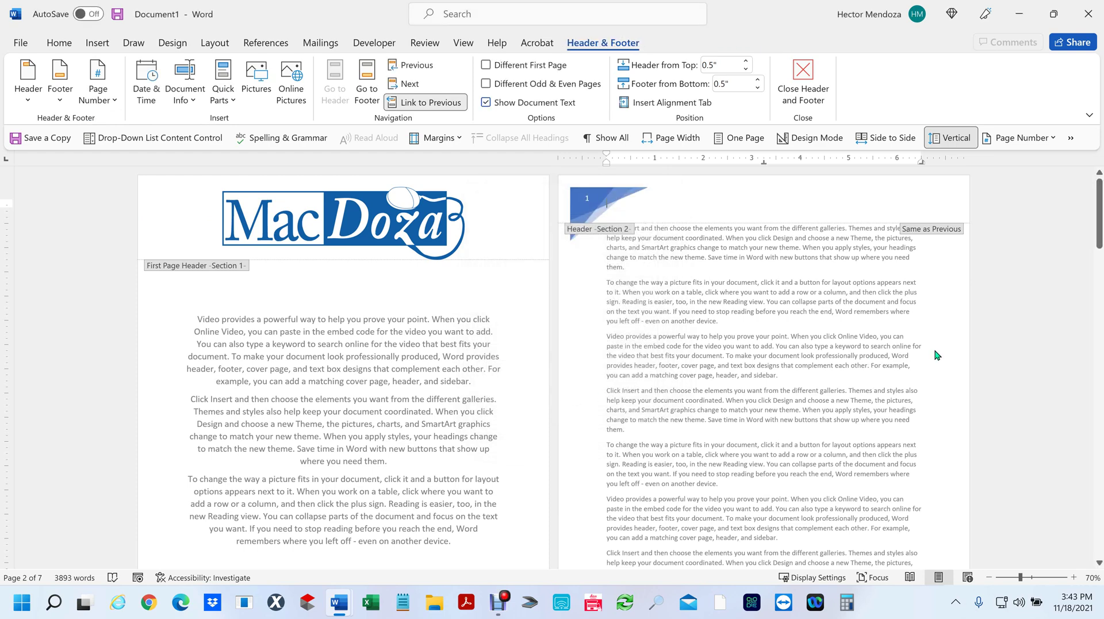
Check the page numbers in the headers and footers on the pages of section 2.
ctrl+scroll(688, 305, down, 6)
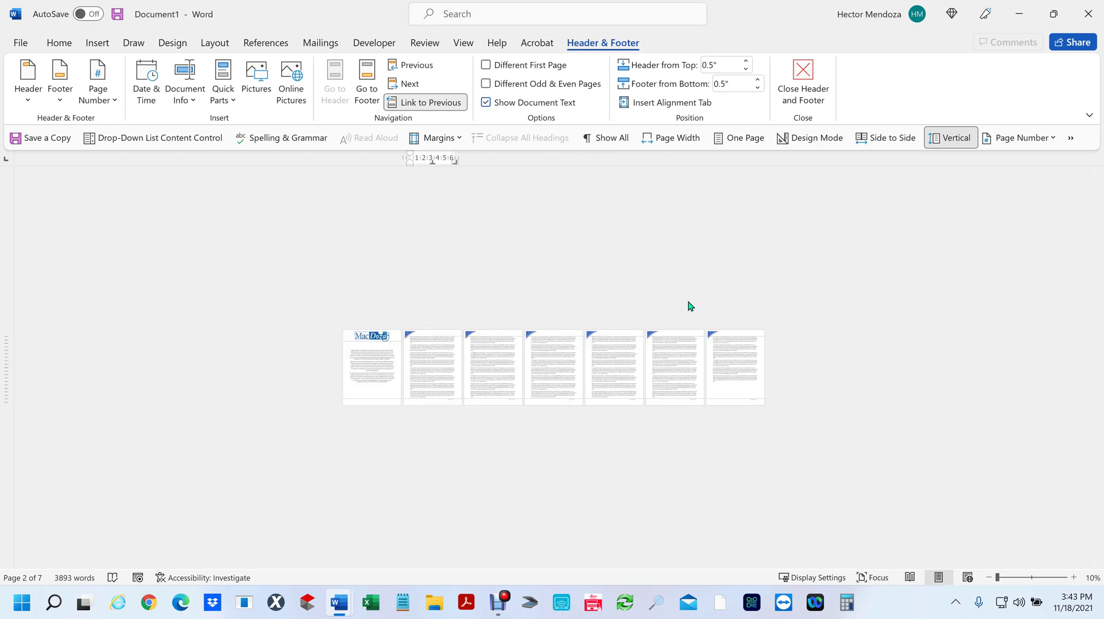
ctrl+scroll(538, 368, up, 5)
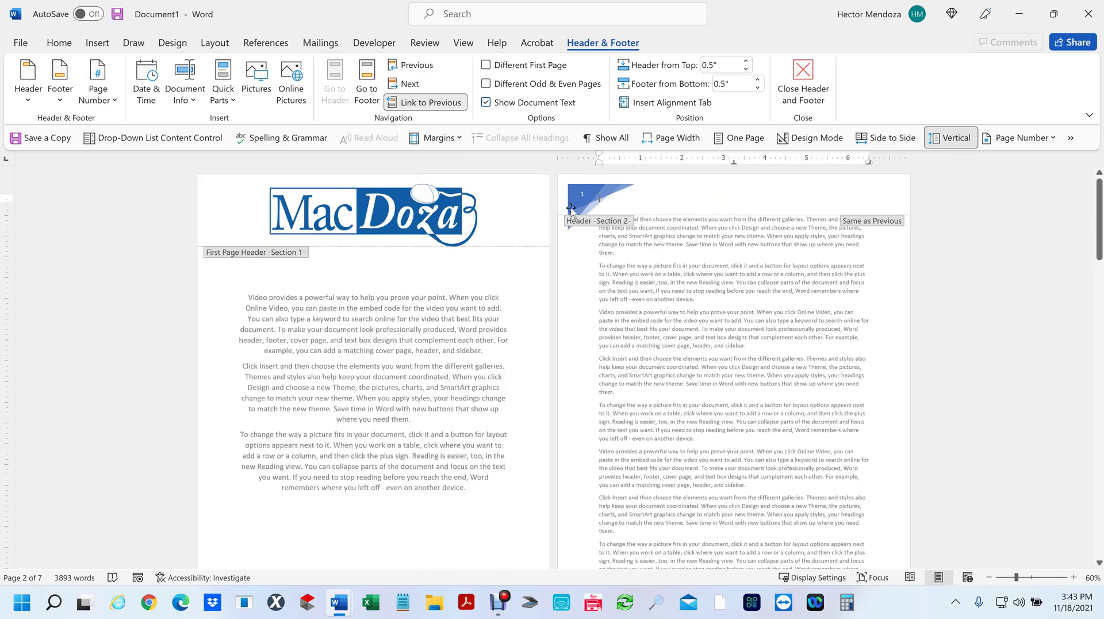
scroll(582, 241, down, 5)
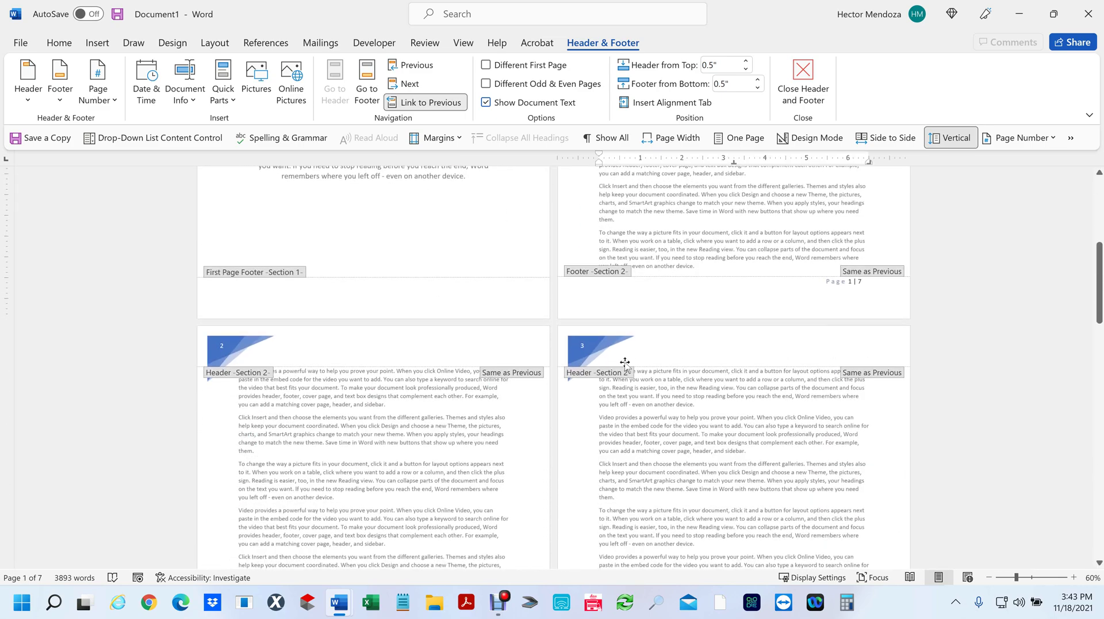
scroll(625, 362, up, 5)
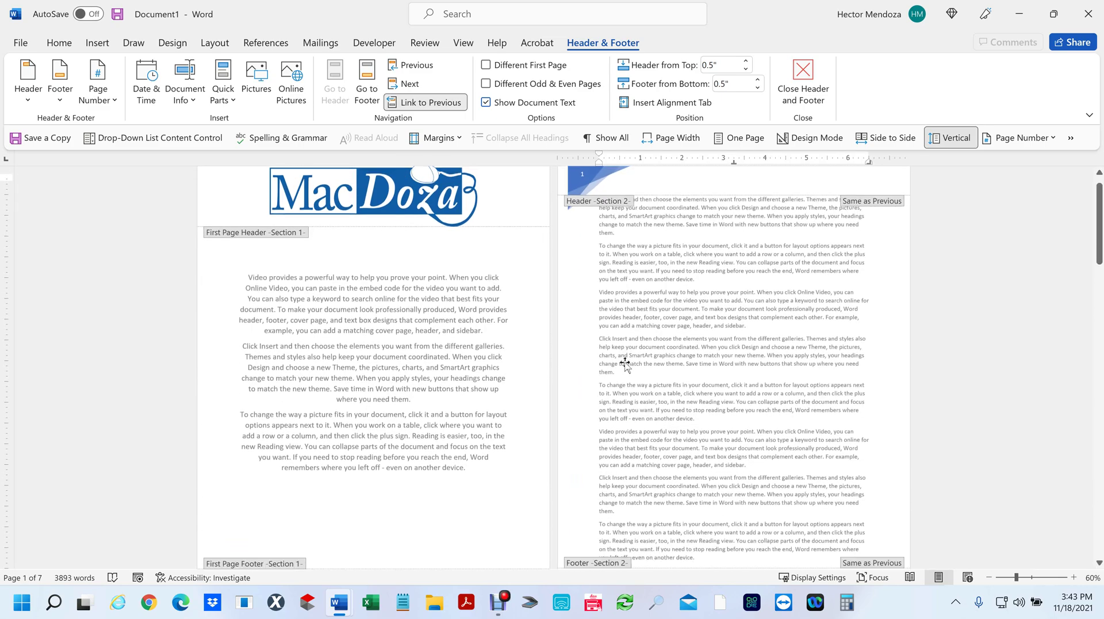
Add the centred text "Footer" below the page number in the section 2 footer.
scroll(625, 364, down, 2)
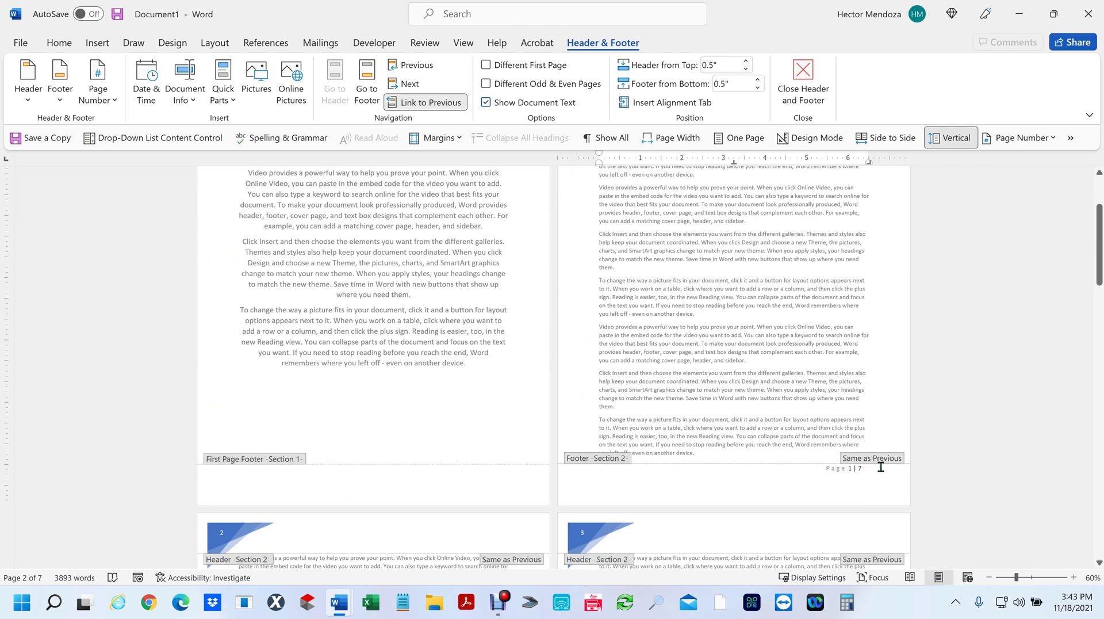
scroll(893, 467, down, 2)
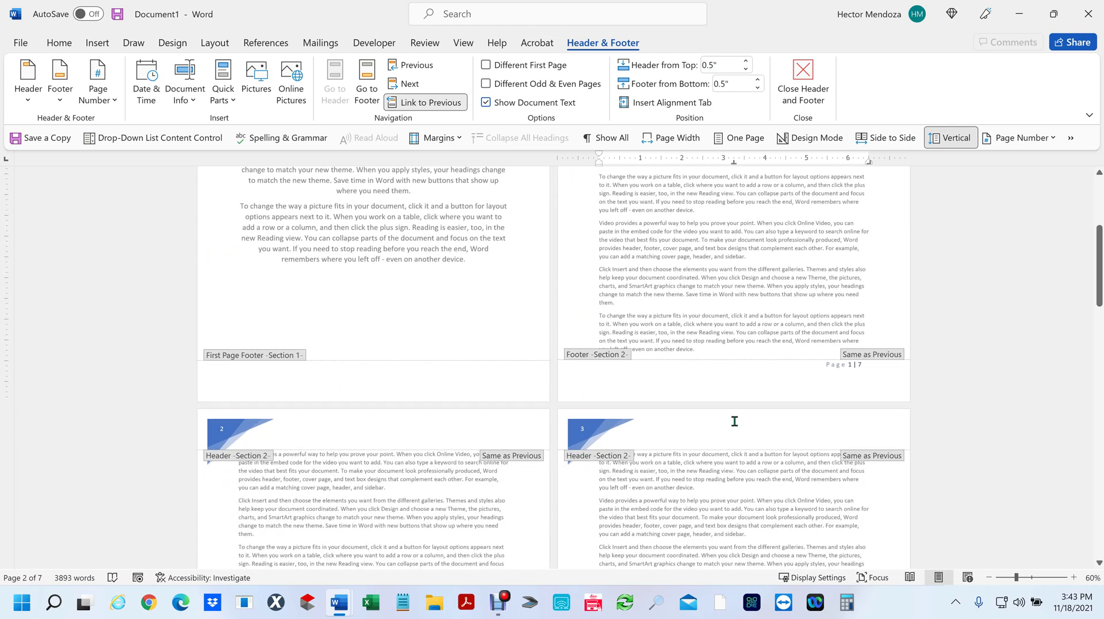
click(726, 376)
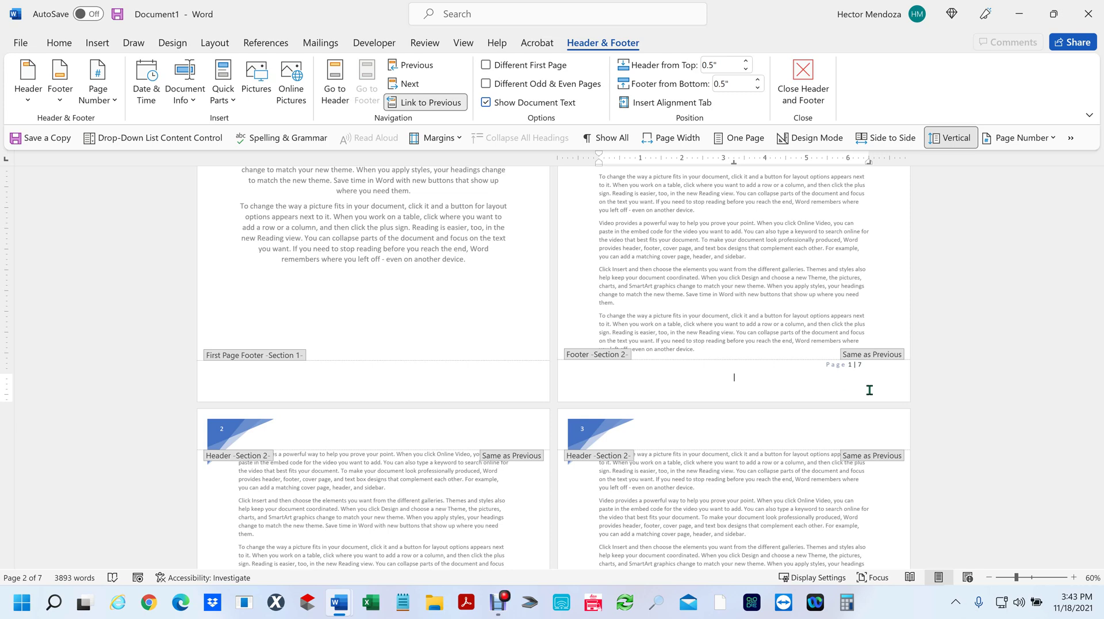
text(oter)
scroll(787, 507, down, 5)
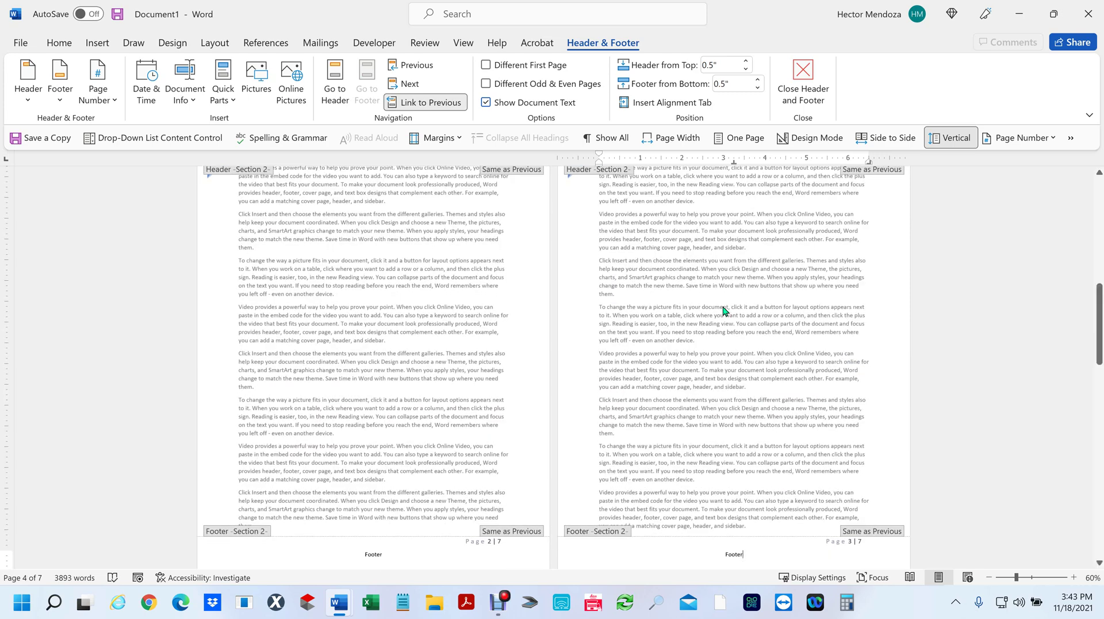
Enlarge the word "Footer" in the section 2 footer to about one and a half times its original size.
scroll(725, 310, up, 3)
scroll(746, 287, up, 1)
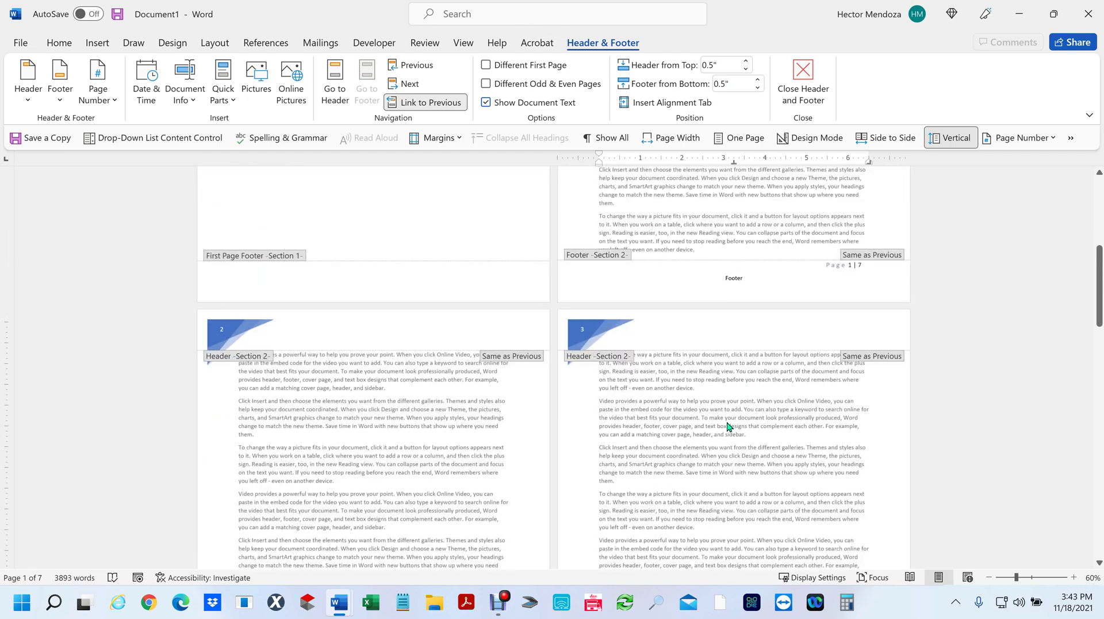
double_click(734, 278)
key(ctrl+shift+period)
key(ctrl+shift+period)
key(ctrl+shift+period)
key(ctrl+shift+period)
key(ctrl+shift+period)
key(ctrl+shift+period)
key(ctrl+shift+period)
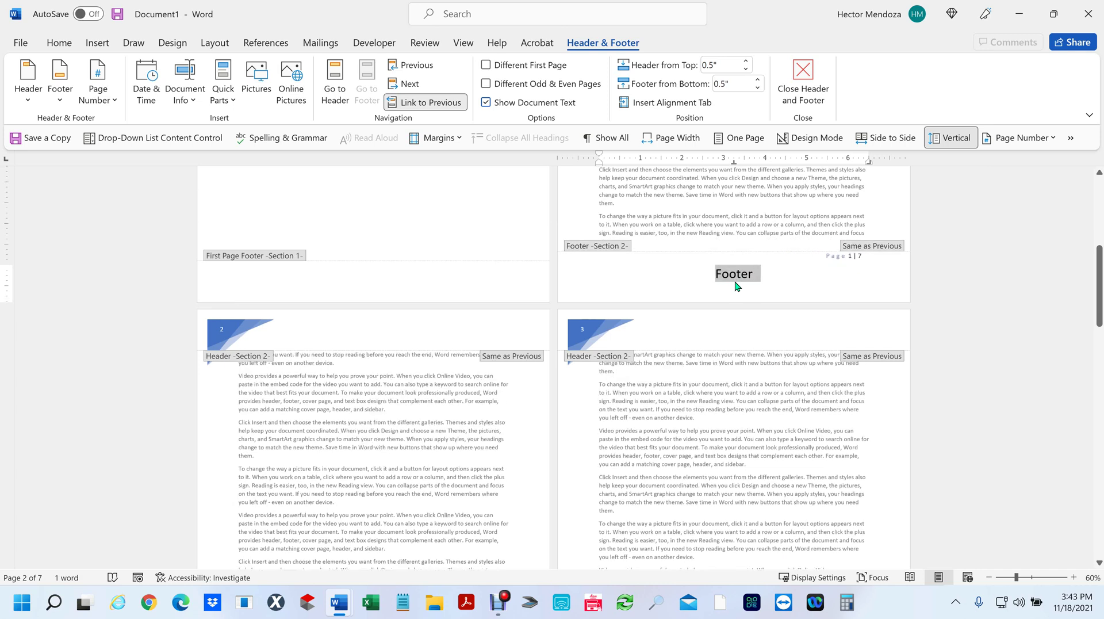
key(ctrl+shift+comma)
key(ctrl+shift+comma)
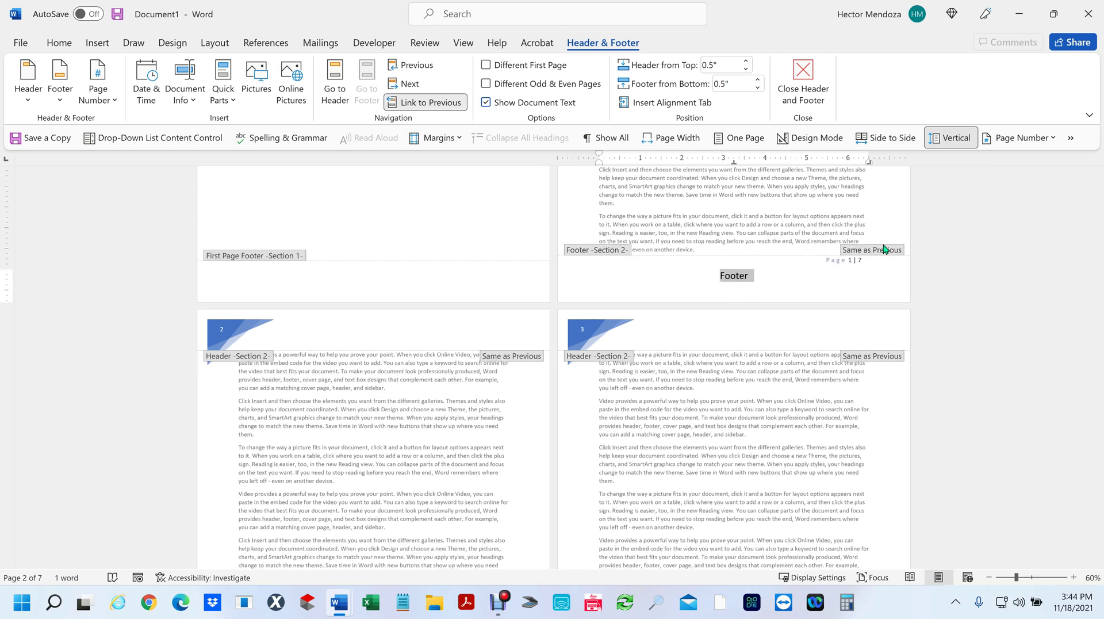
Turn on different odd and even pages for the headers and footers, working from the section 2 header.
scroll(833, 305, down, 5)
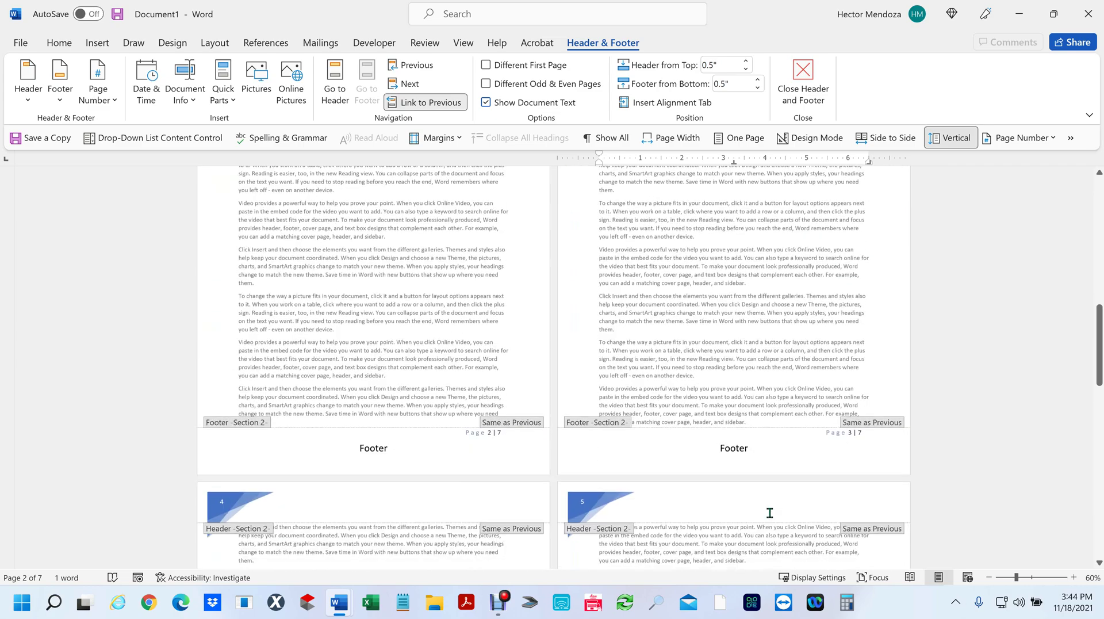
scroll(865, 493, up, 10)
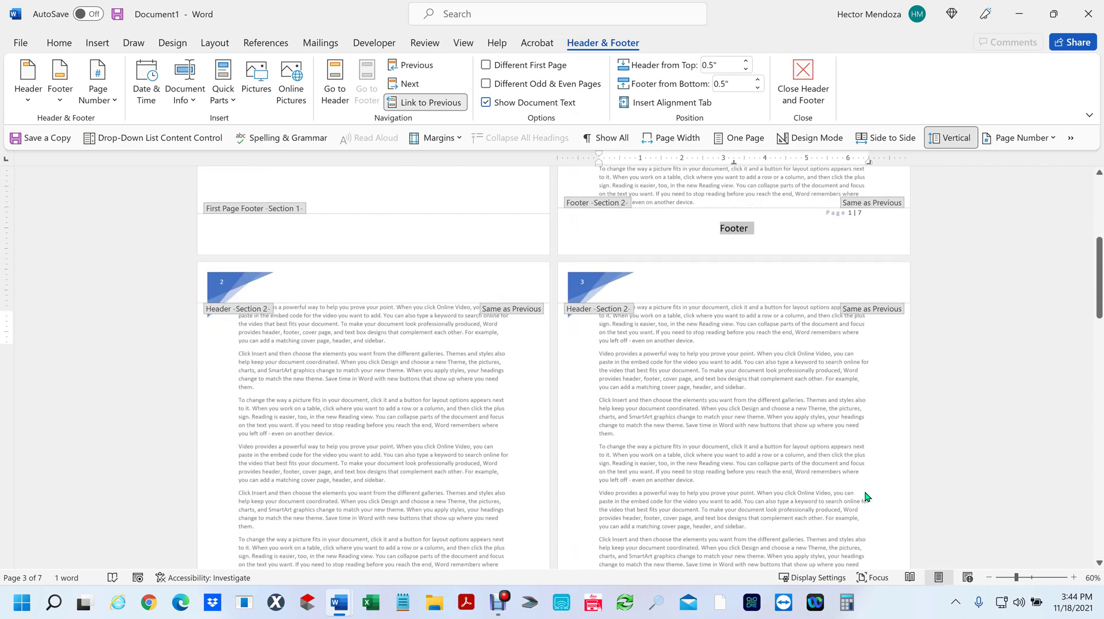
ctrl+scroll(779, 414, down, 3)
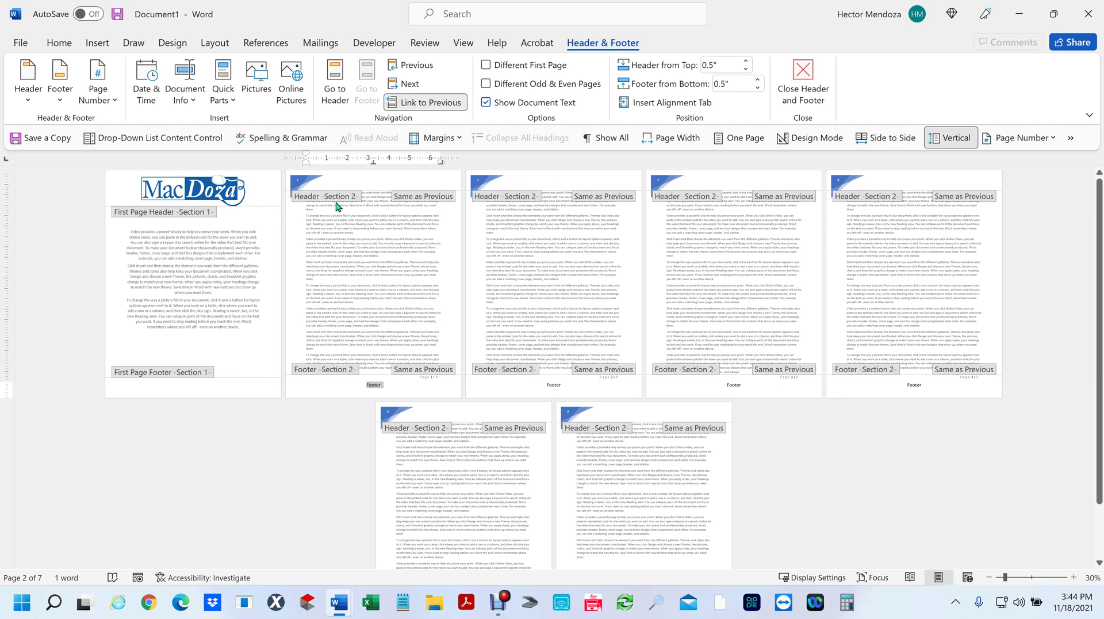
click(345, 182)
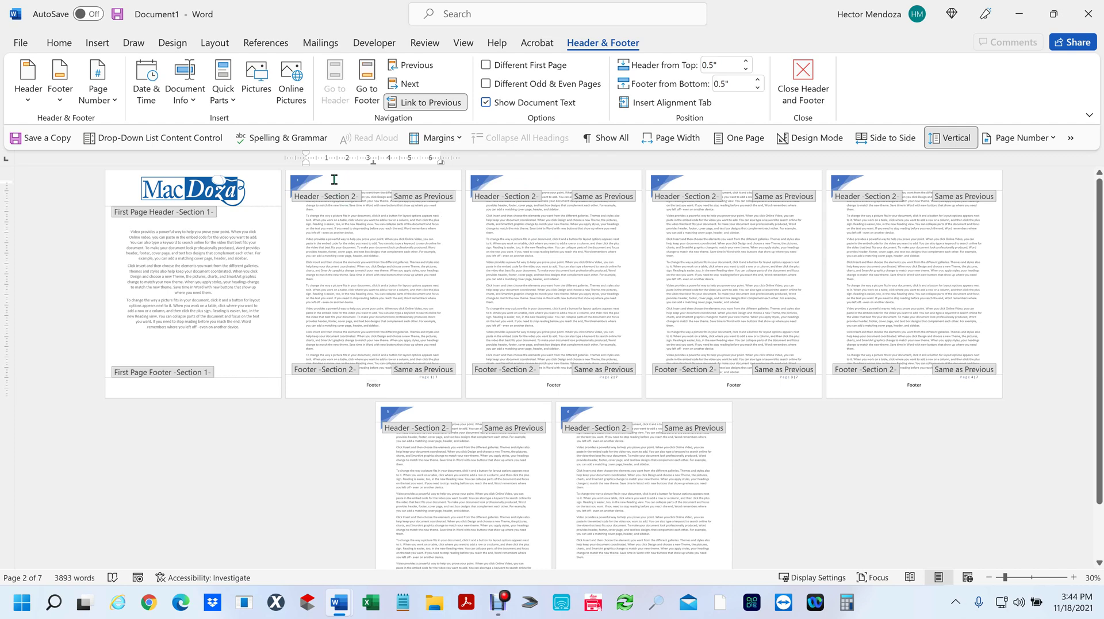
click(486, 85)
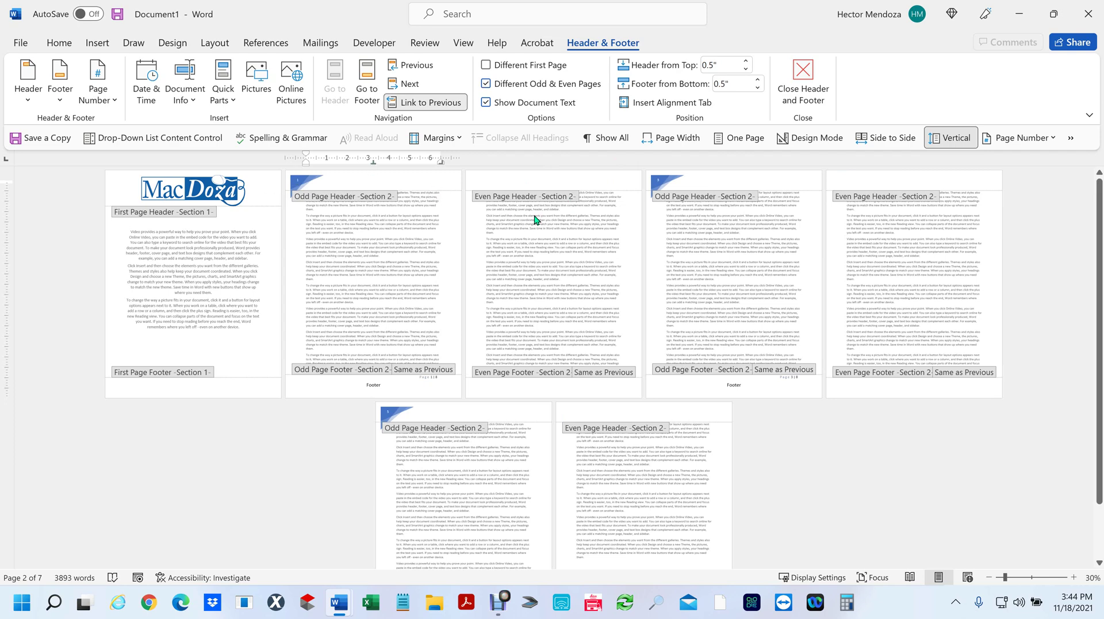
Insert the built-in Facet (Odd Page) header into the blank even-page header of section 2.
click(497, 180)
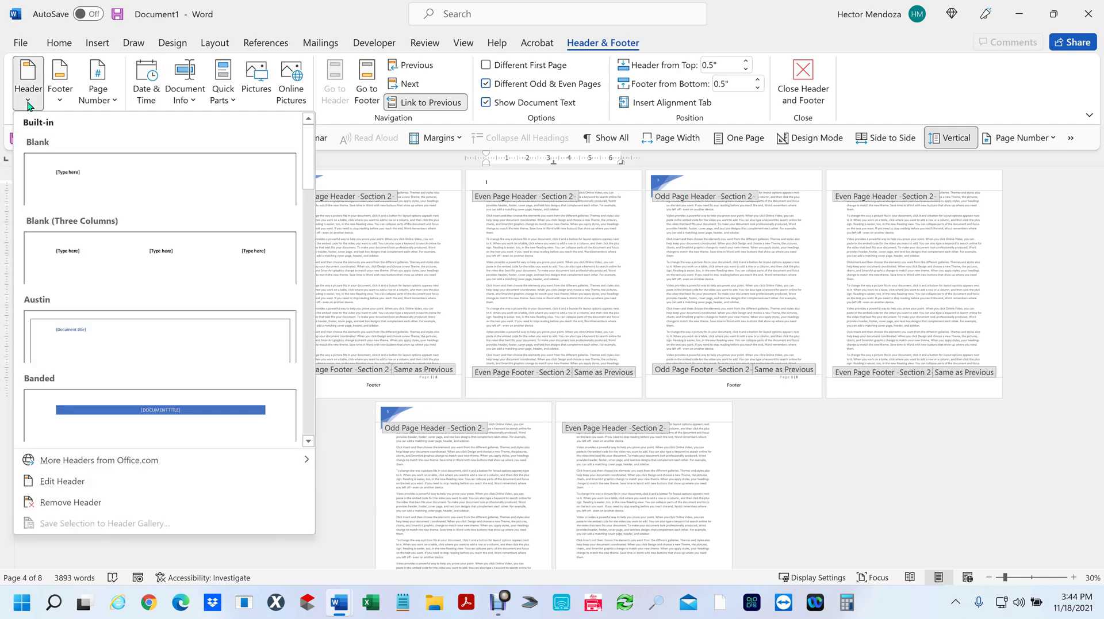
scroll(200, 271, down, 3)
scroll(202, 267, down, 3)
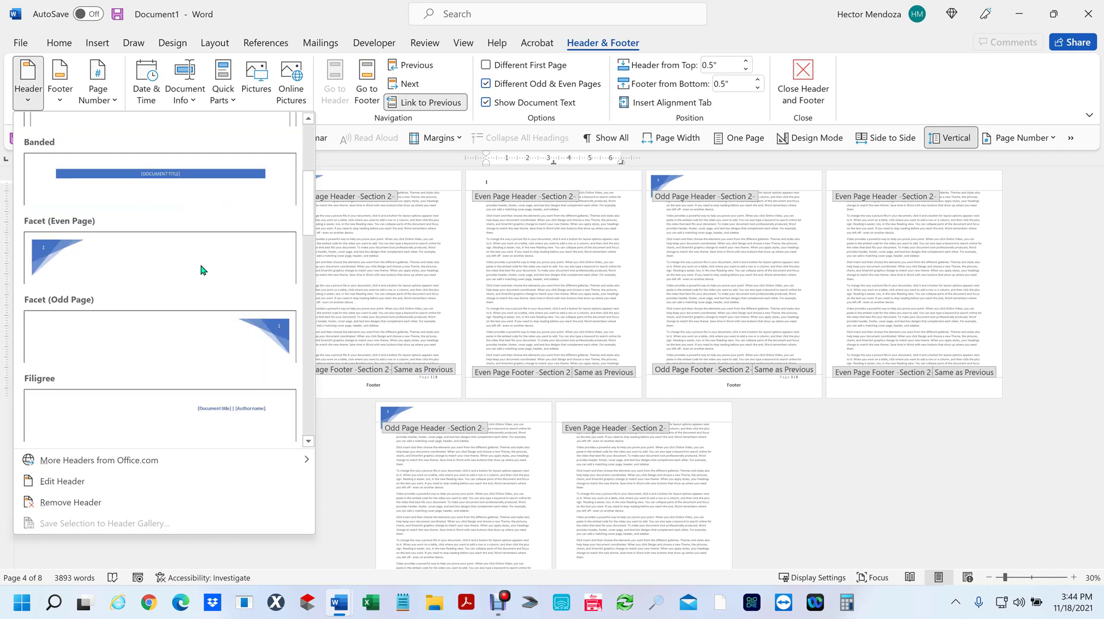
click(281, 329)
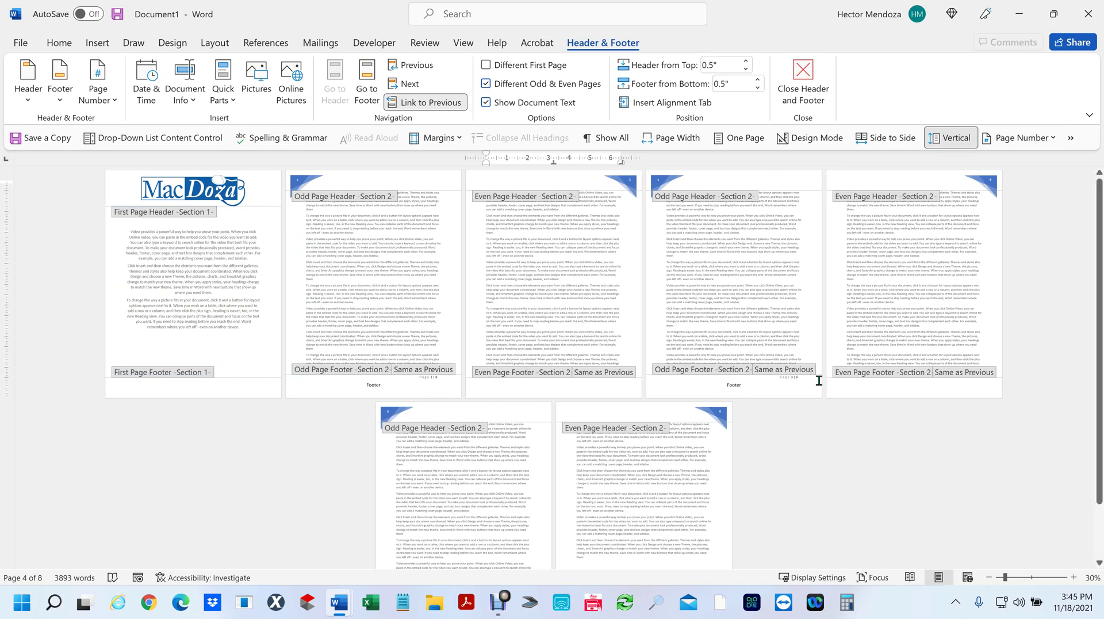
click(868, 445)
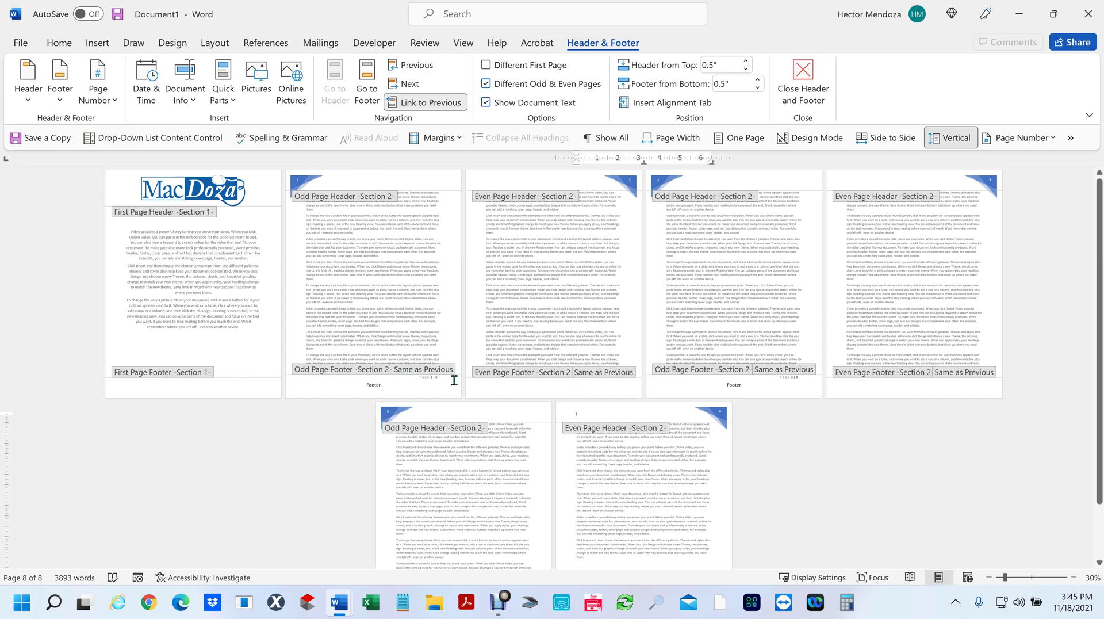
Place the text cursor at the left margin of the blank even-page footer in section 2.
scroll(457, 382, up, 4)
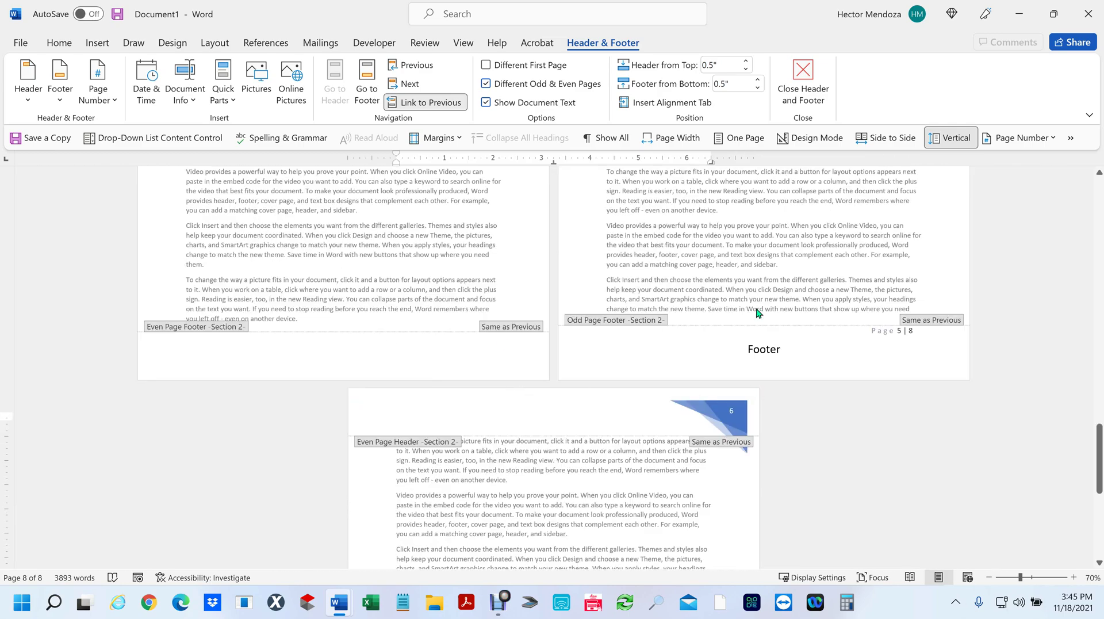
scroll(952, 329, up, 2)
scroll(952, 329, up, 3)
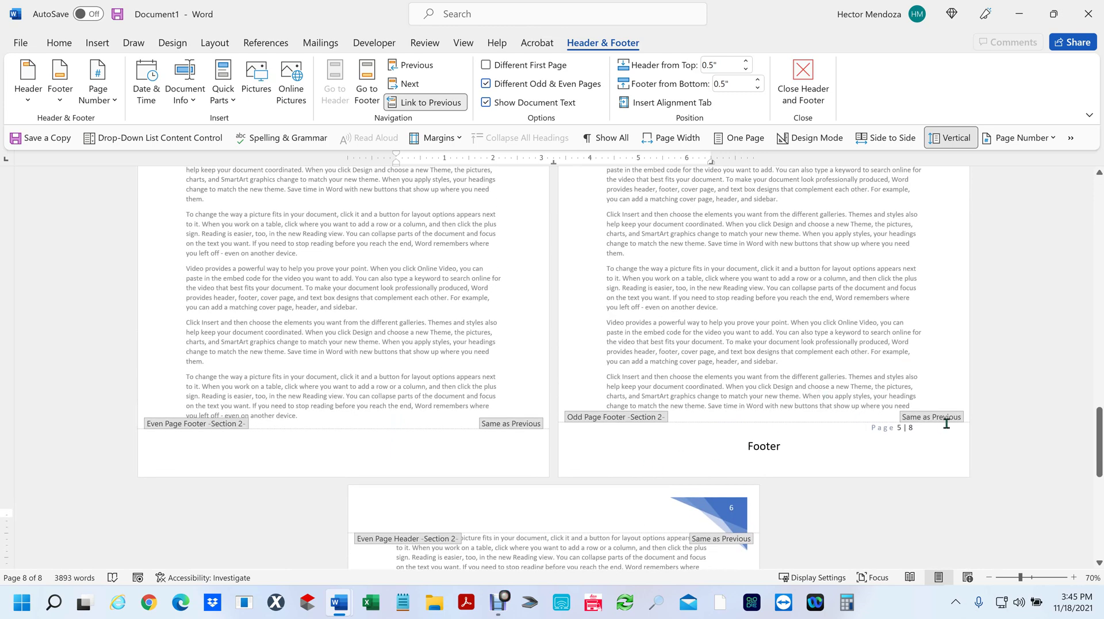
drag(873, 427, 940, 433)
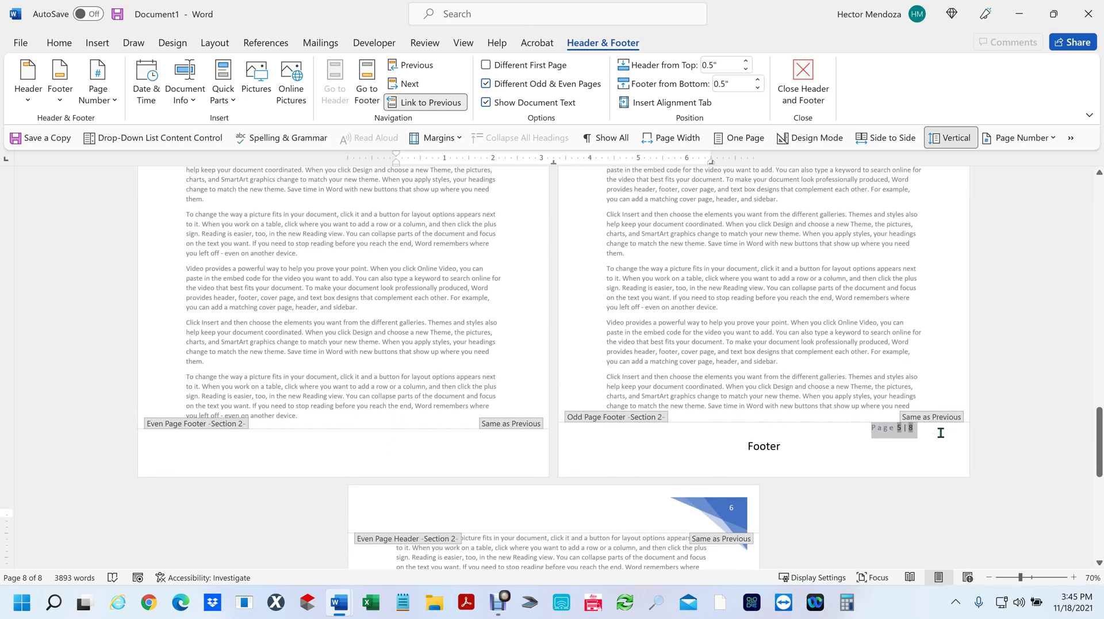
click(213, 447)
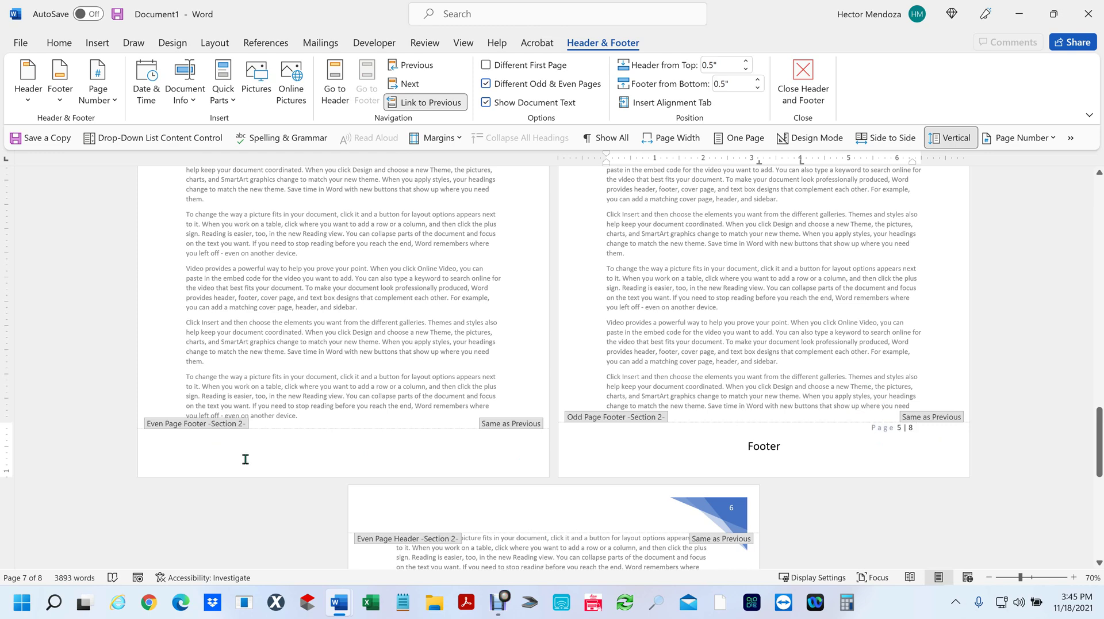
click(206, 452)
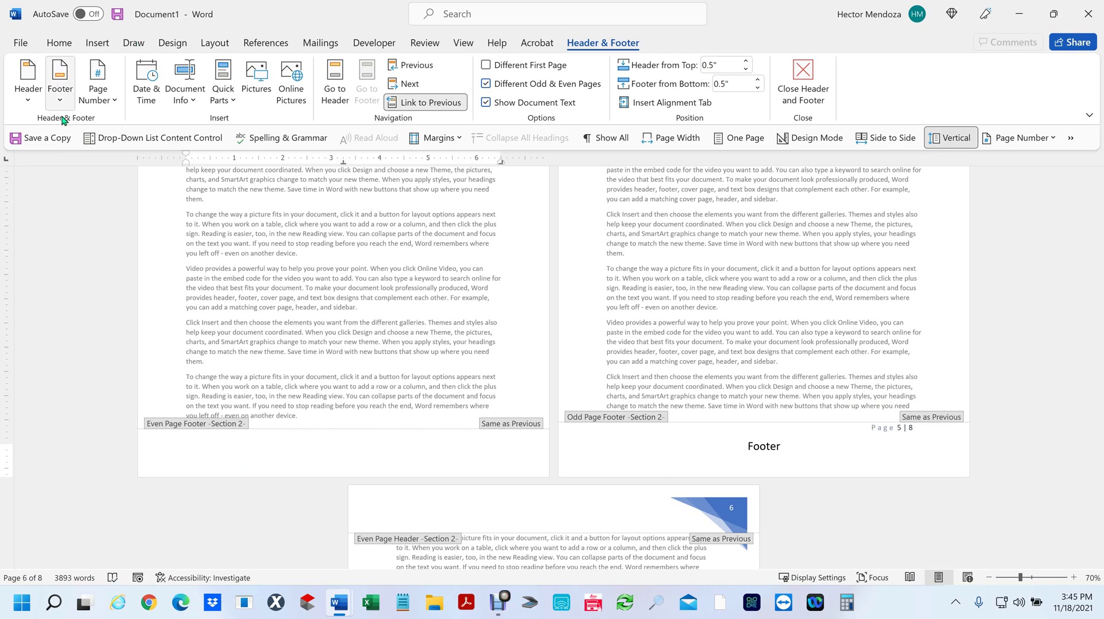
click(115, 101)
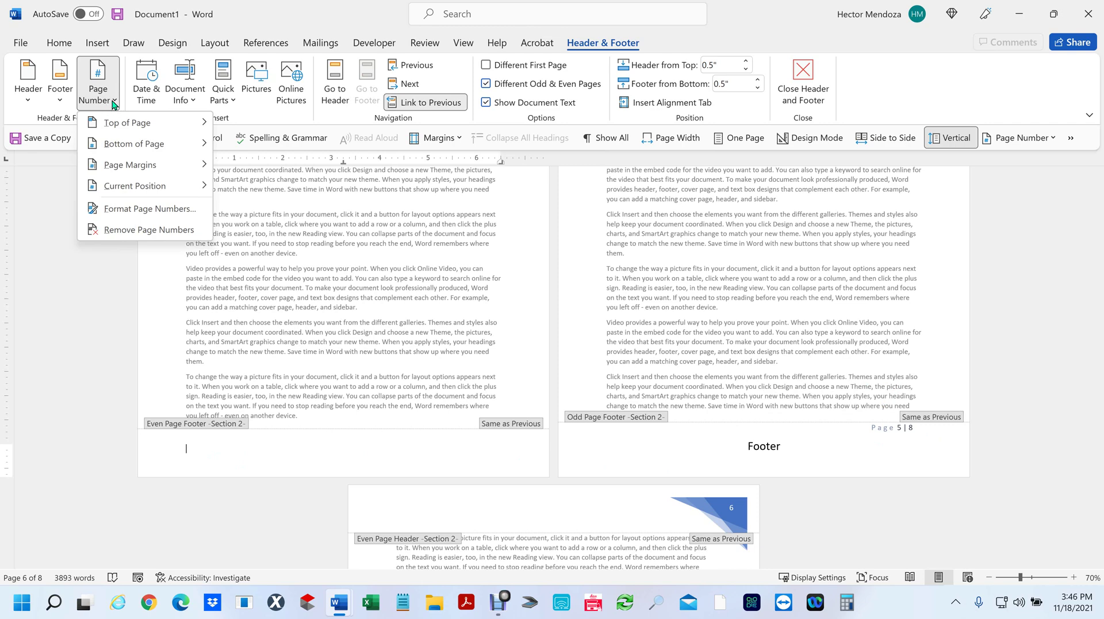
click(157, 212)
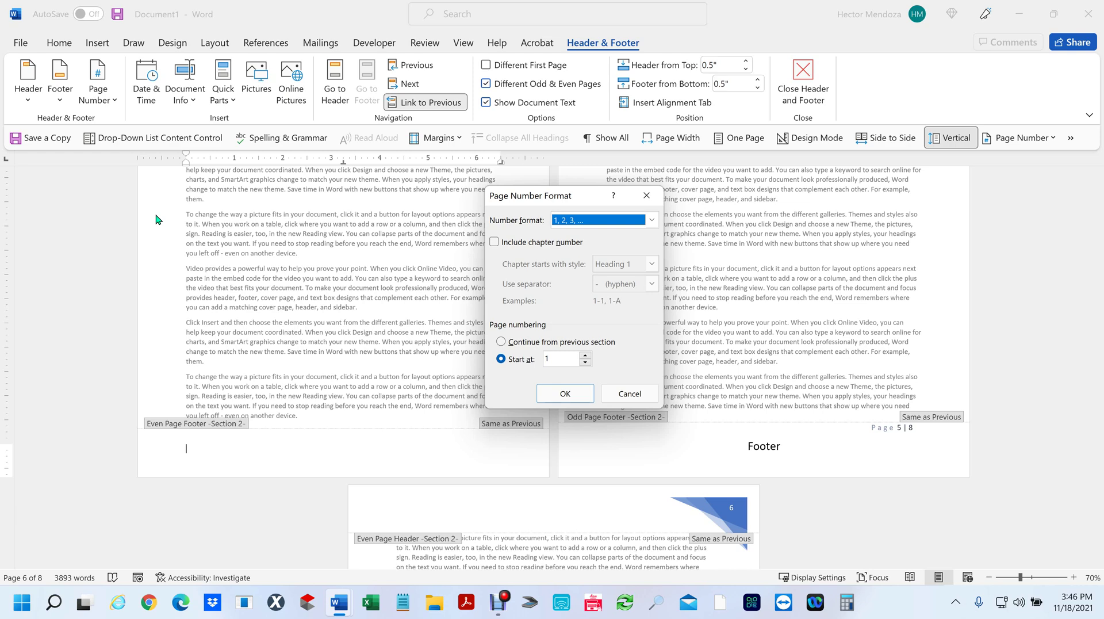
click(630, 395)
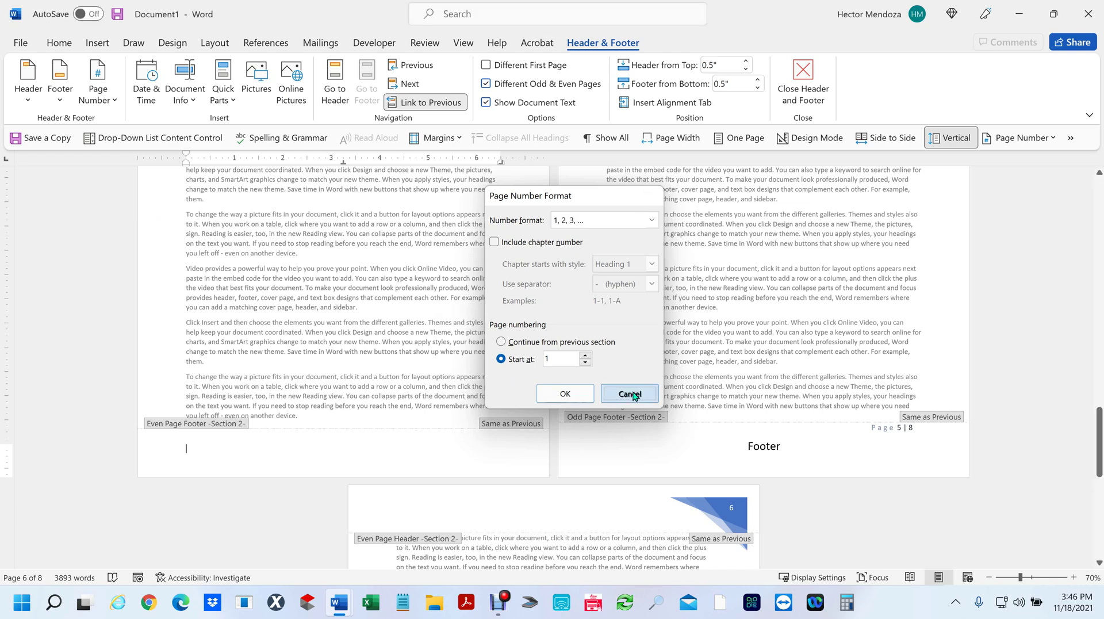
click(97, 44)
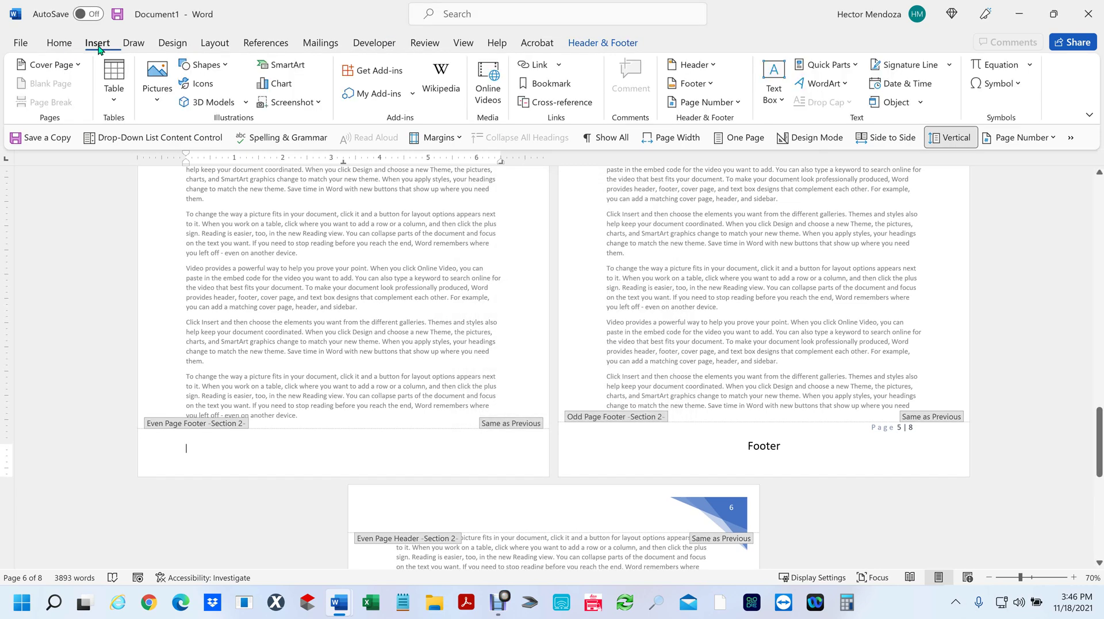
click(611, 44)
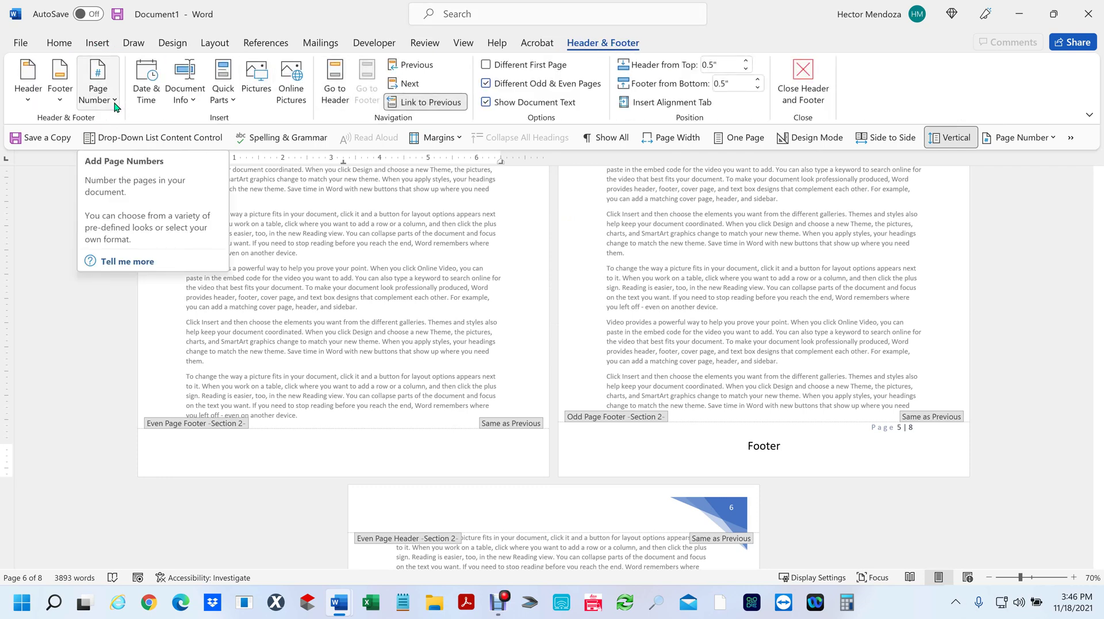
Insert the built-in Semaphore footer into the even-page footer of section 2.
click(64, 103)
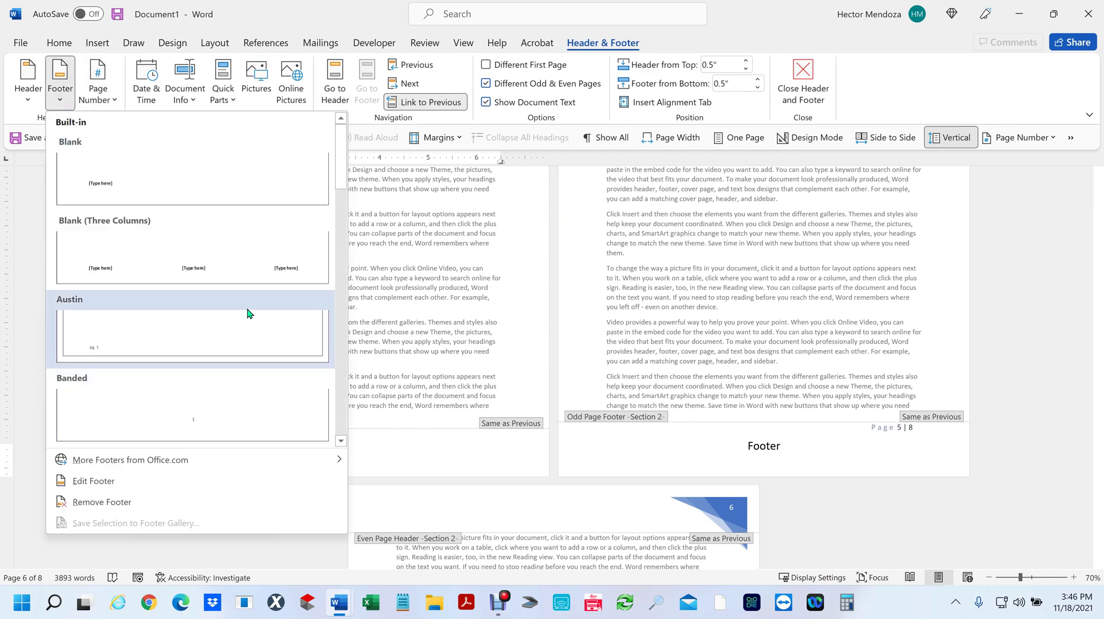
scroll(247, 313, down, 4)
scroll(247, 313, down, 6)
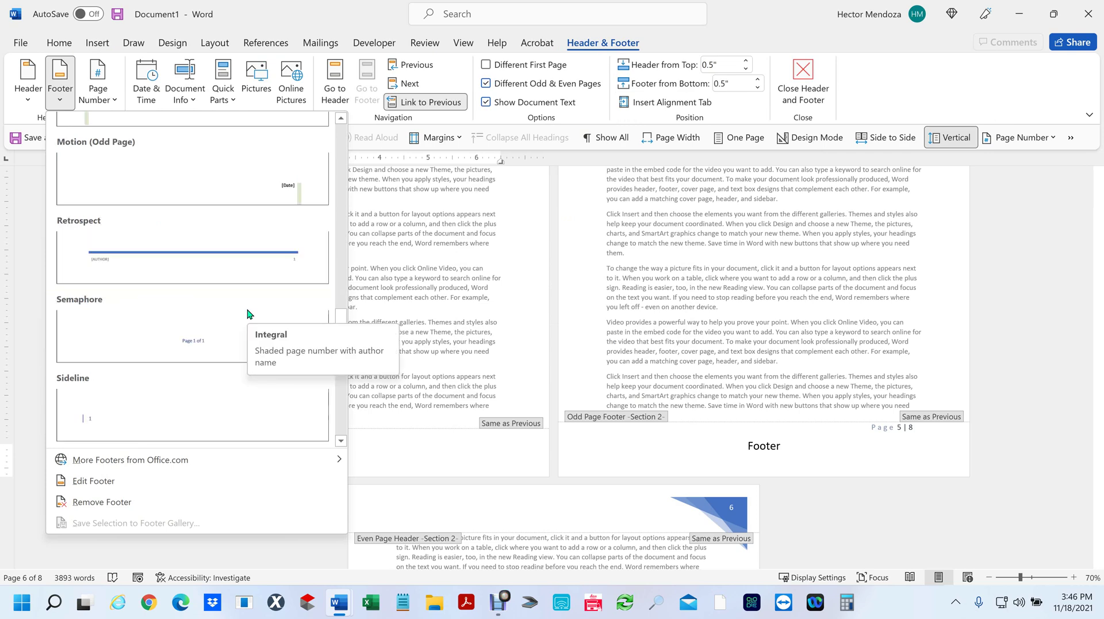
click(206, 343)
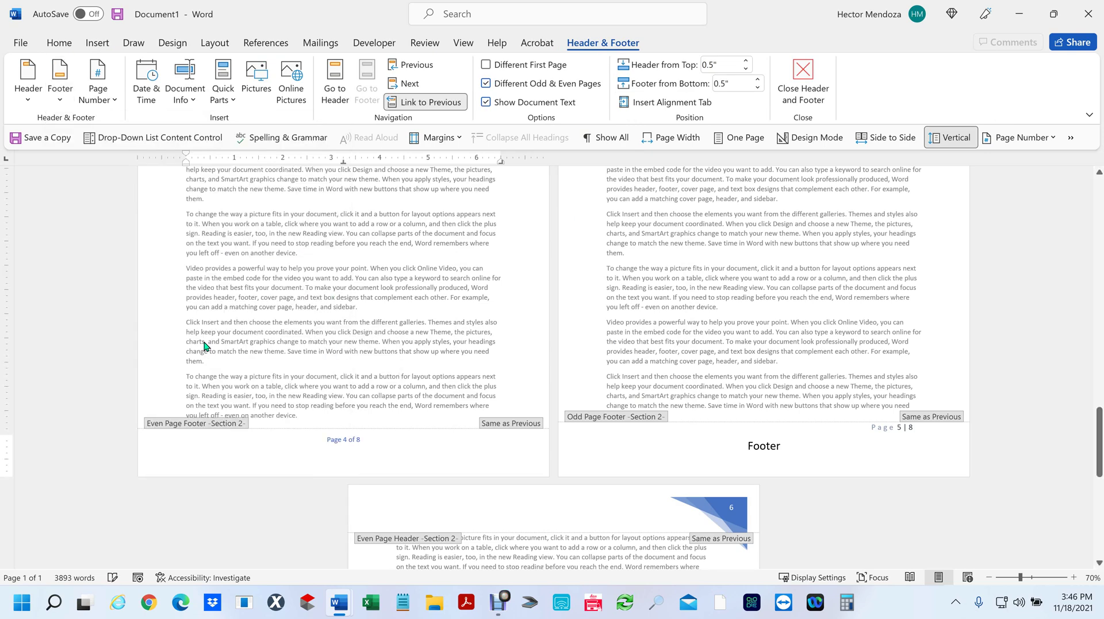
Left-align the page number text in the section 2 even-page footer.
click(912, 477)
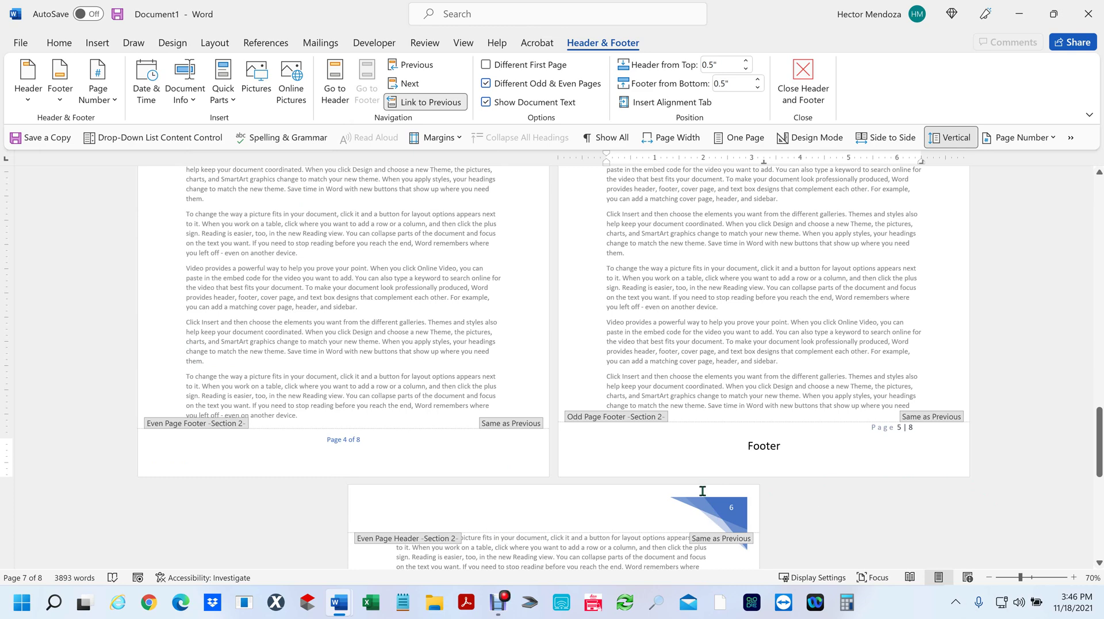
scroll(457, 454, down, 5)
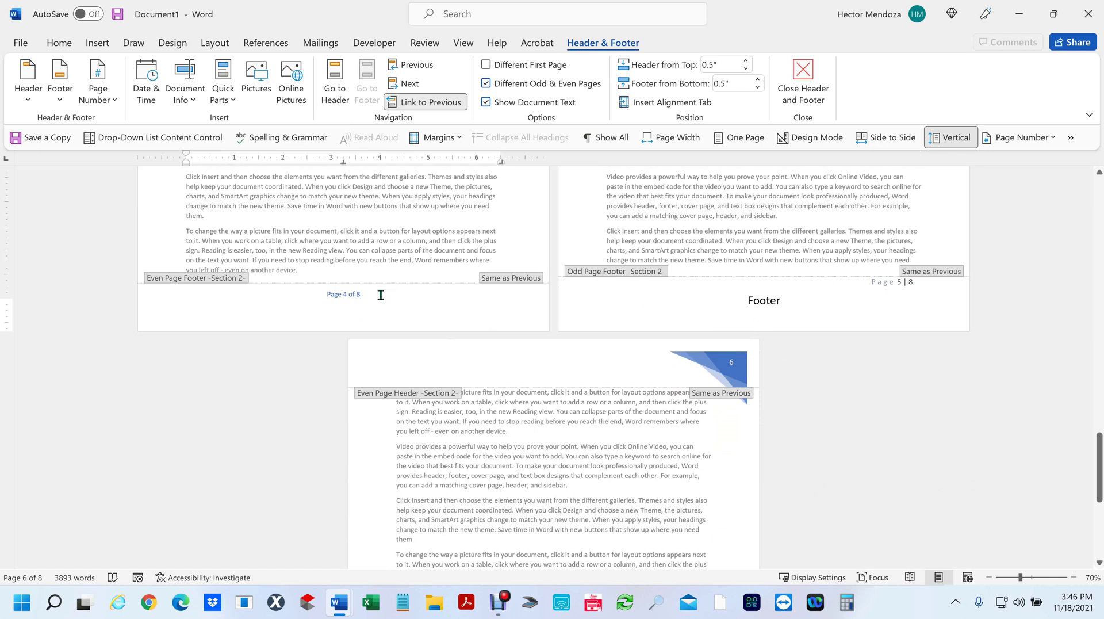
drag(375, 292, 305, 289)
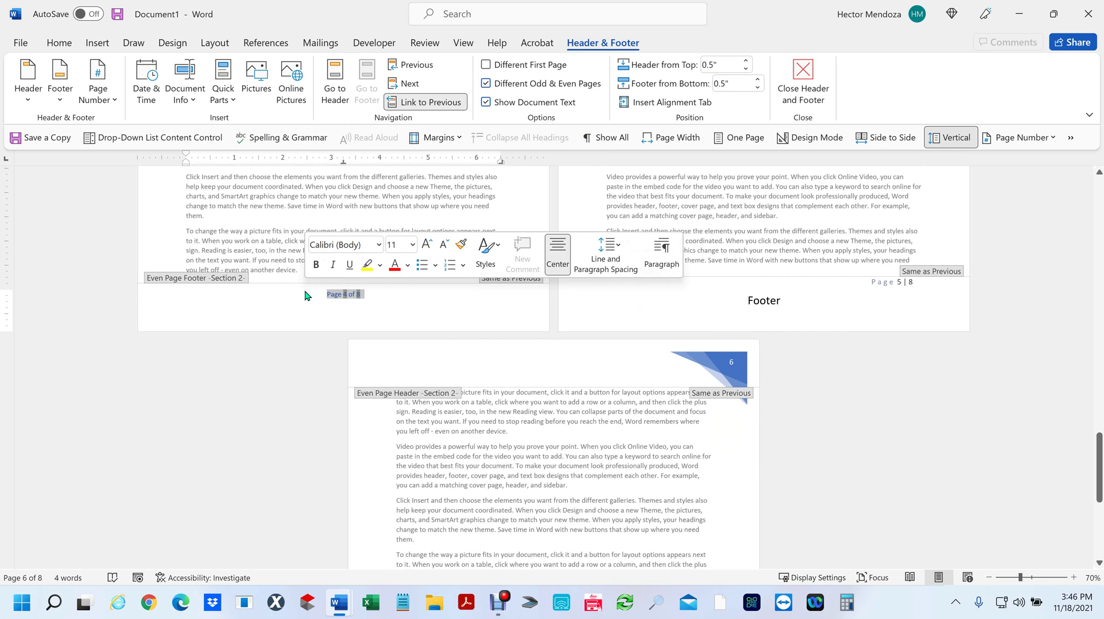
key(ctrl+l)
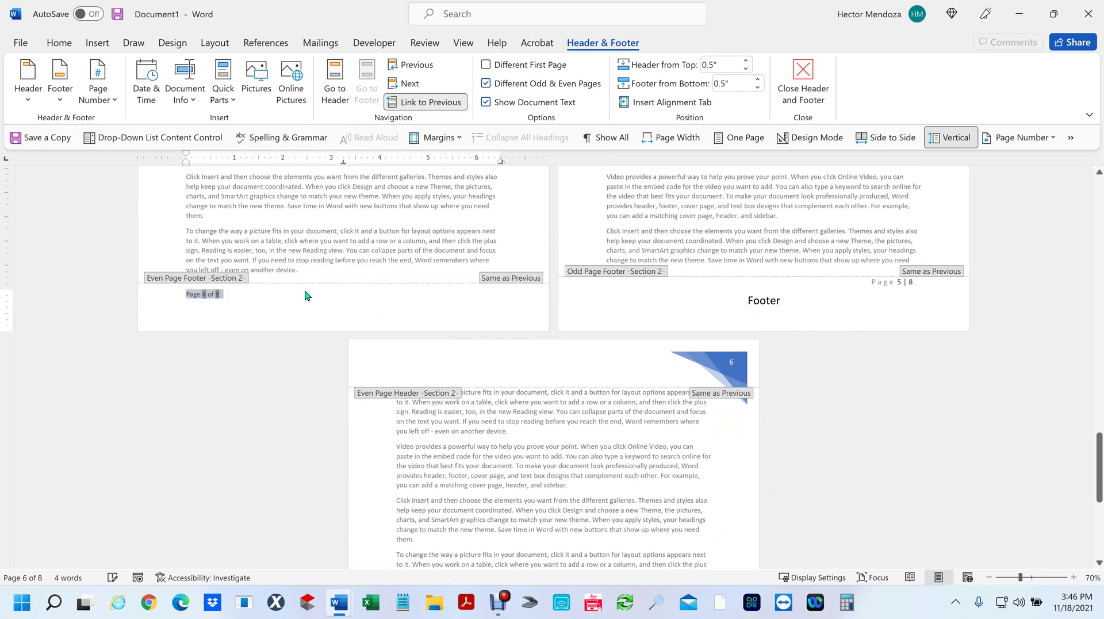
Copy the word "Footer" from the section 2 odd-page footer to the line below the page number in the even-page footer.
double_click(769, 301)
key(ctrl+c)
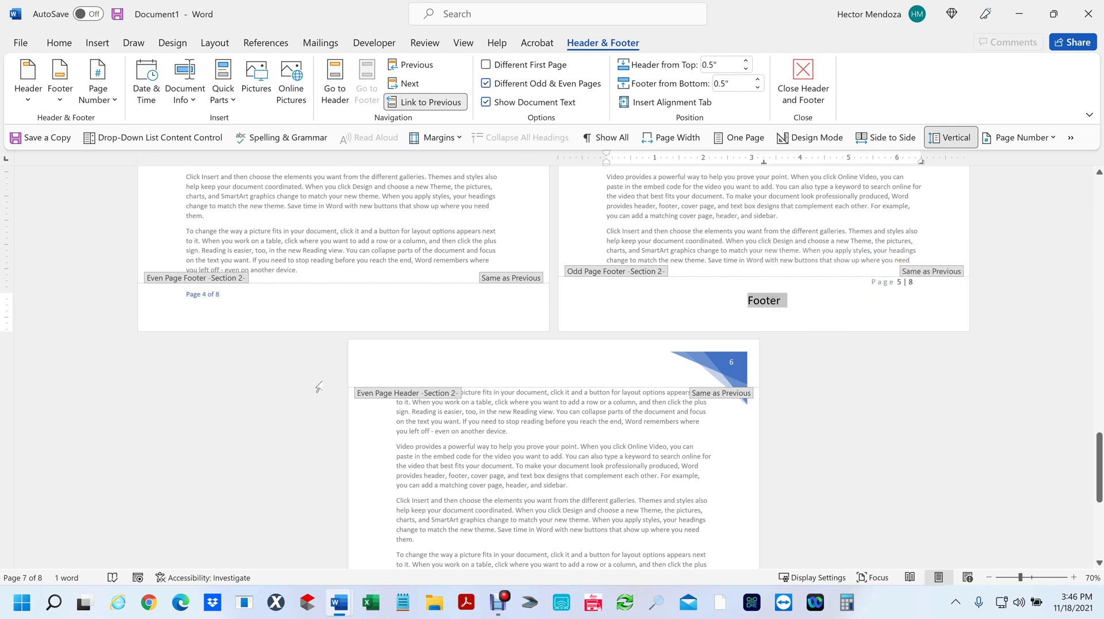
click(358, 315)
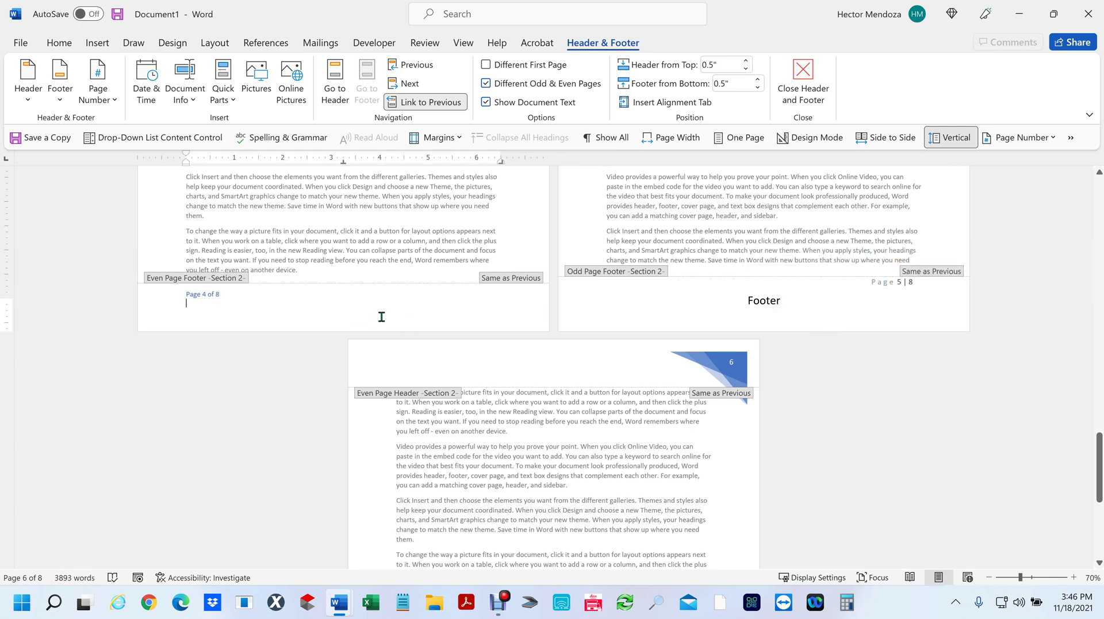
key(ctrl+v)
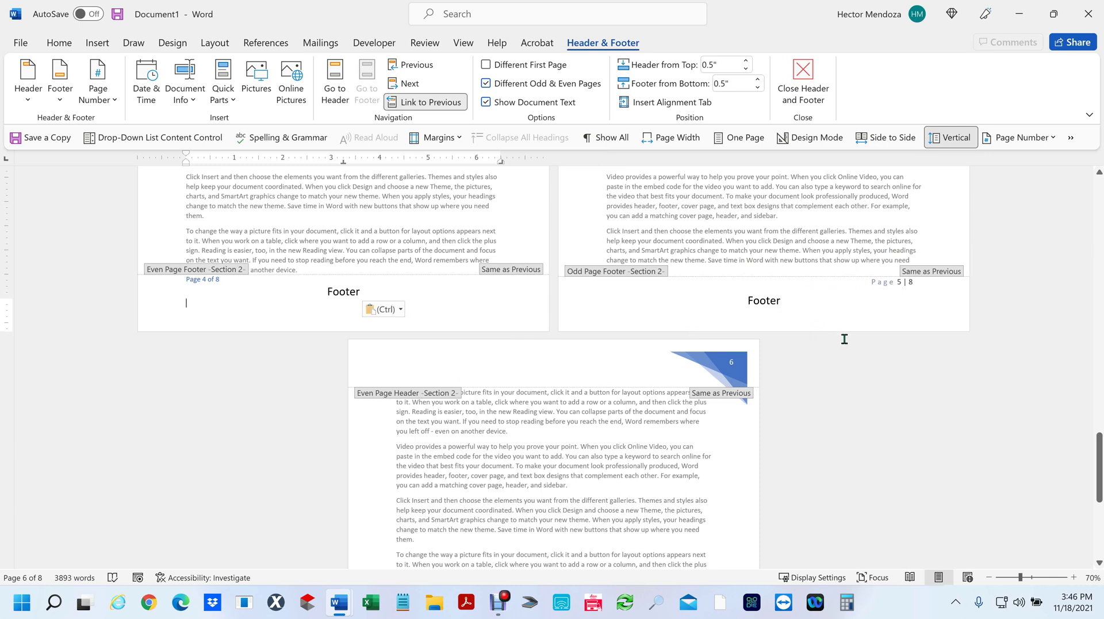
click(973, 362)
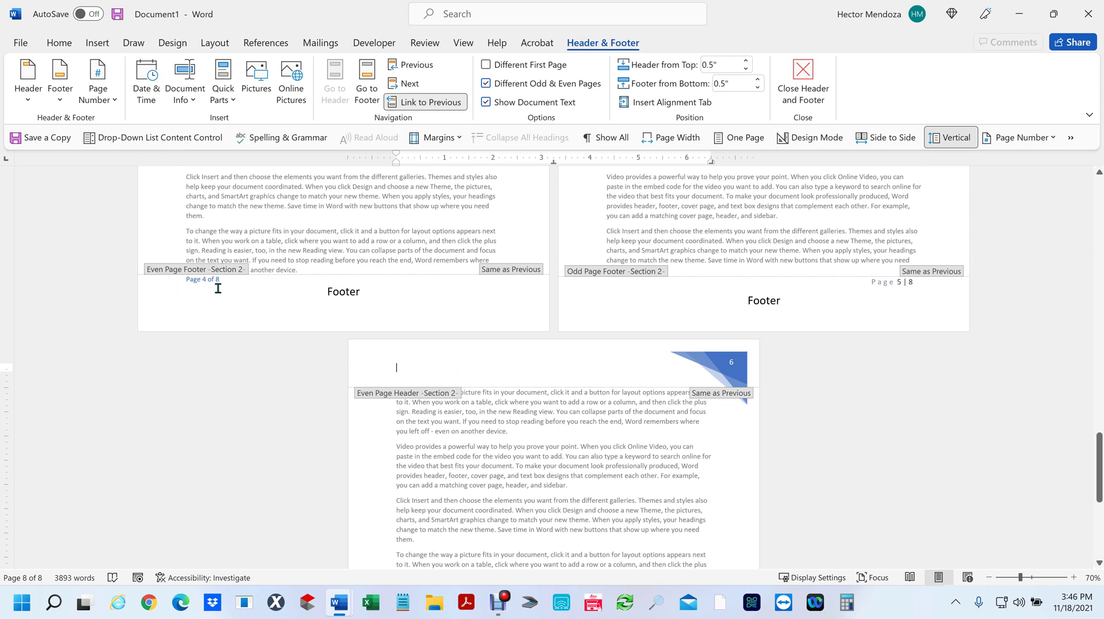
Left-align the page number text in the section 2 odd-page footer.
ctrl+scroll(221, 295, down, 2)
ctrl+scroll(221, 294, down, 1)
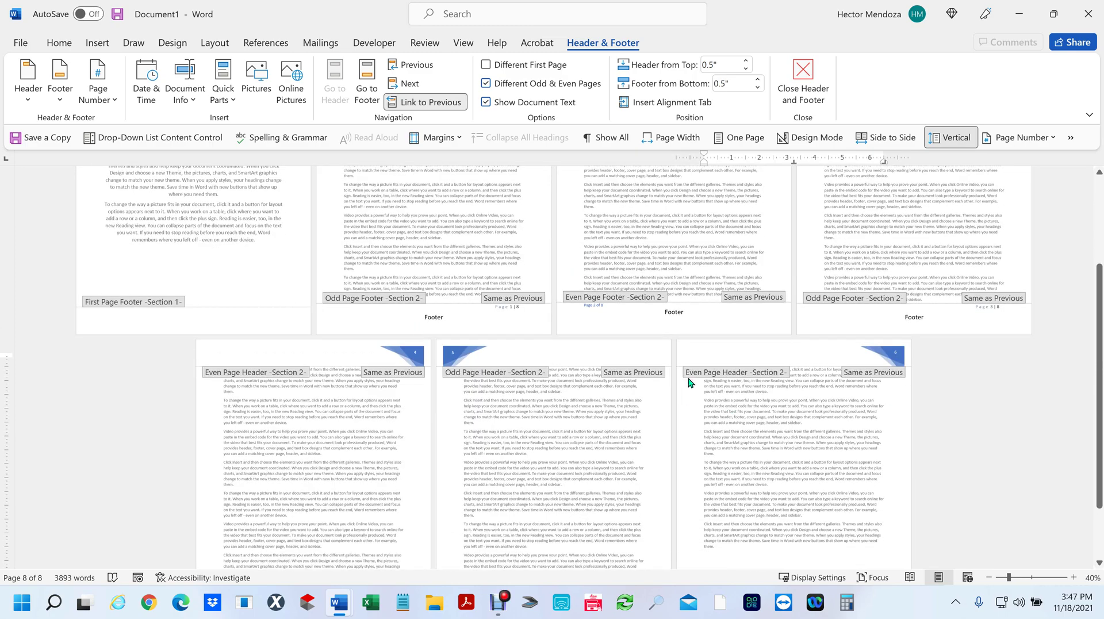
scroll(691, 358, up, 3)
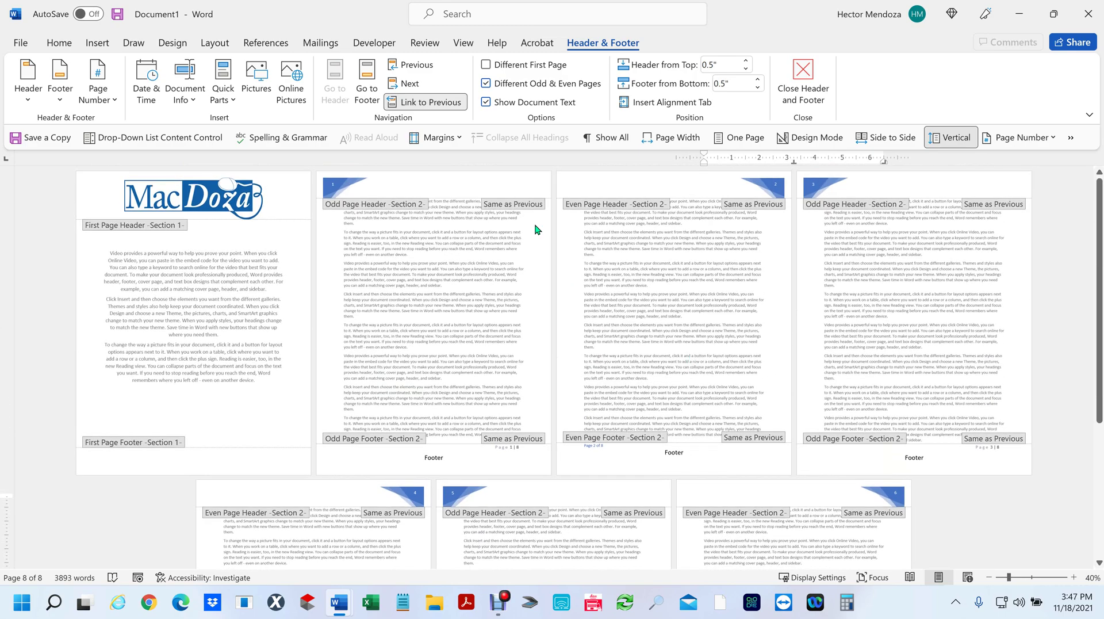
triple_click(509, 448)
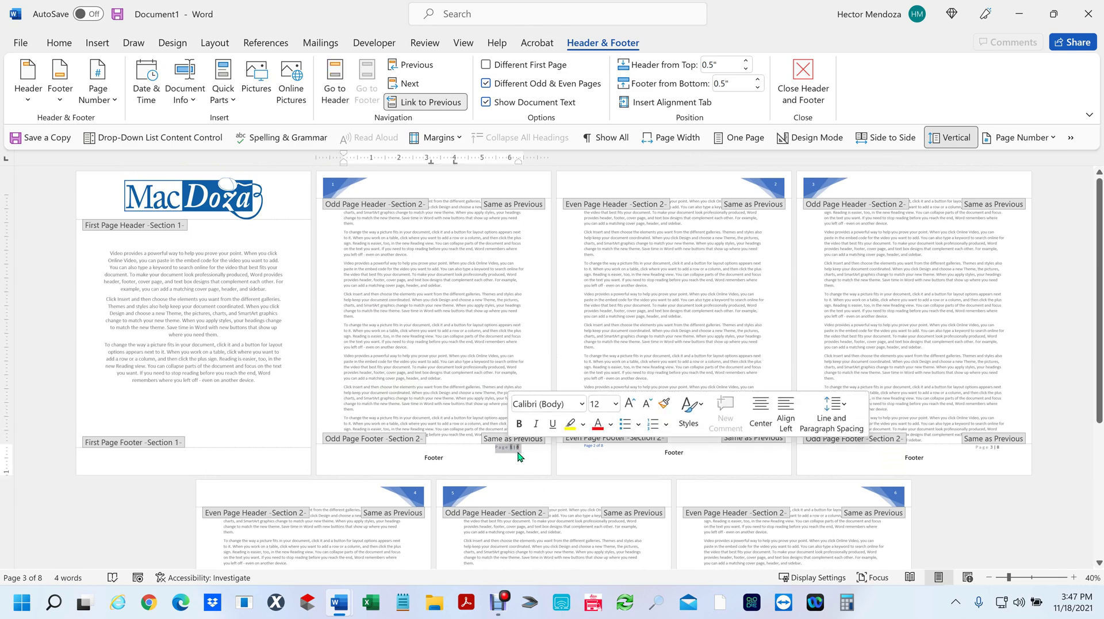
key(Delete)
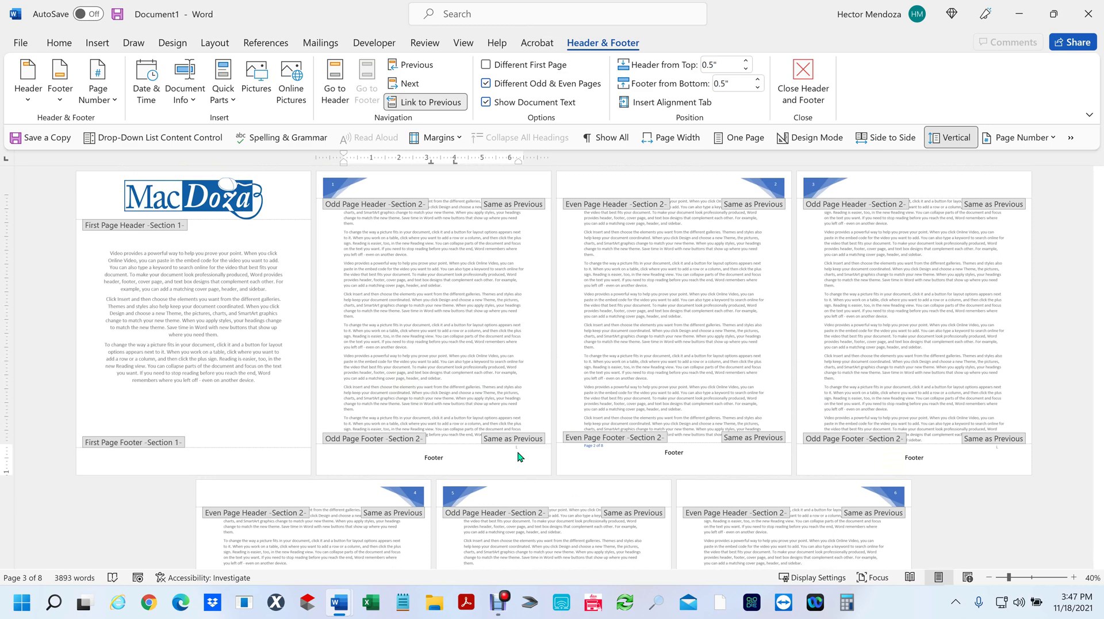
key(ctrl+z)
key(ctrl+l)
Right-align the page number text in the section 2 even-page footer.
click(594, 449)
double_click(594, 449)
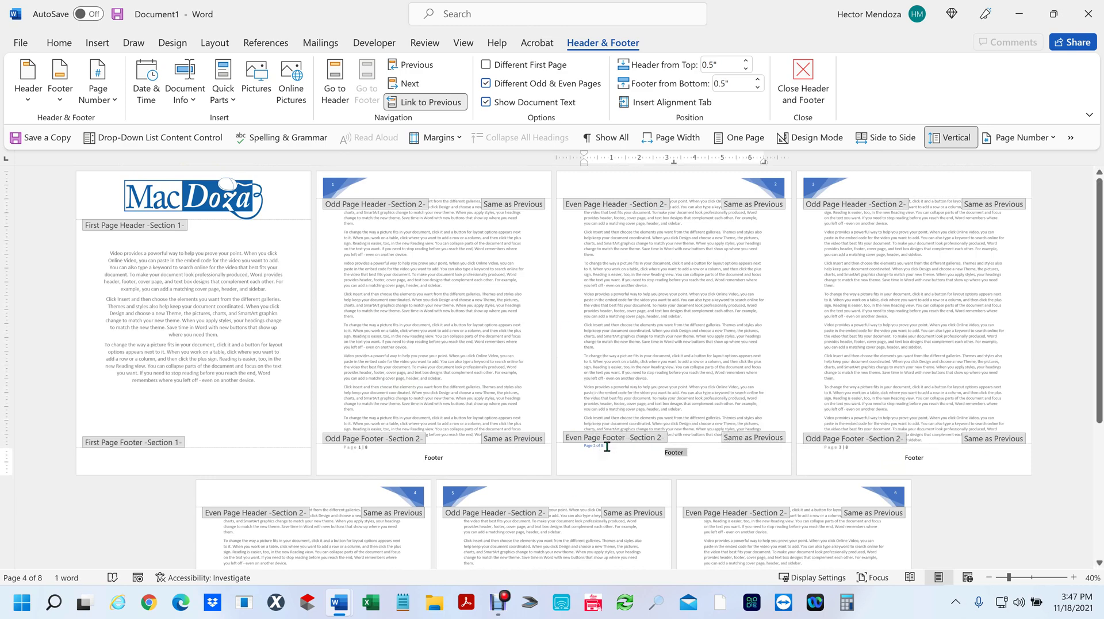
drag(607, 446, 573, 443)
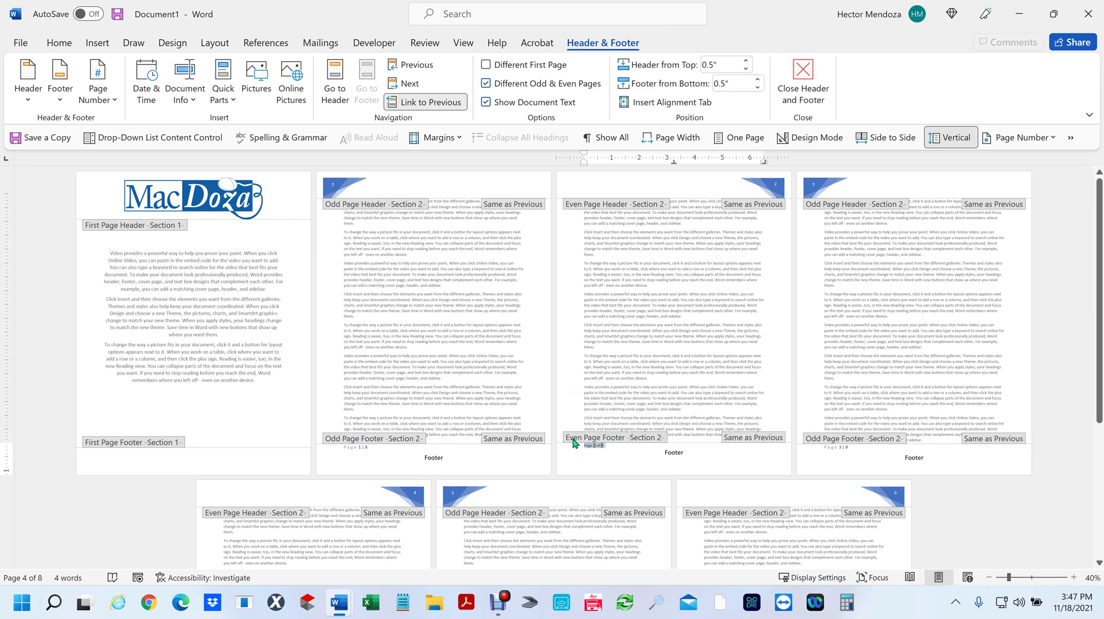
key(ctrl+r)
click(980, 470)
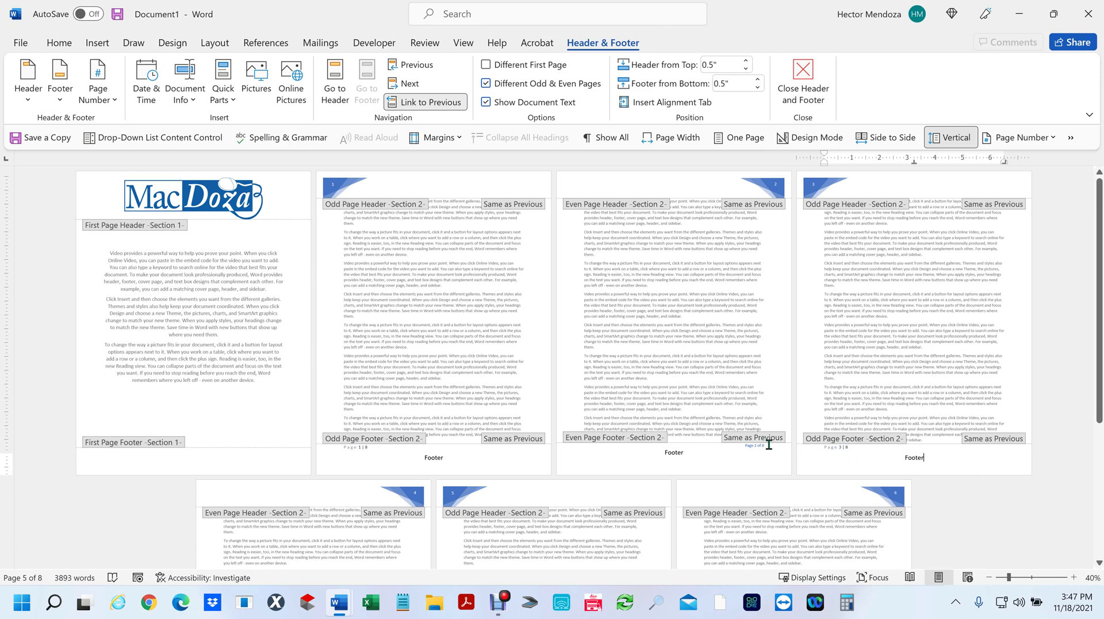
Switch the even-page footer's page number to left alignment and return it to right alignment.
drag(768, 445, 724, 438)
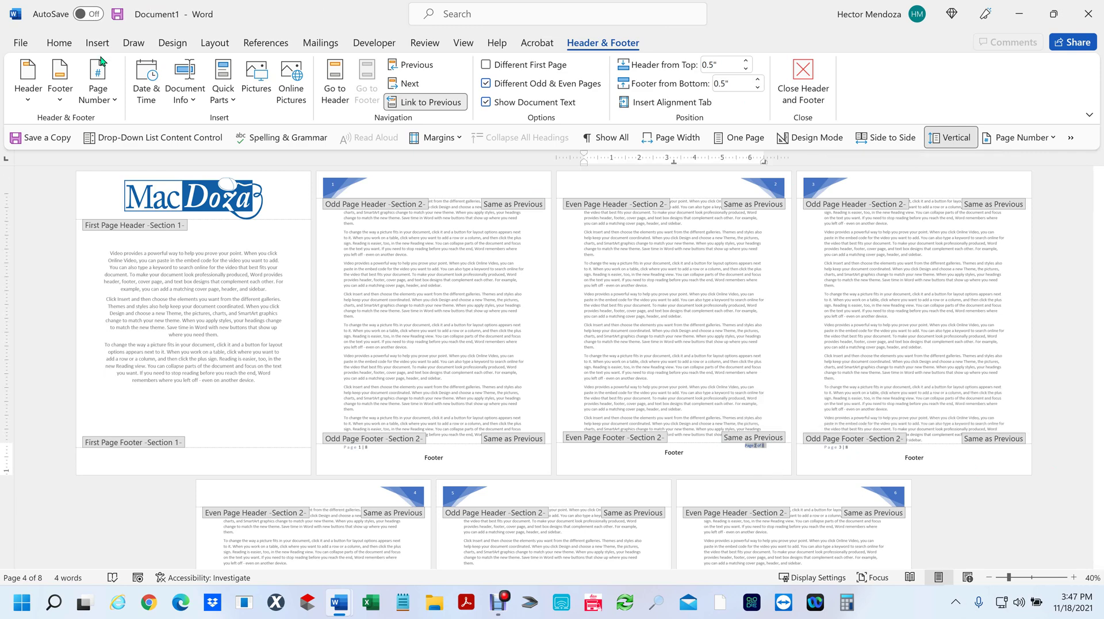
click(58, 43)
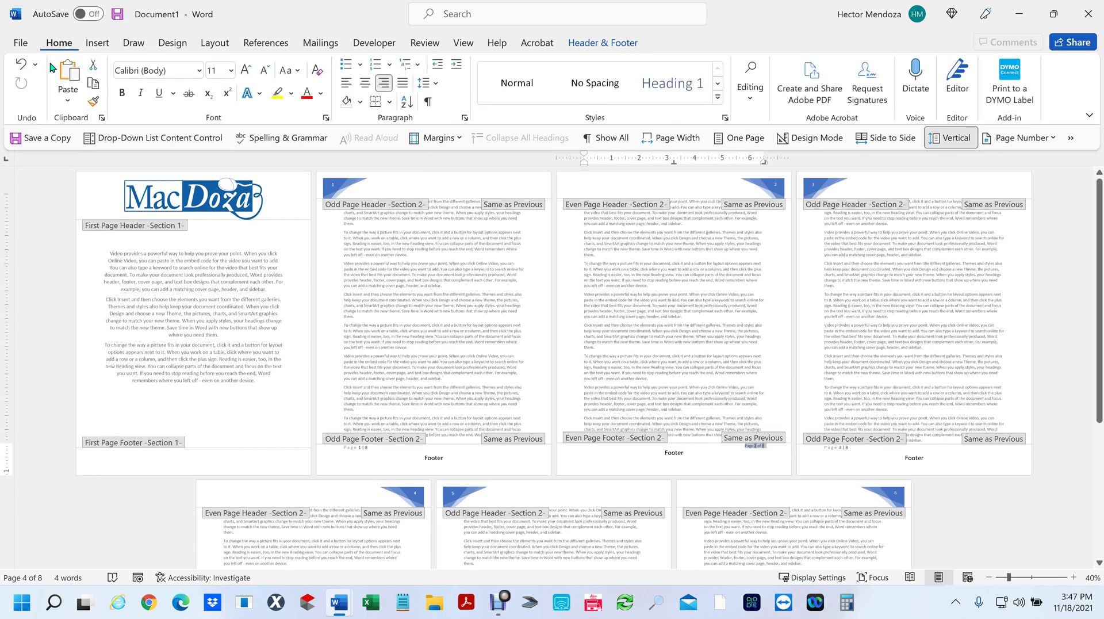
click(347, 86)
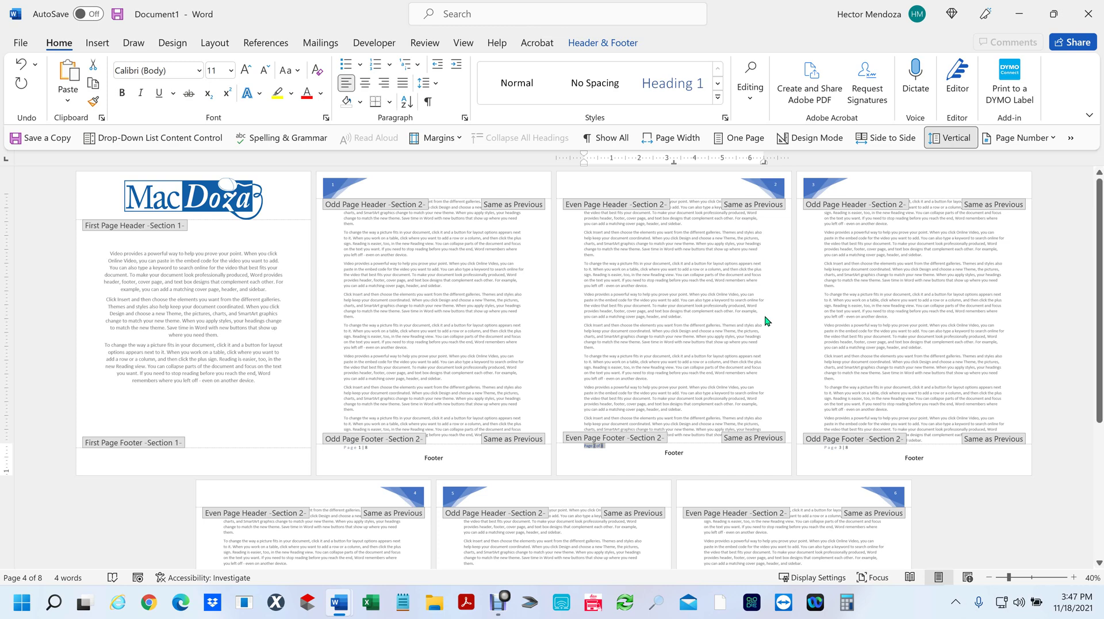
key(ctrl+r)
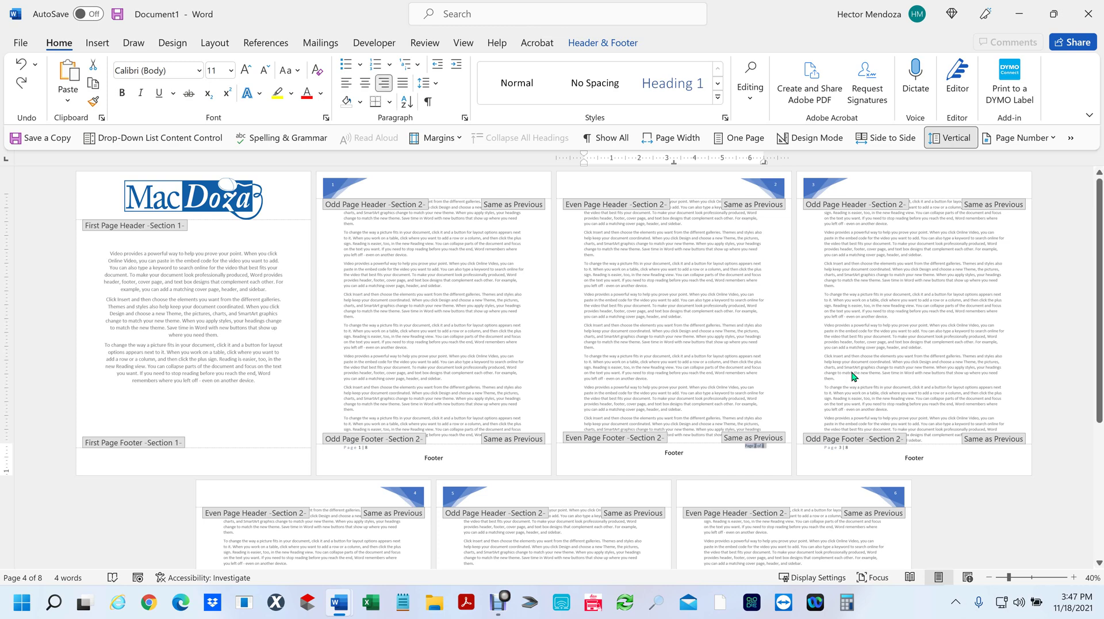
Leave header and footer editing and return to the document's body text.
scroll(850, 375, down, 3)
scroll(808, 359, up, 3)
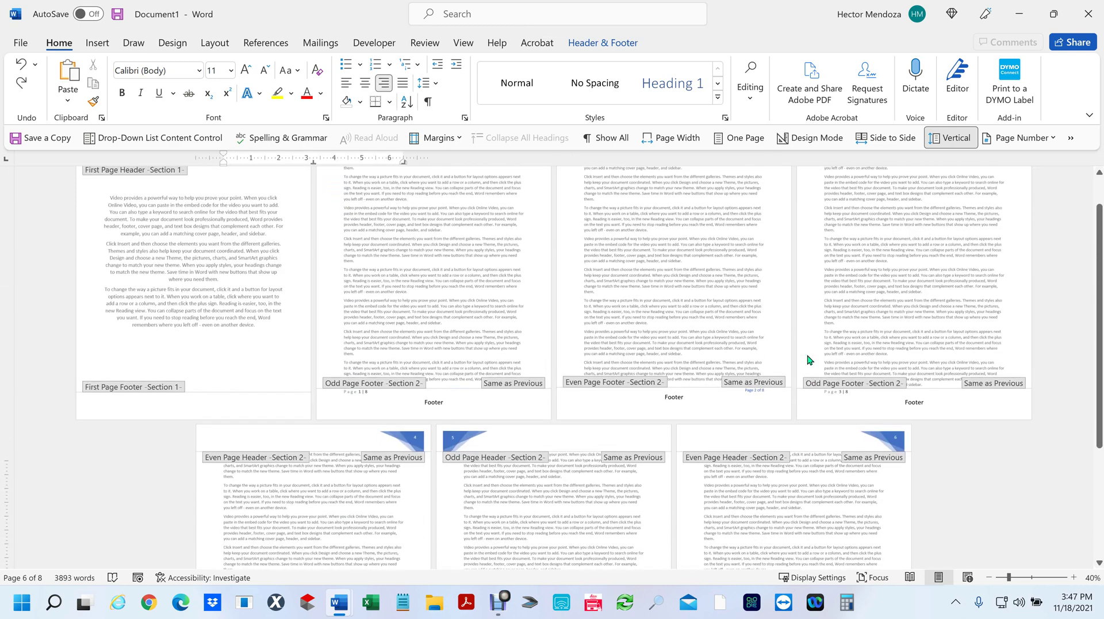
double_click(468, 323)
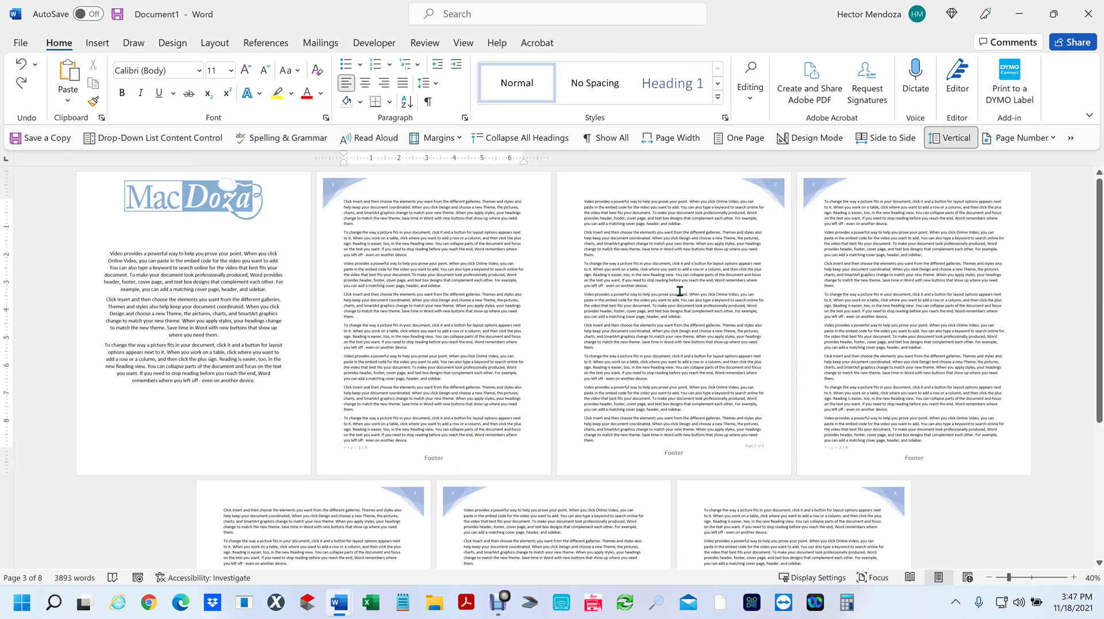
Print all pages with the Adobe PDF printer to Document1 on the Desktop, replacing the existing file.
key(ctrl+p)
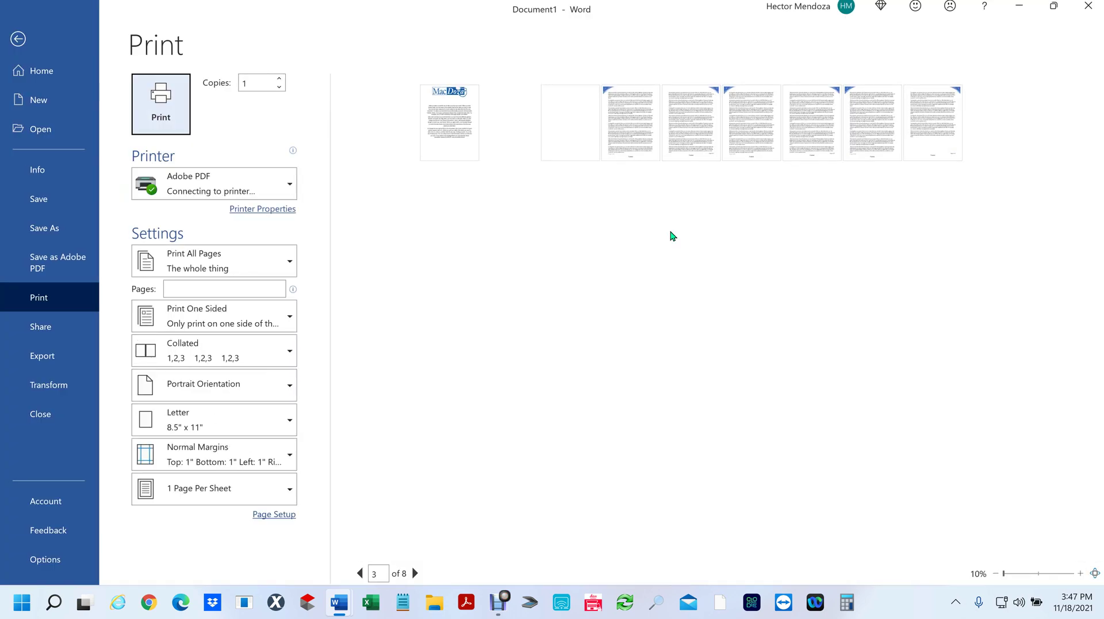
click(161, 117)
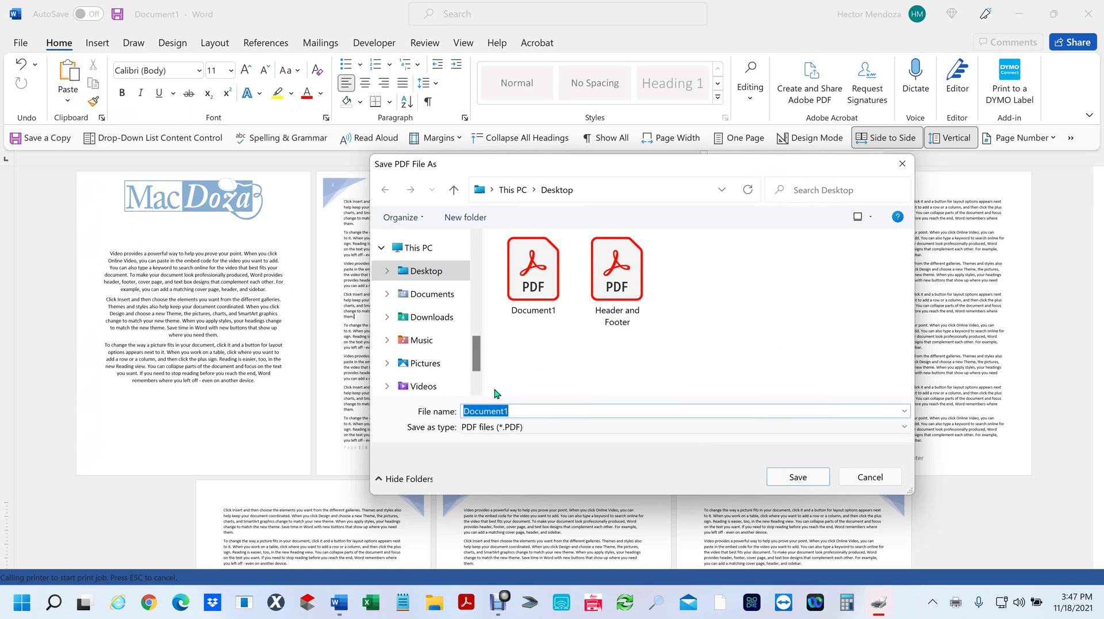
click(828, 481)
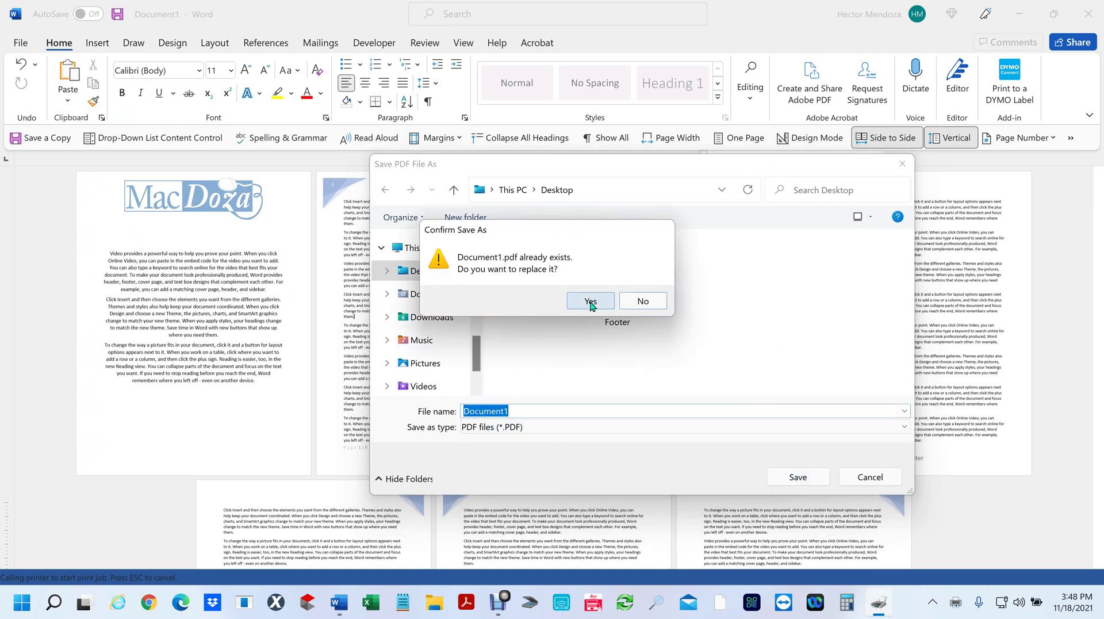
click(590, 302)
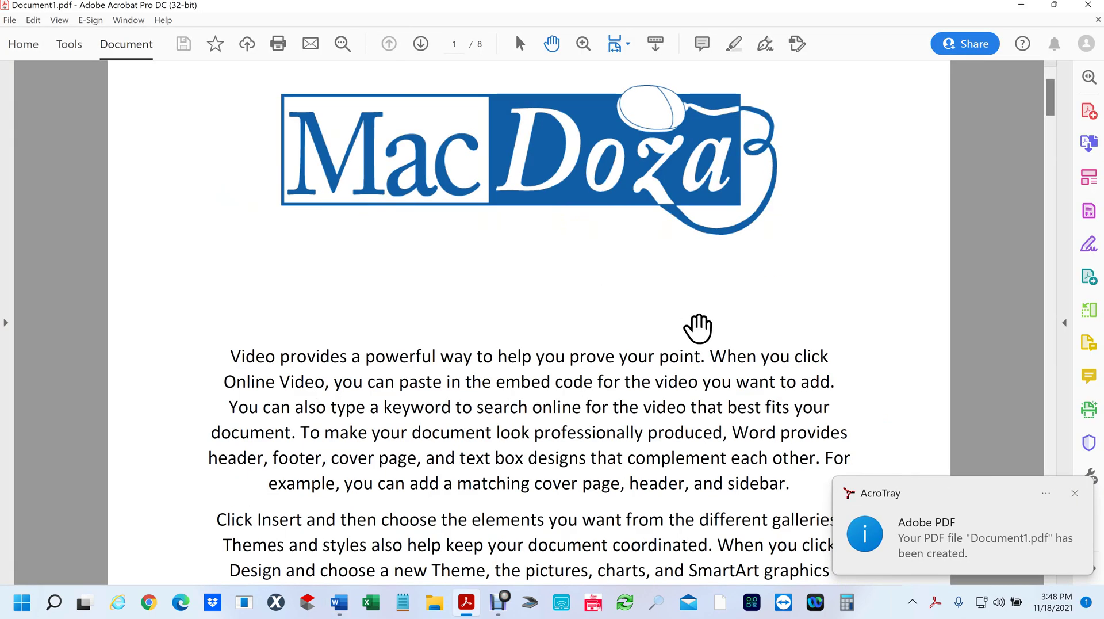
Examine the headers, footers and page numbers on the odd and even pages of the PDF in Acrobat, and close it.
key(ctrl+0)
scroll(681, 275, down, 2)
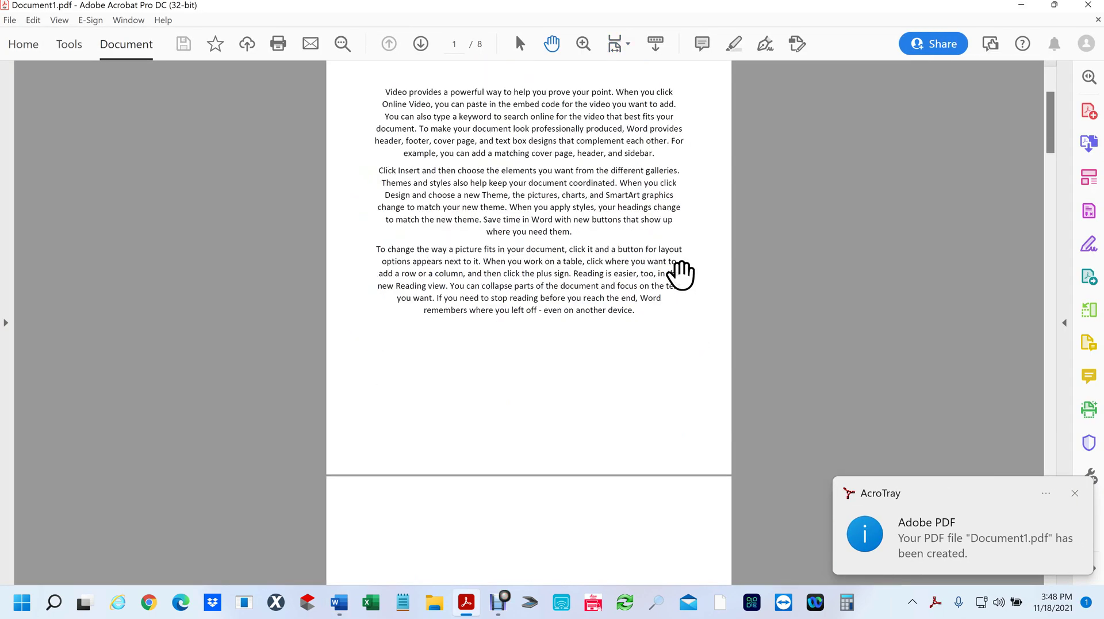
scroll(681, 275, down, 10)
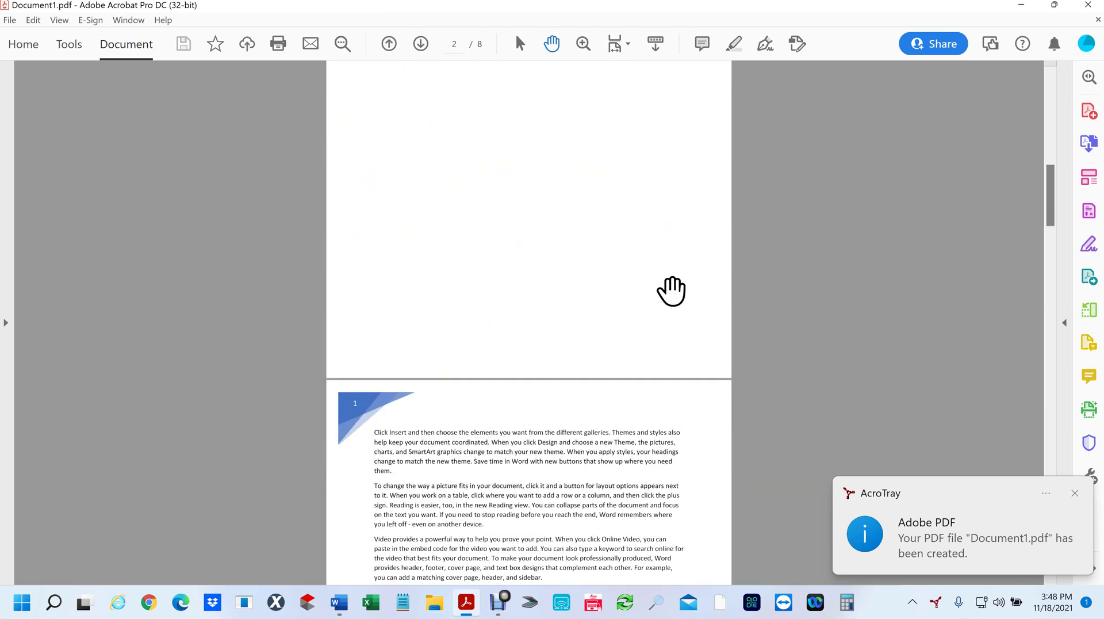
scroll(671, 291, down, 10)
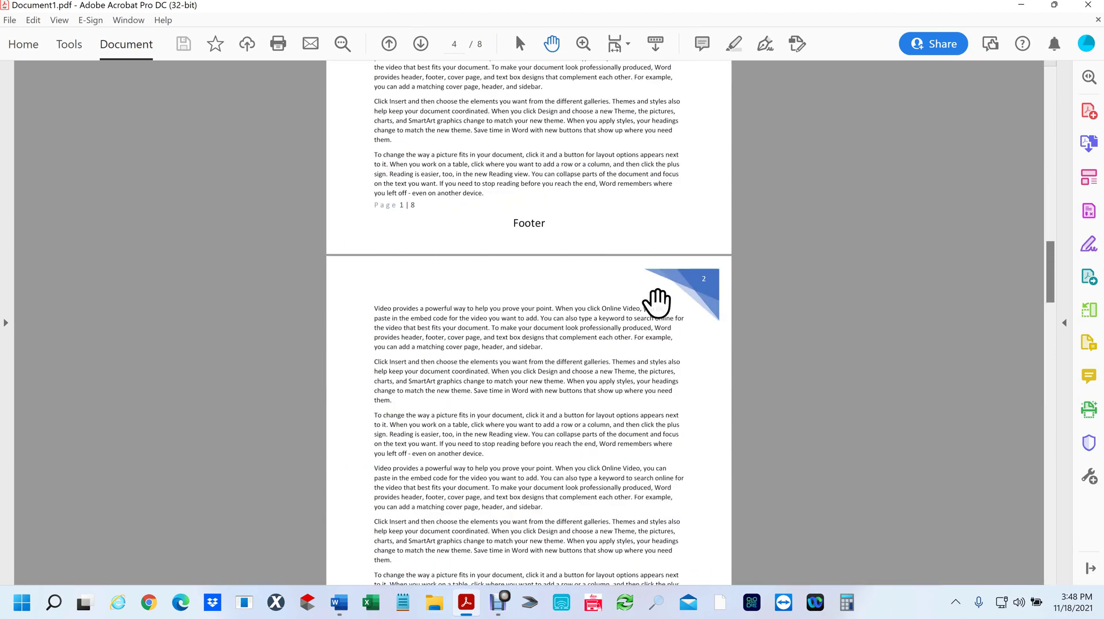
scroll(657, 302, down, 8)
scroll(649, 311, down, 15)
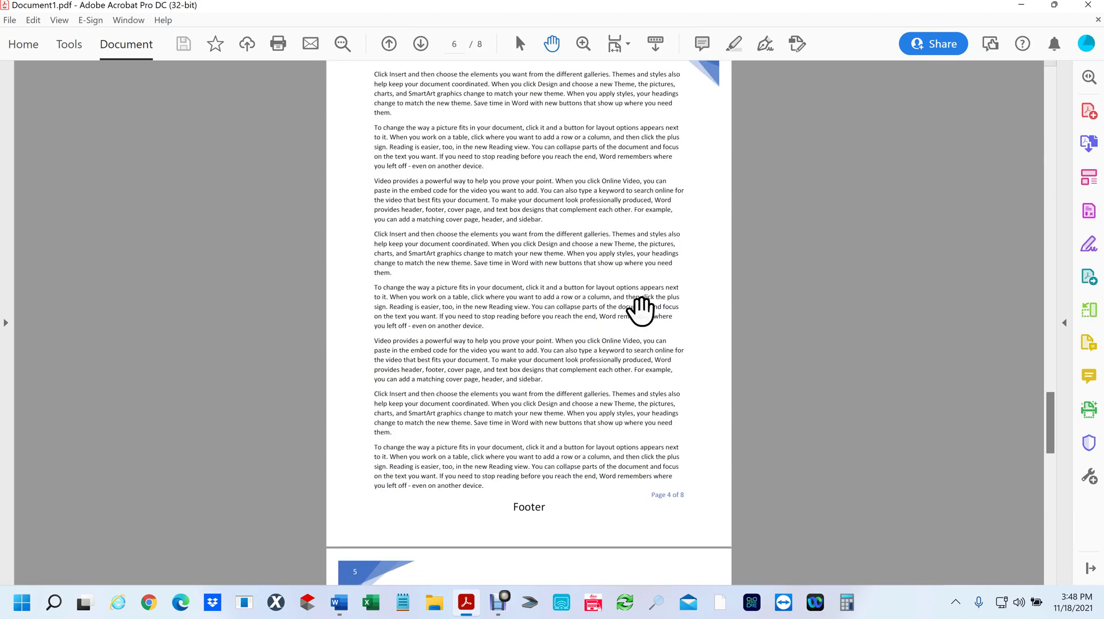
scroll(640, 311, up, 10)
scroll(640, 311, up, 20)
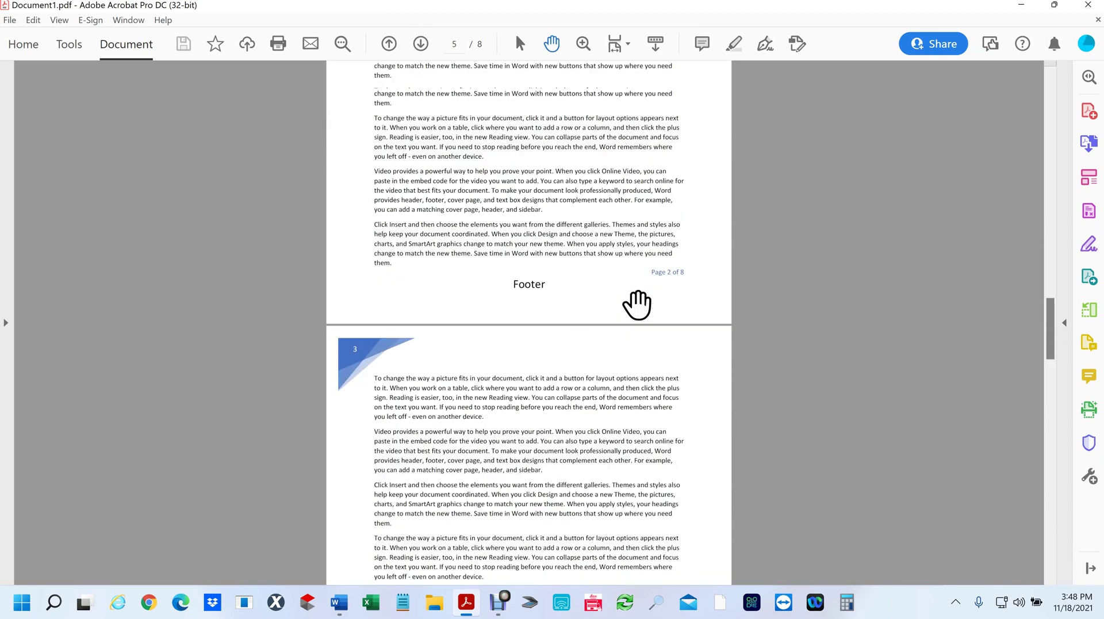
scroll(617, 294, down, 20)
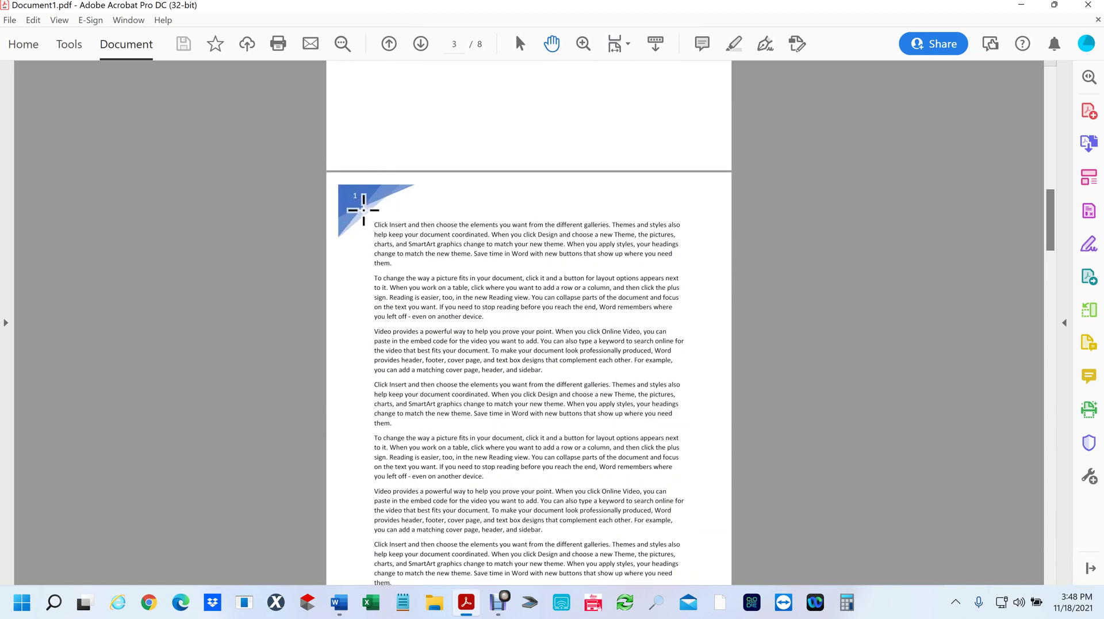
scroll(357, 234, down, 10)
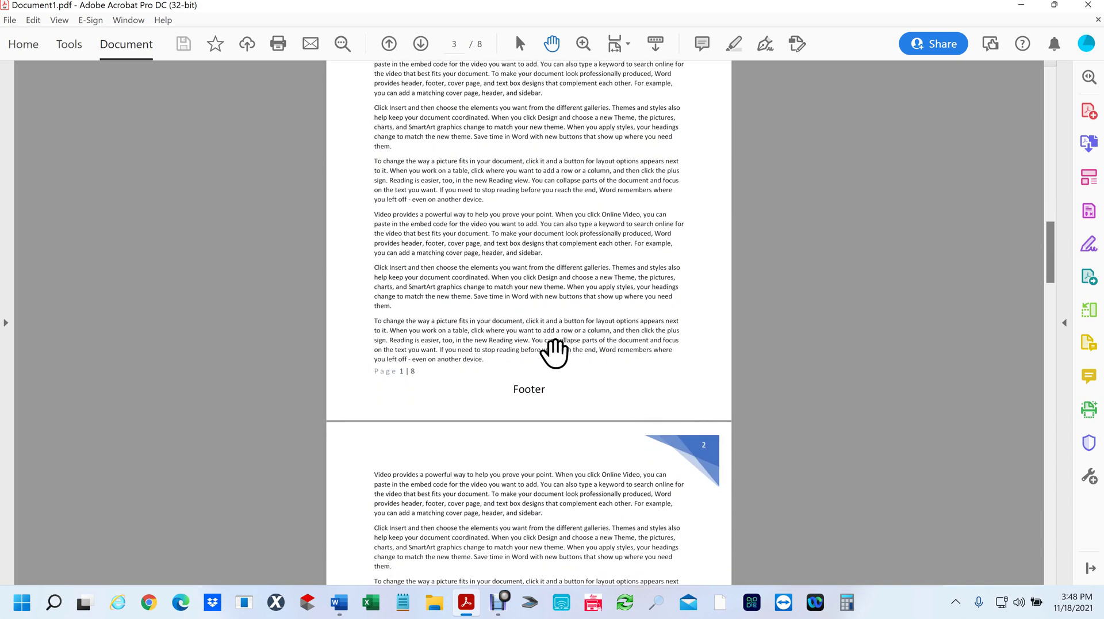
scroll(576, 397, down, 18)
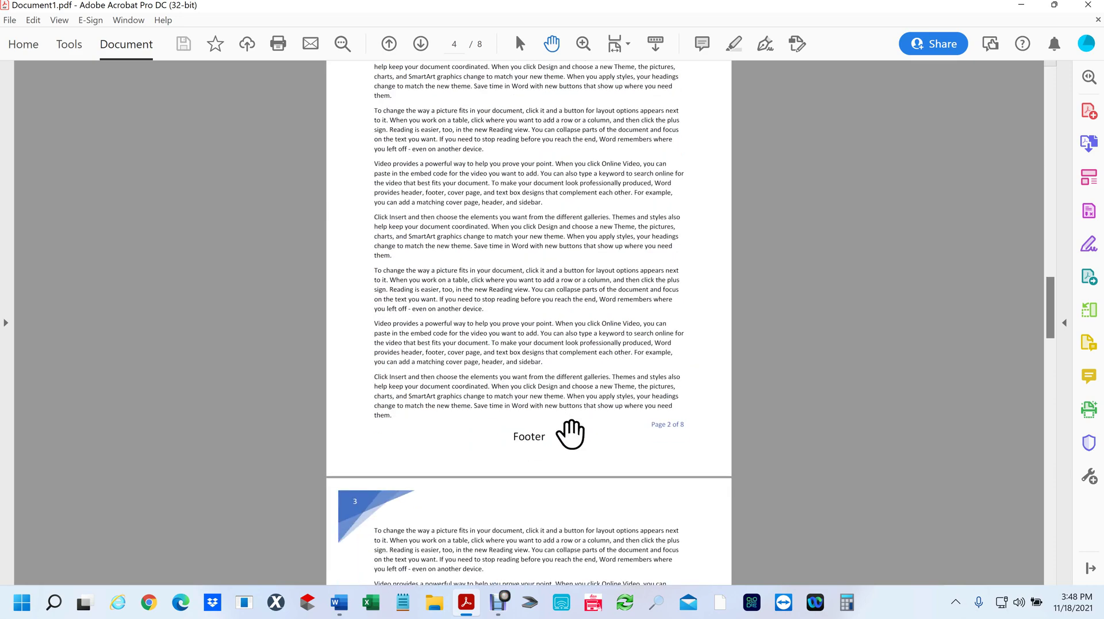
scroll(570, 434, down, 18)
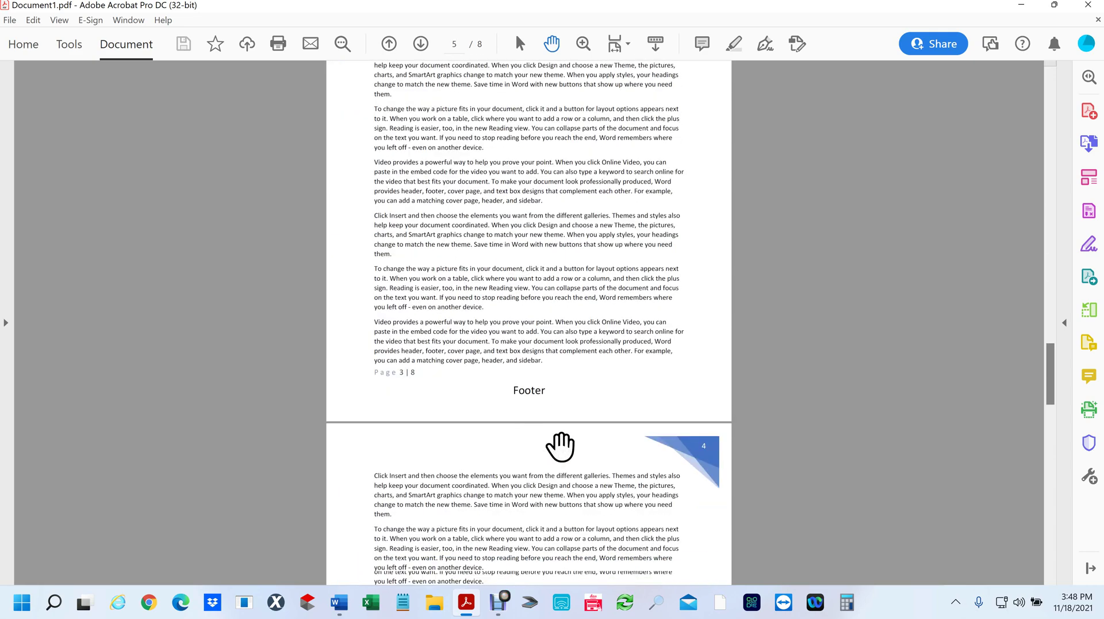
scroll(560, 444, down, 18)
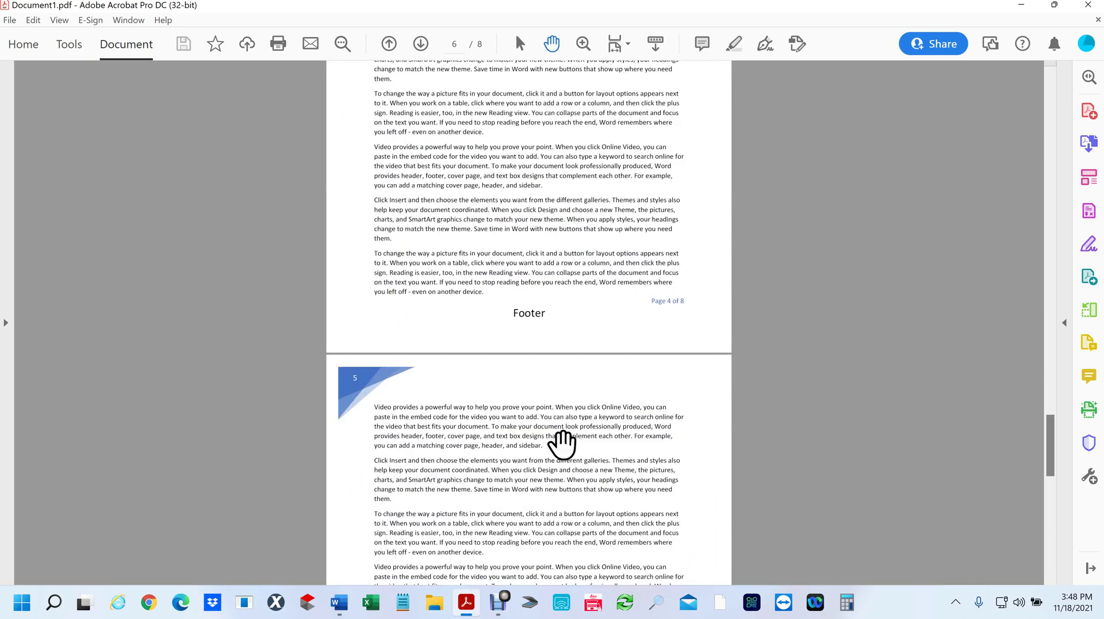
scroll(562, 444, down, 18)
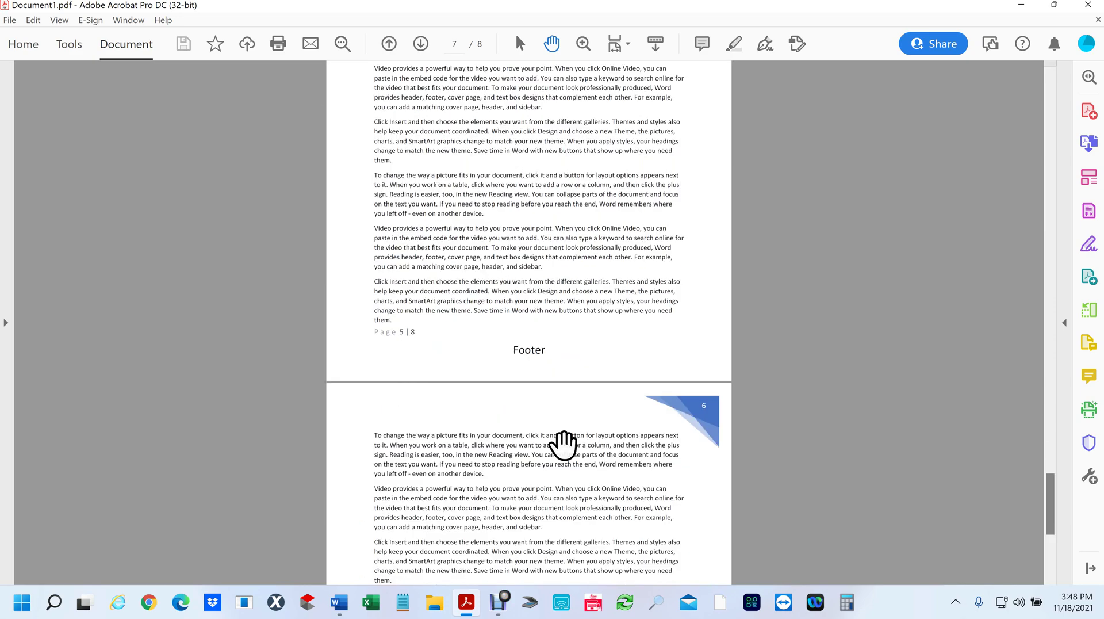
scroll(562, 442, down, 1)
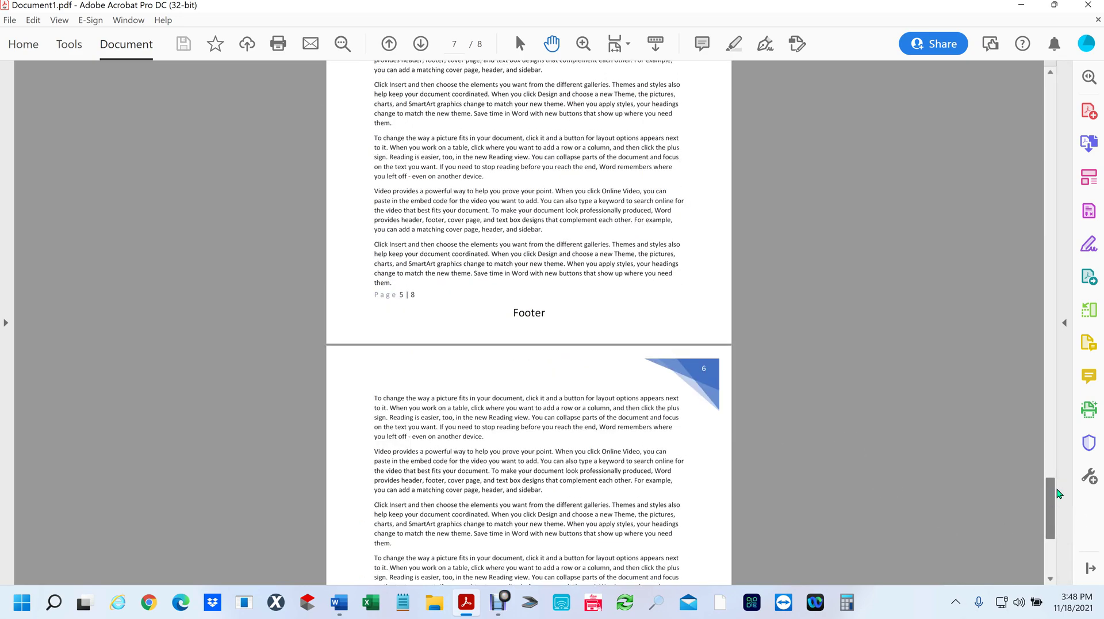
drag(1056, 492, 1070, 30)
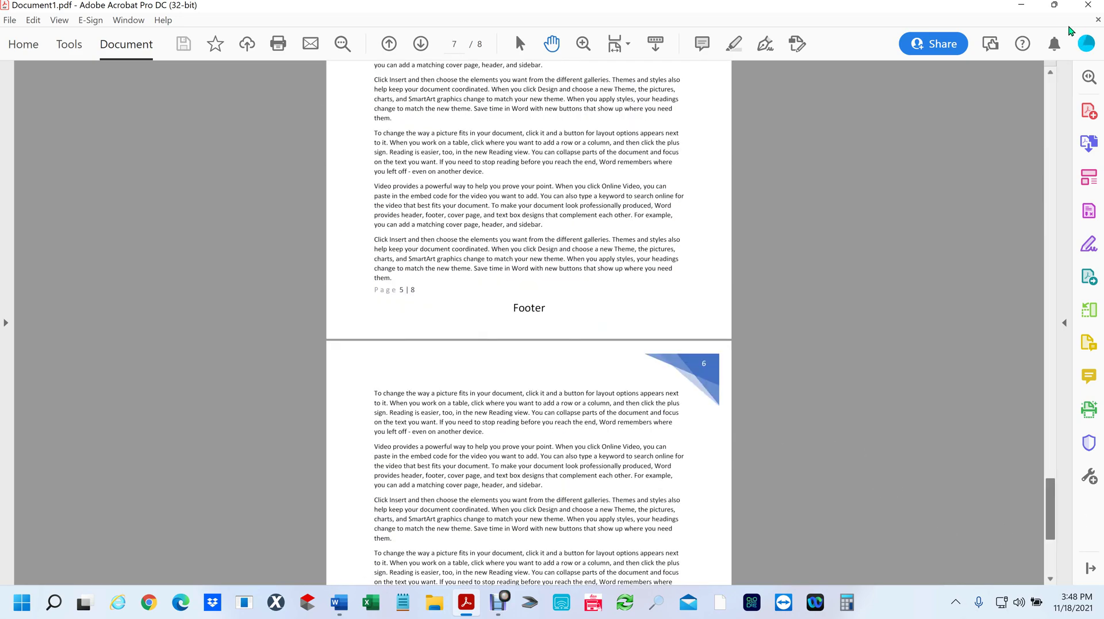
click(1087, 5)
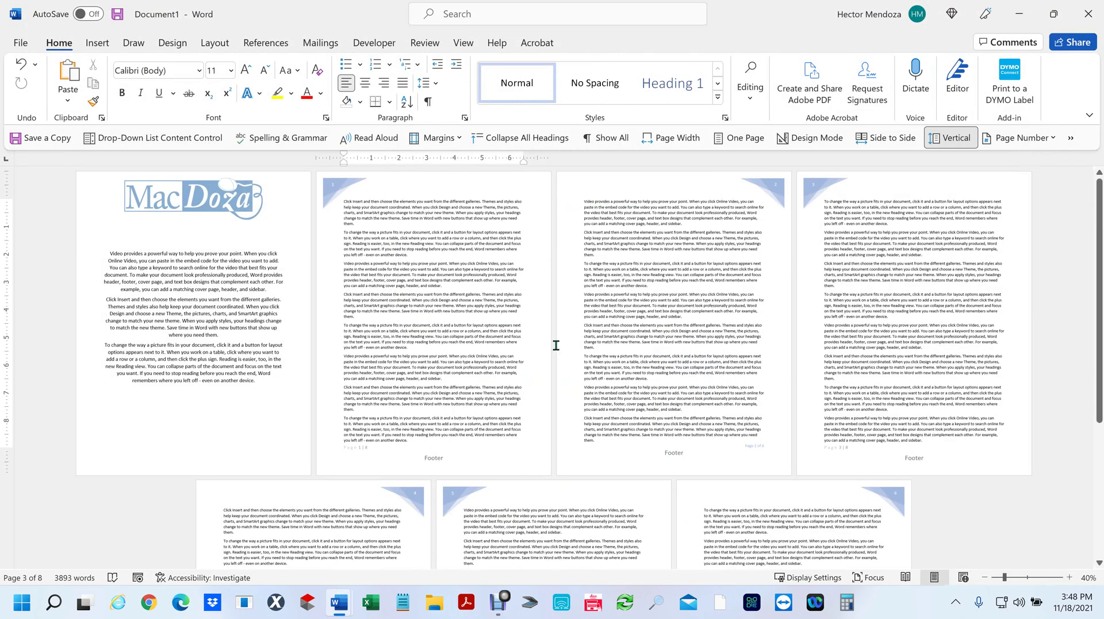
Switch to the Header and Footer document and examine the first-page, odd-page and even-page headers and footers across several pages.
click(668, 389)
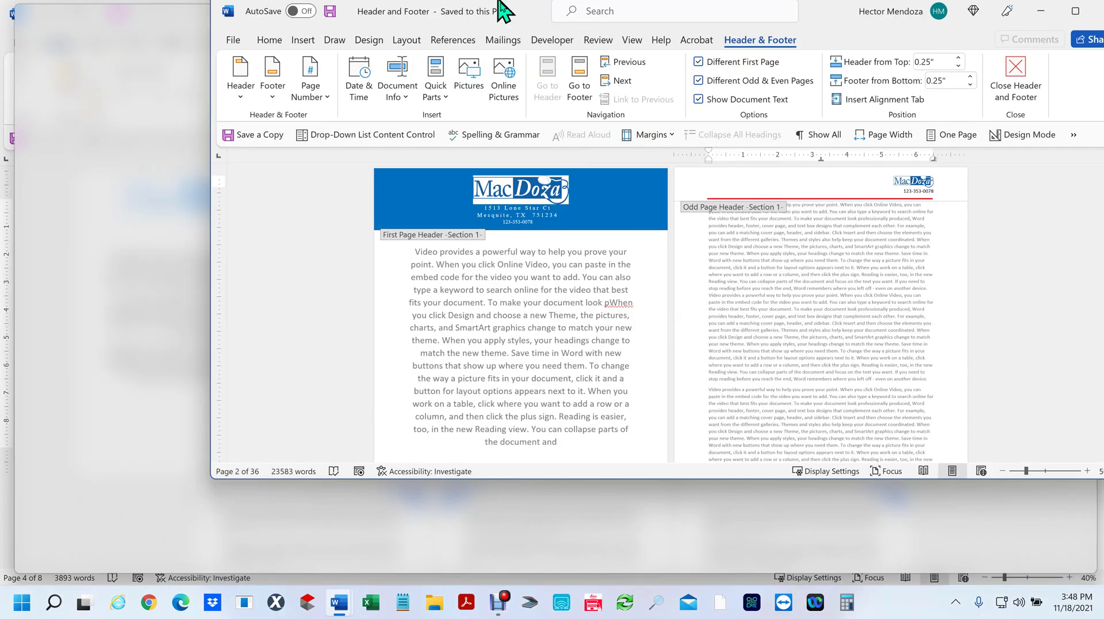
scroll(643, 332, up, 4)
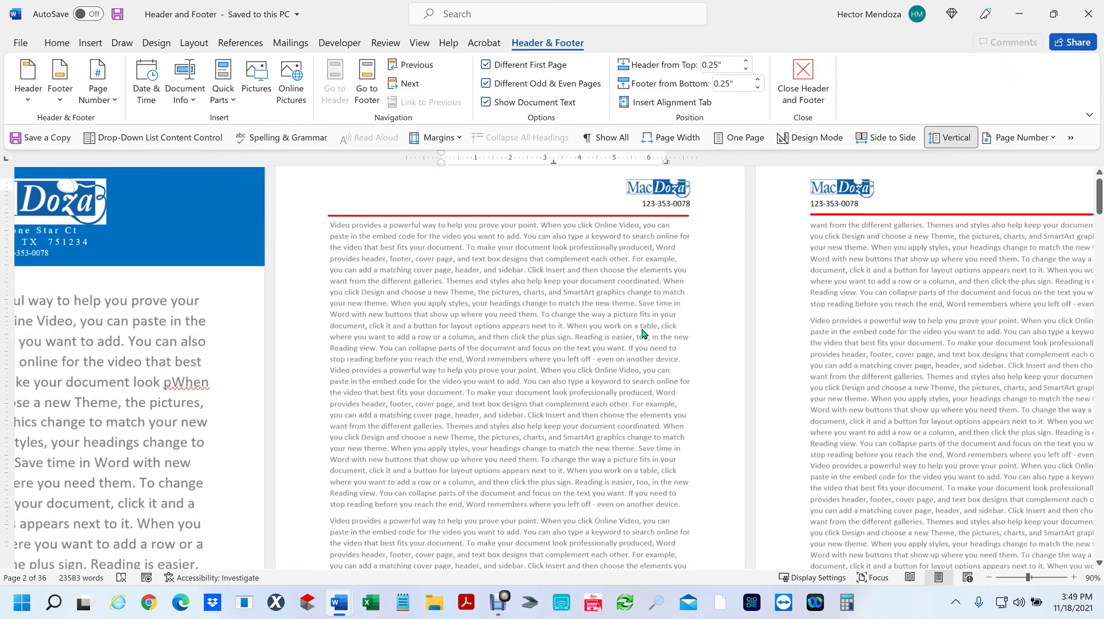
scroll(643, 332, down, 8)
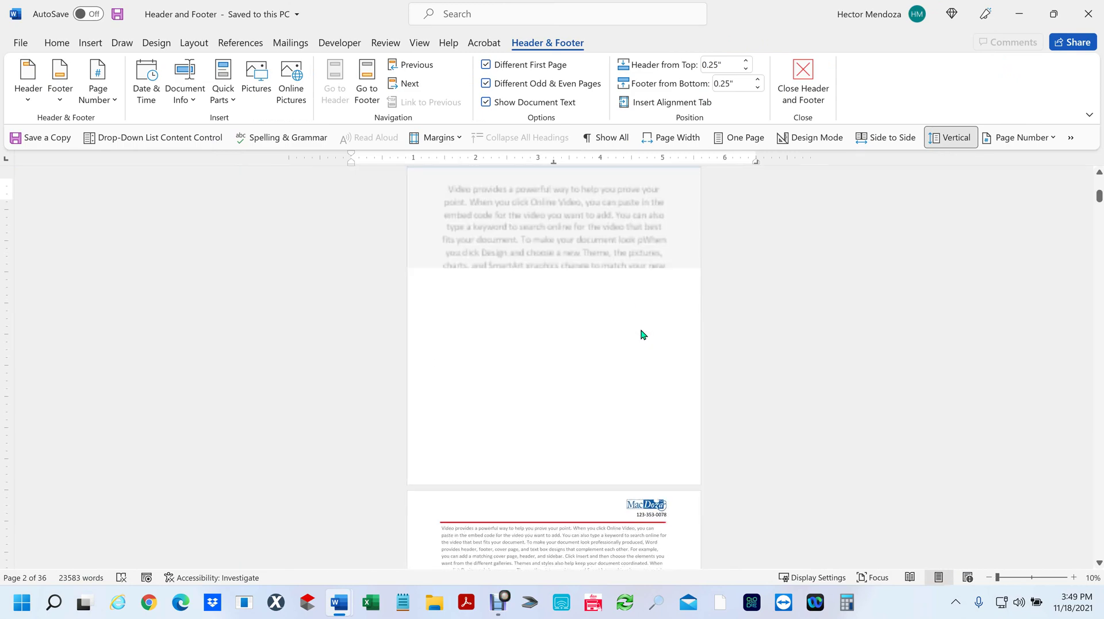
scroll(536, 363, up, 2)
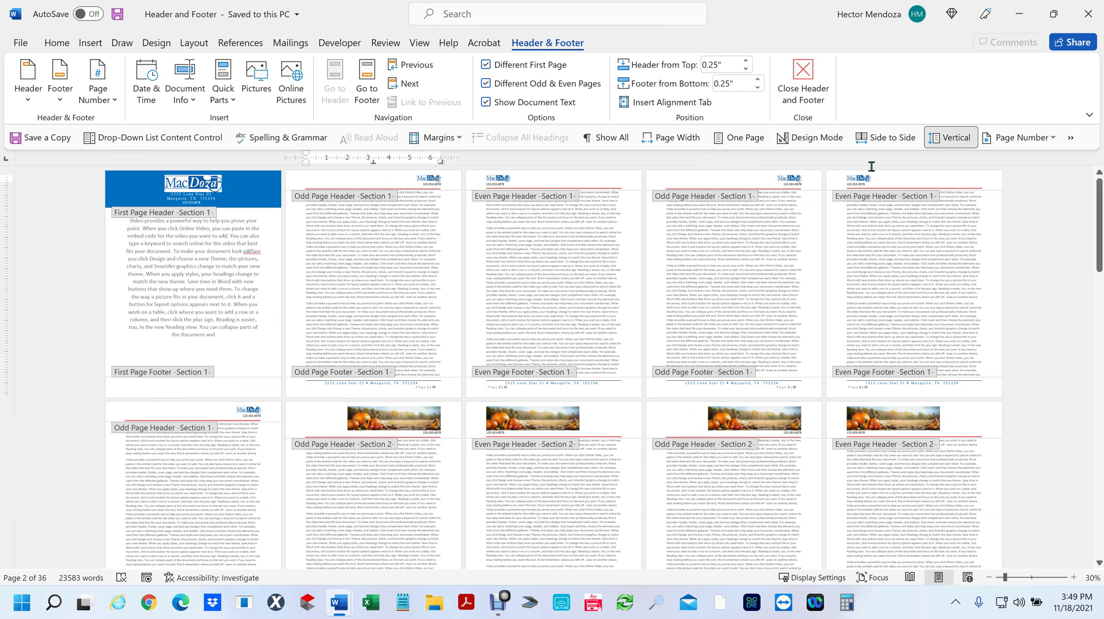
scroll(390, 395, down, 1)
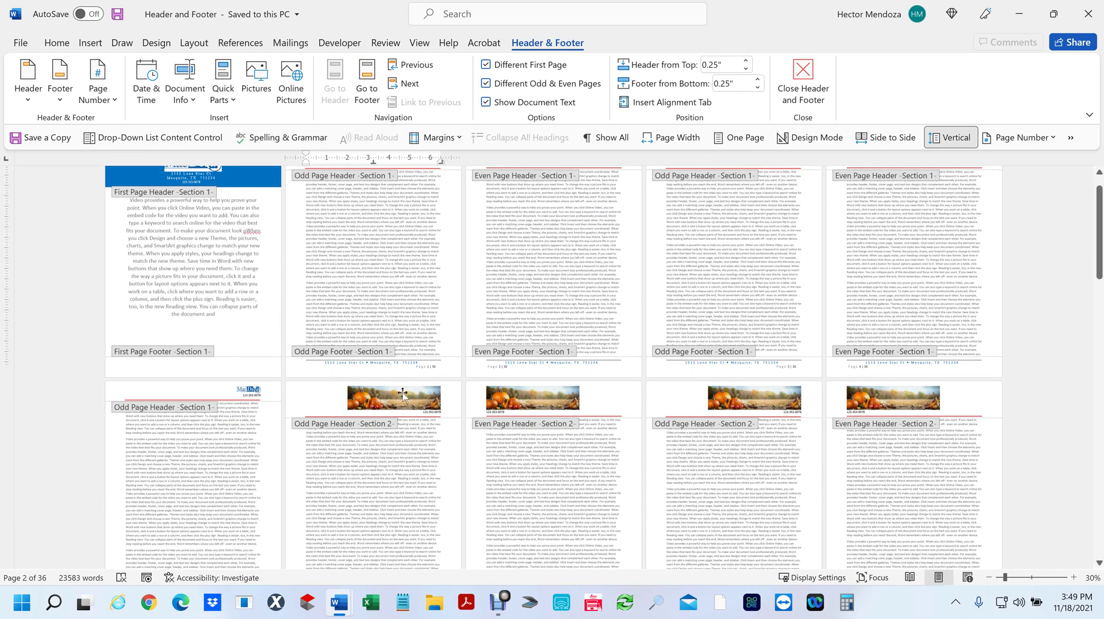
scroll(403, 394, down, 1)
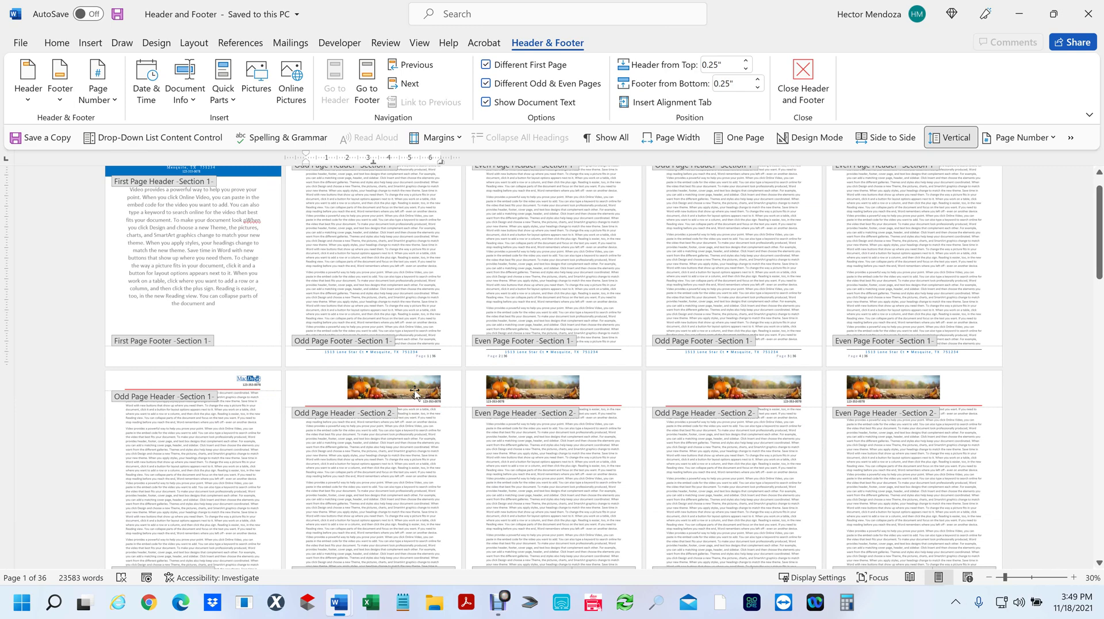
Inspect the pictures in section 2's odd-page and even-page headers, compare them with section 3's headers, and deselect the picture.
click(417, 391)
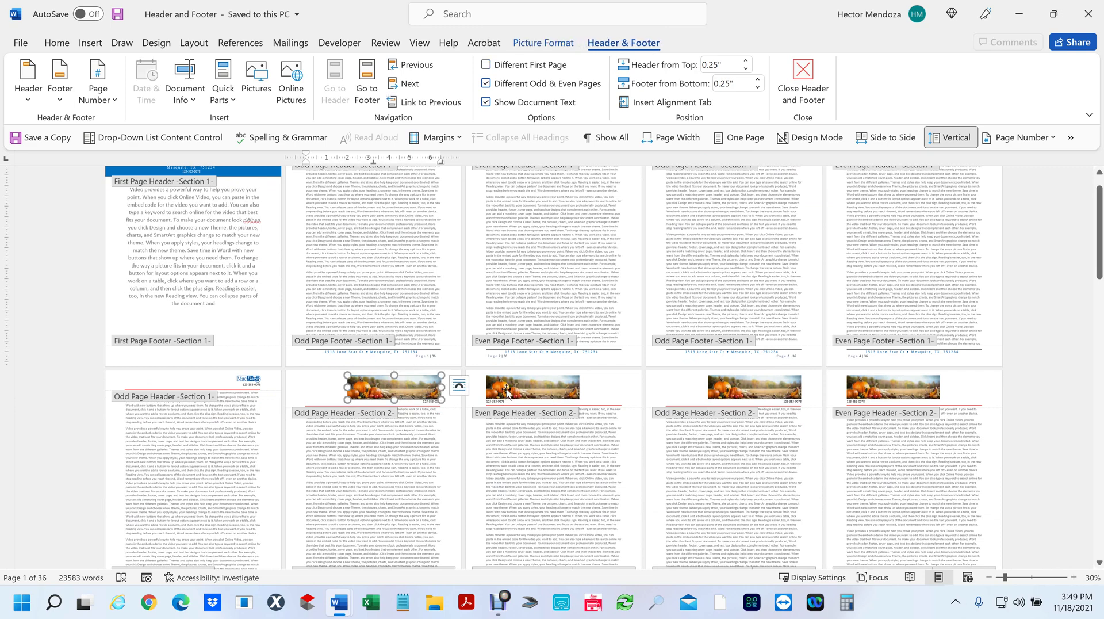
click(507, 392)
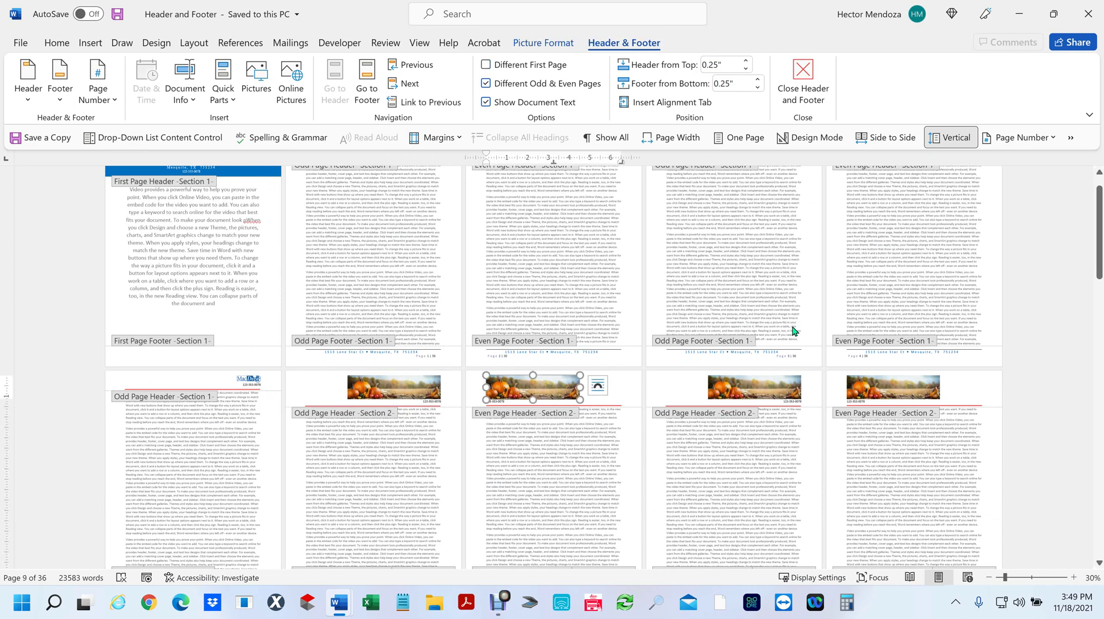
scroll(793, 332, down, 5)
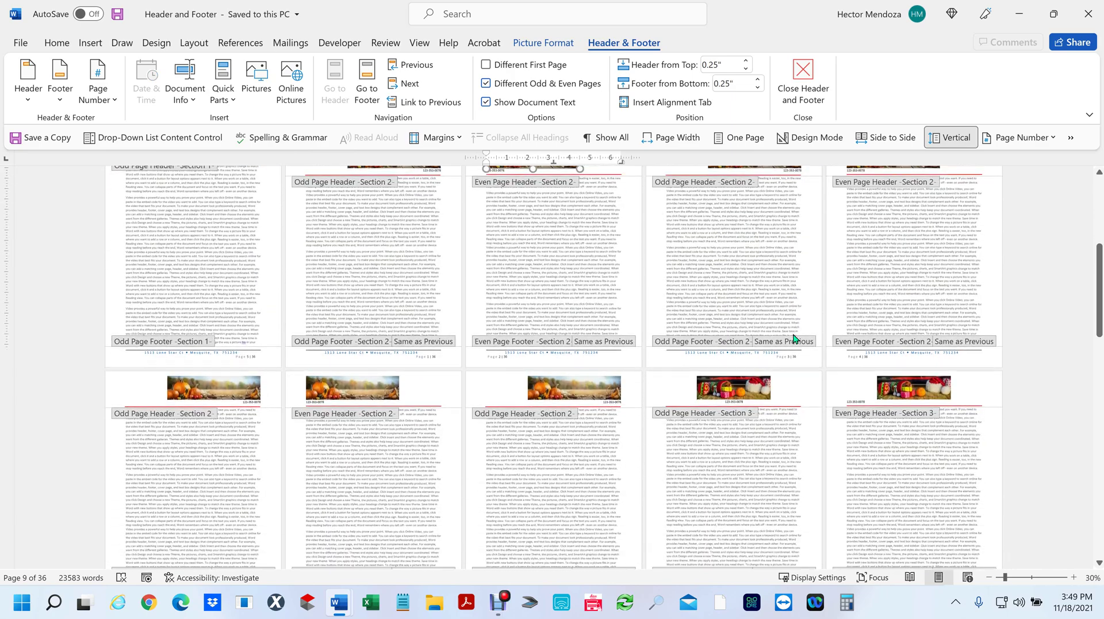
scroll(733, 417, up, 5)
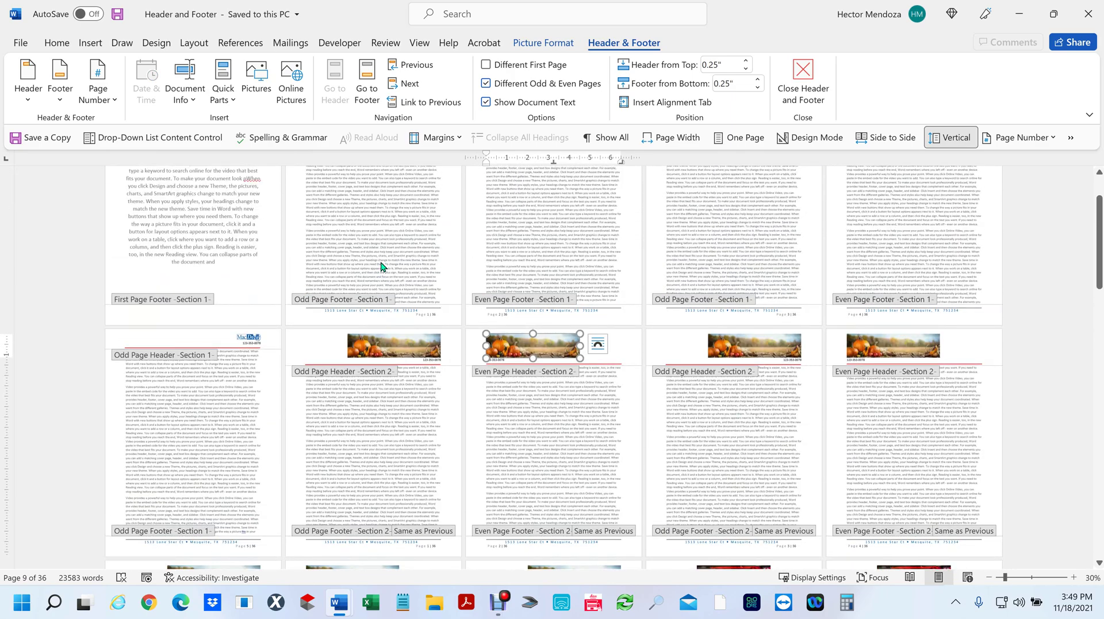
key(Escape)
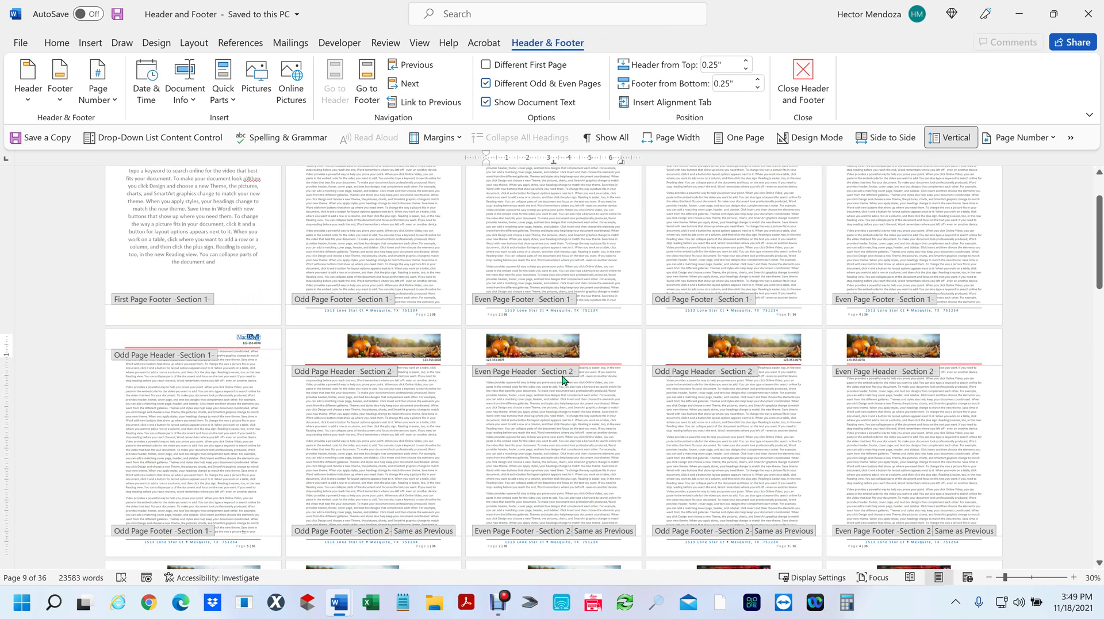
Leave header and footer editing, reopen section 2's even-page header, and compare the headers and footers of sections 1 to 3.
double_click(535, 432)
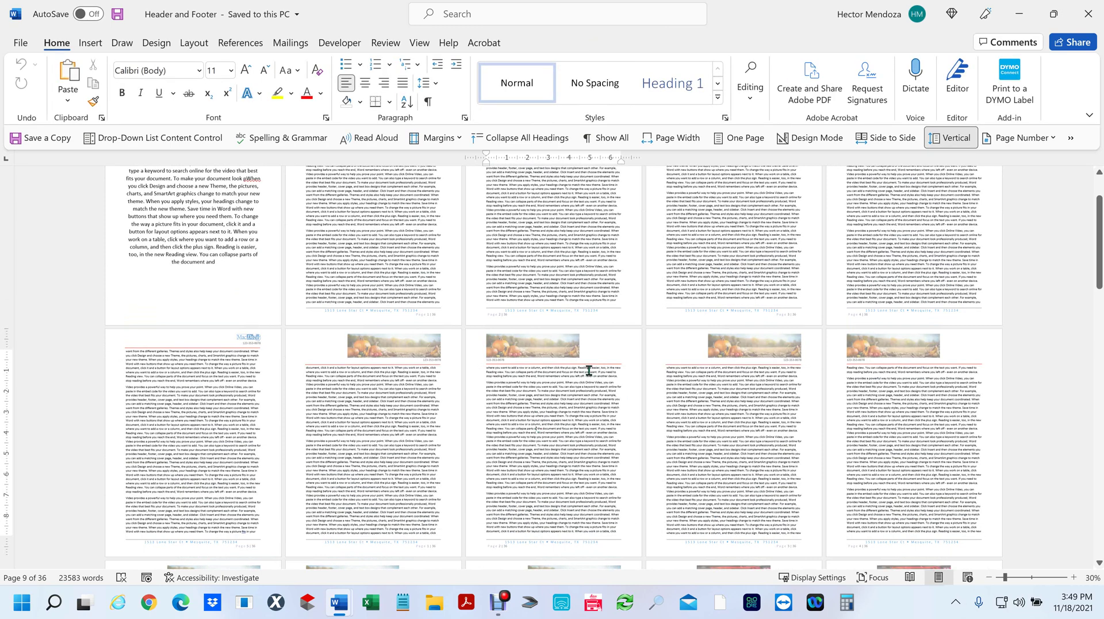
double_click(530, 350)
double_click(531, 350)
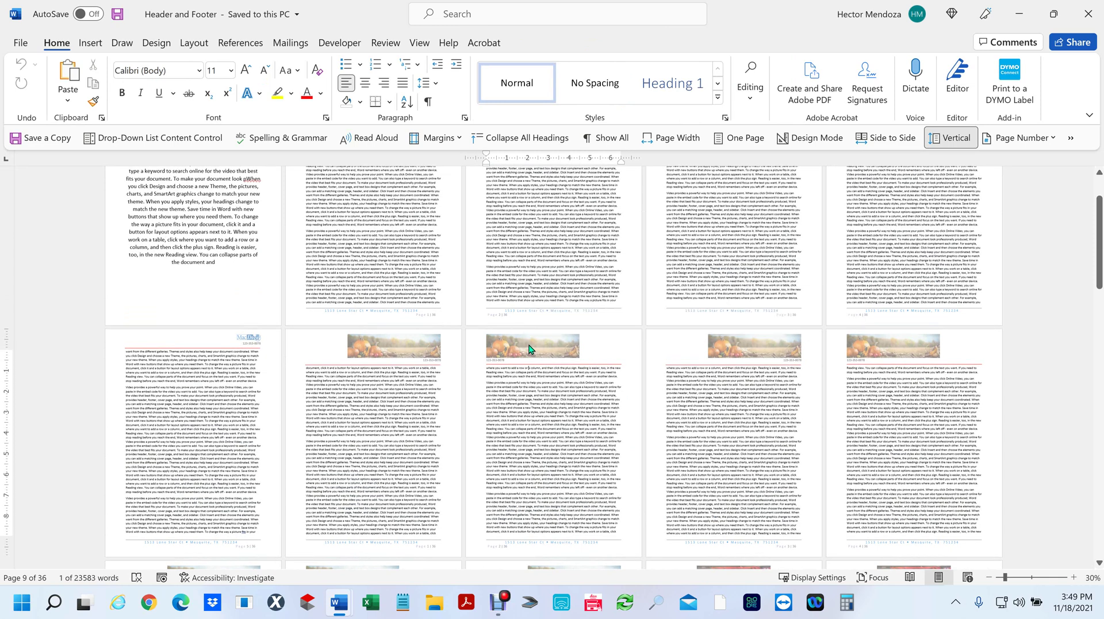
double_click(530, 350)
double_click(531, 349)
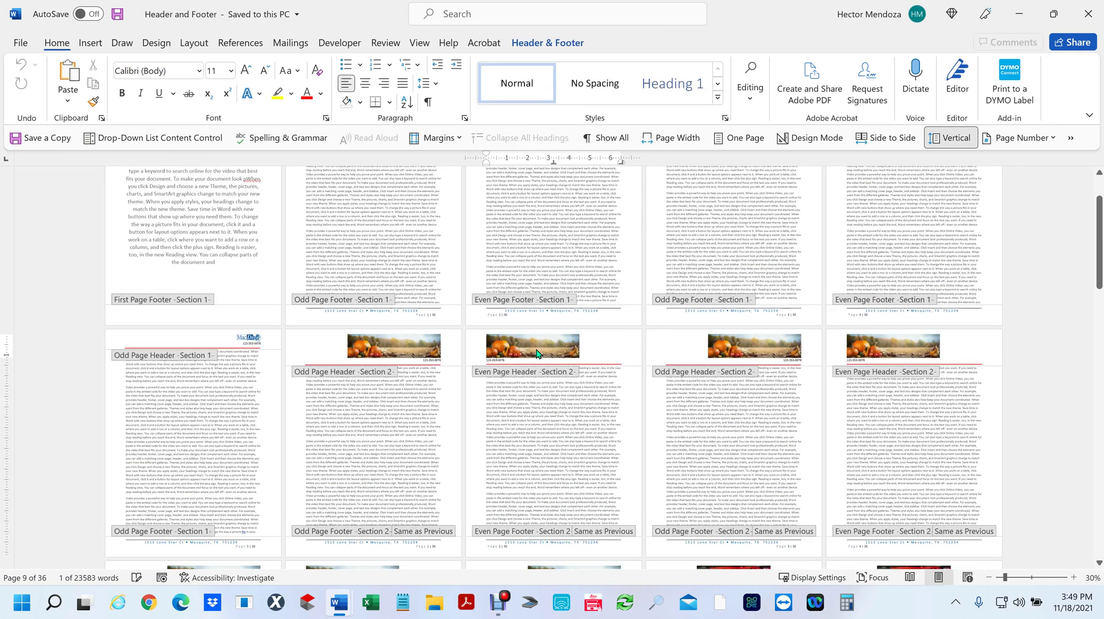
scroll(674, 393, down, 5)
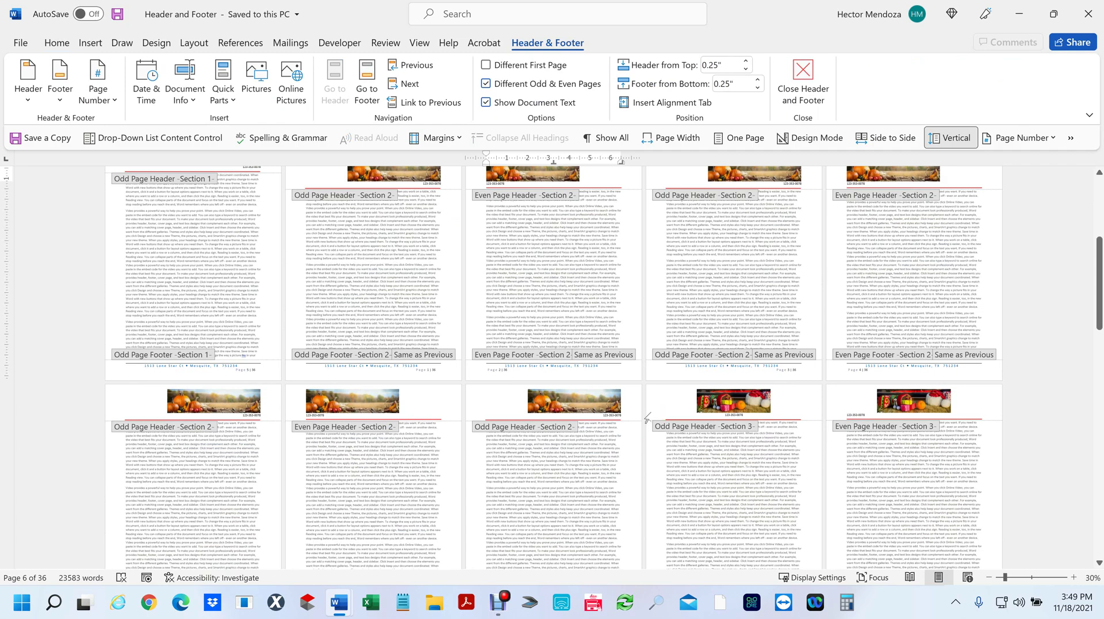
scroll(646, 418, up, 3)
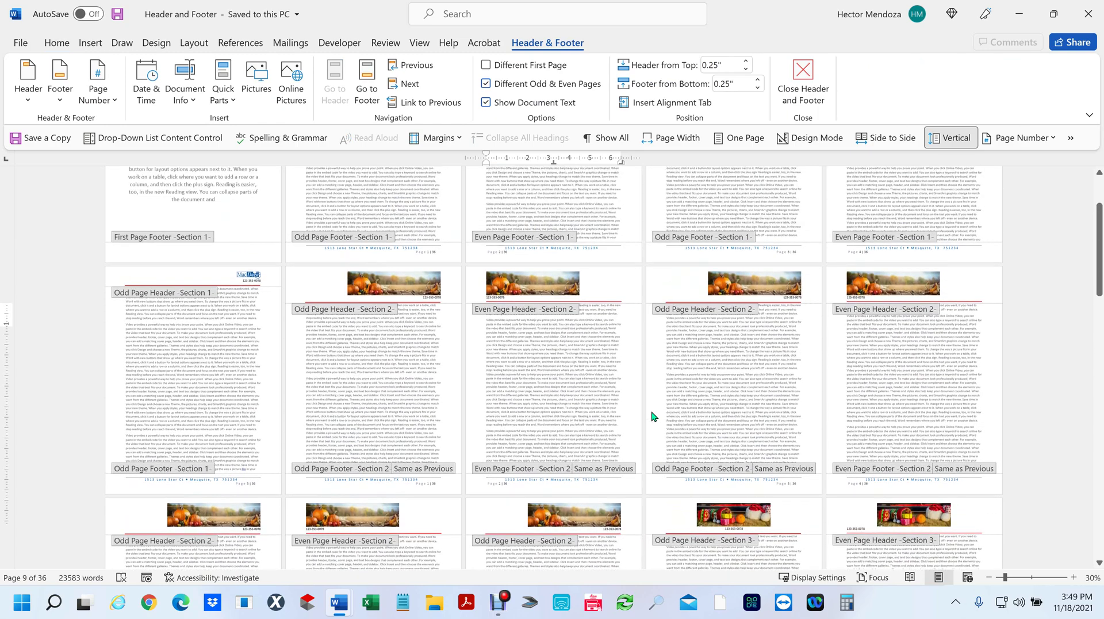